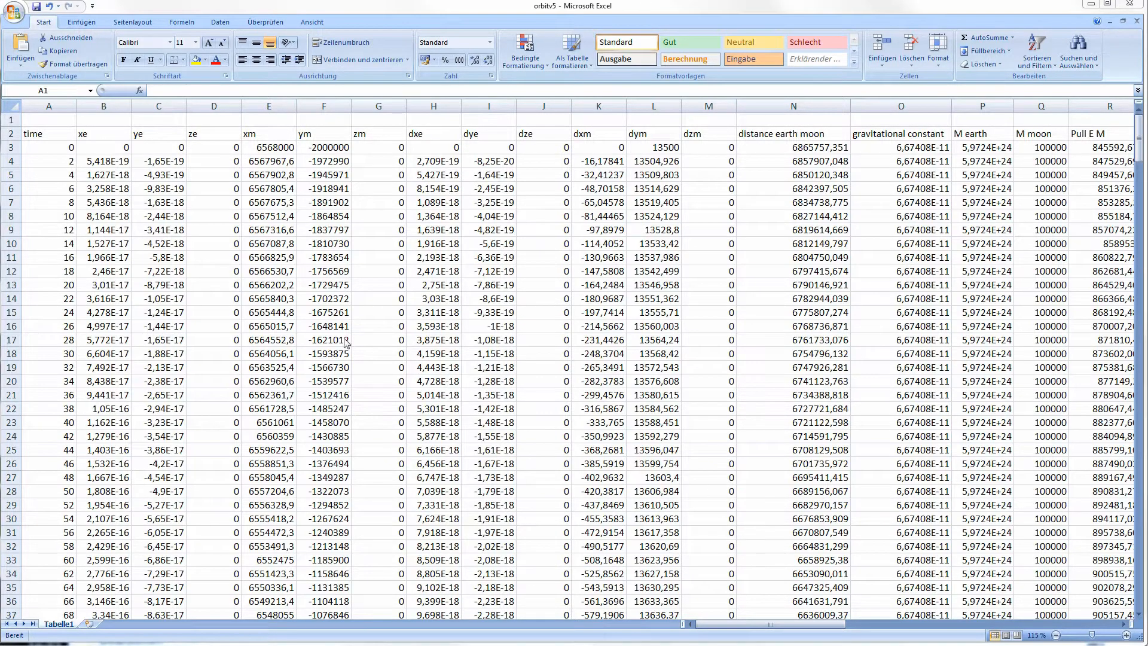
- Examine the first entries of the time column, starting at A3, to see the time step of the simulation
left_click(91, 168)
left_click(65, 159)
left_click(58, 151)
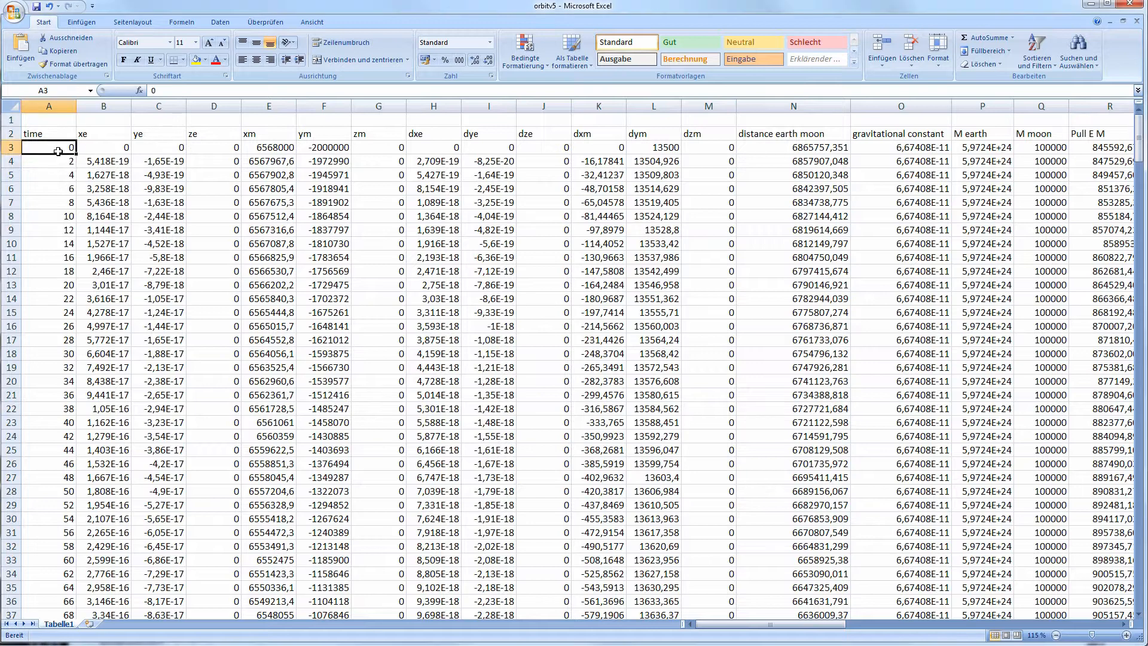
left_click(60, 135)
left_click(70, 153)
left_click(64, 174)
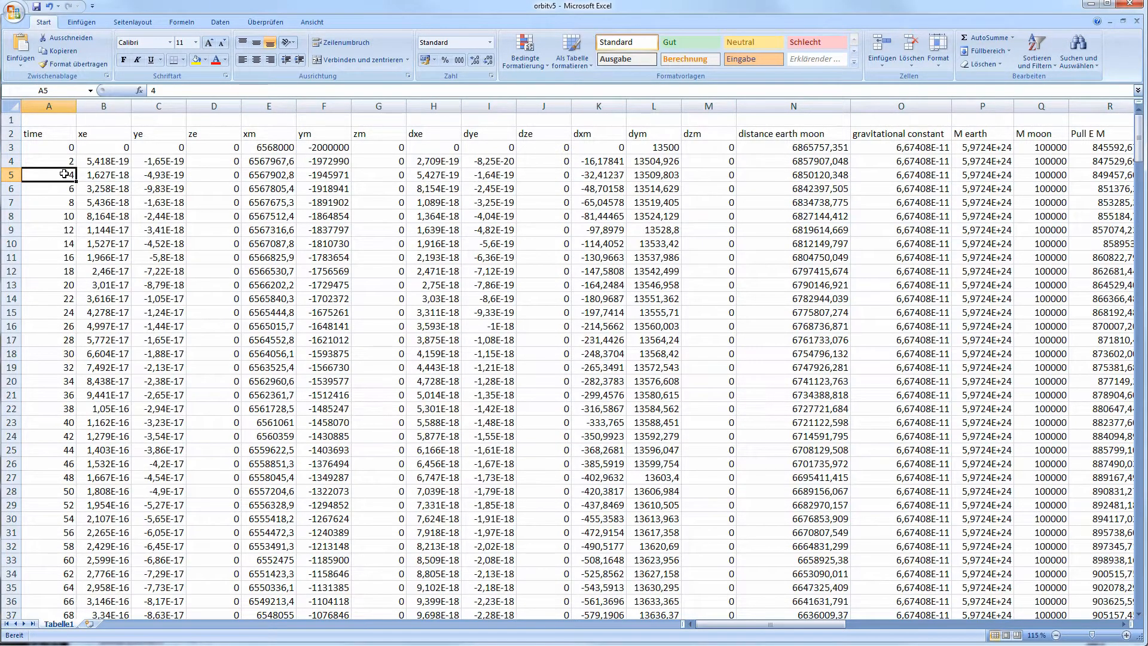
left_click(58, 150)
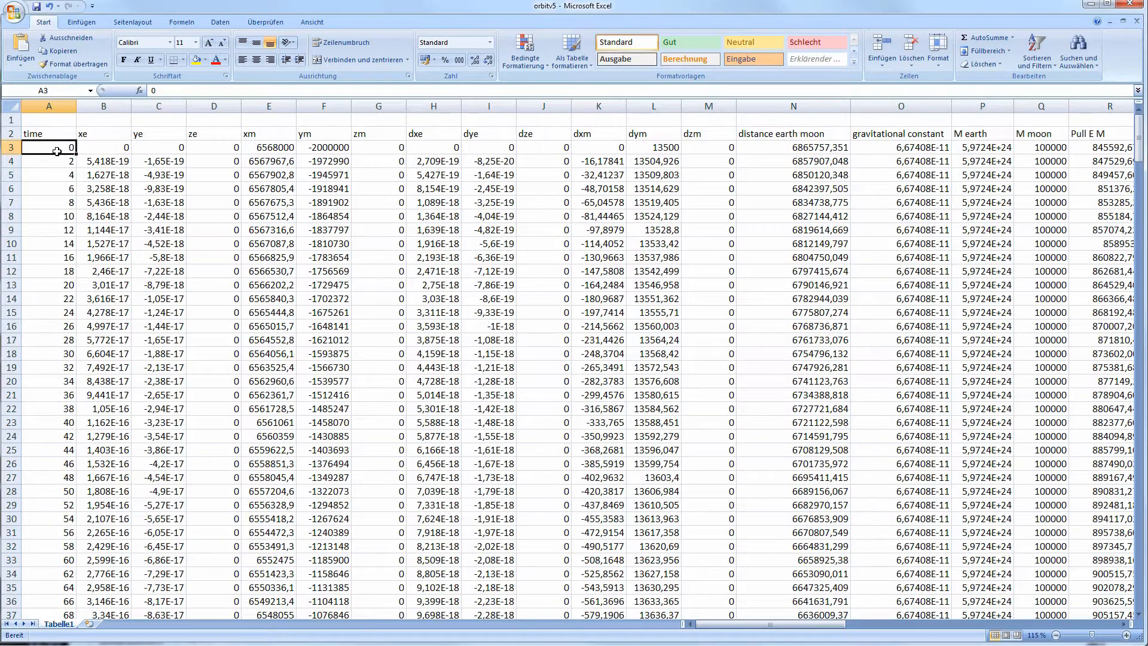
left_click(60, 158)
left_click(116, 157)
left_click(69, 151)
left_click(62, 161)
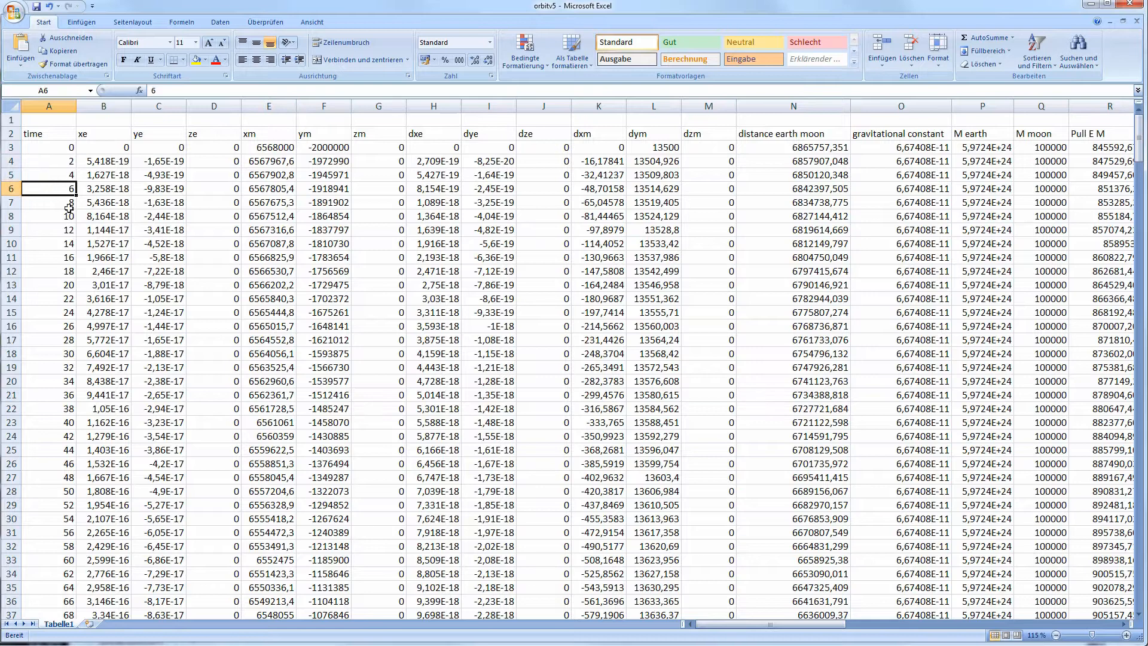
- Examine the gravitational constant column and the mass columns M earth and M moon in their first rows
left_click(523, 145)
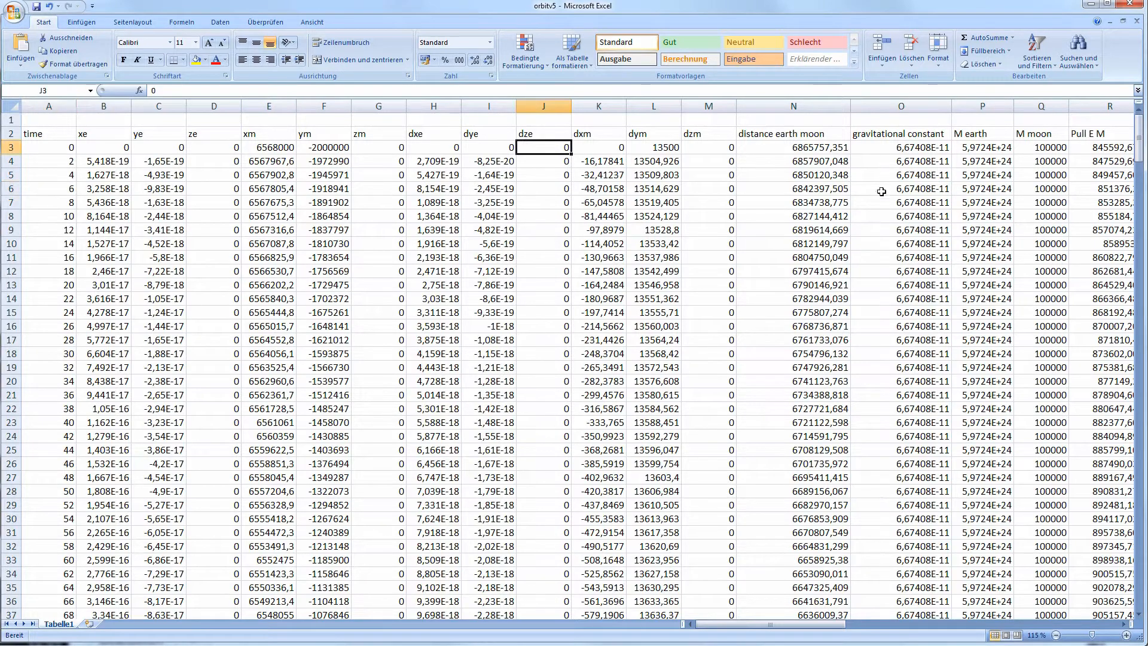
left_click(902, 121)
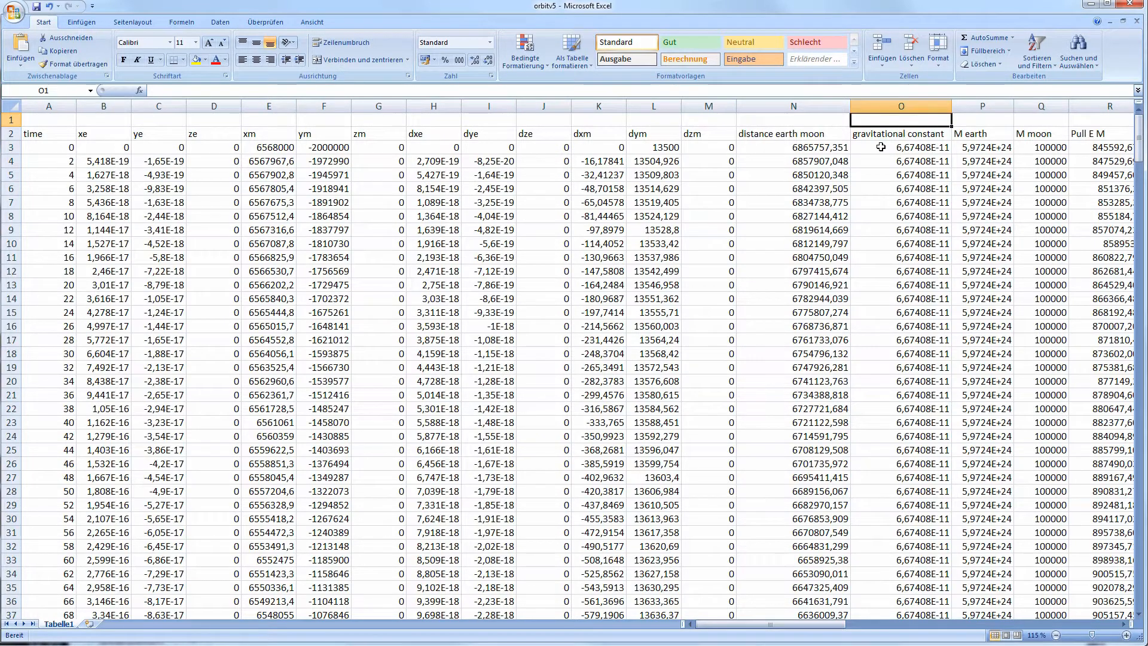
left_click(1033, 137)
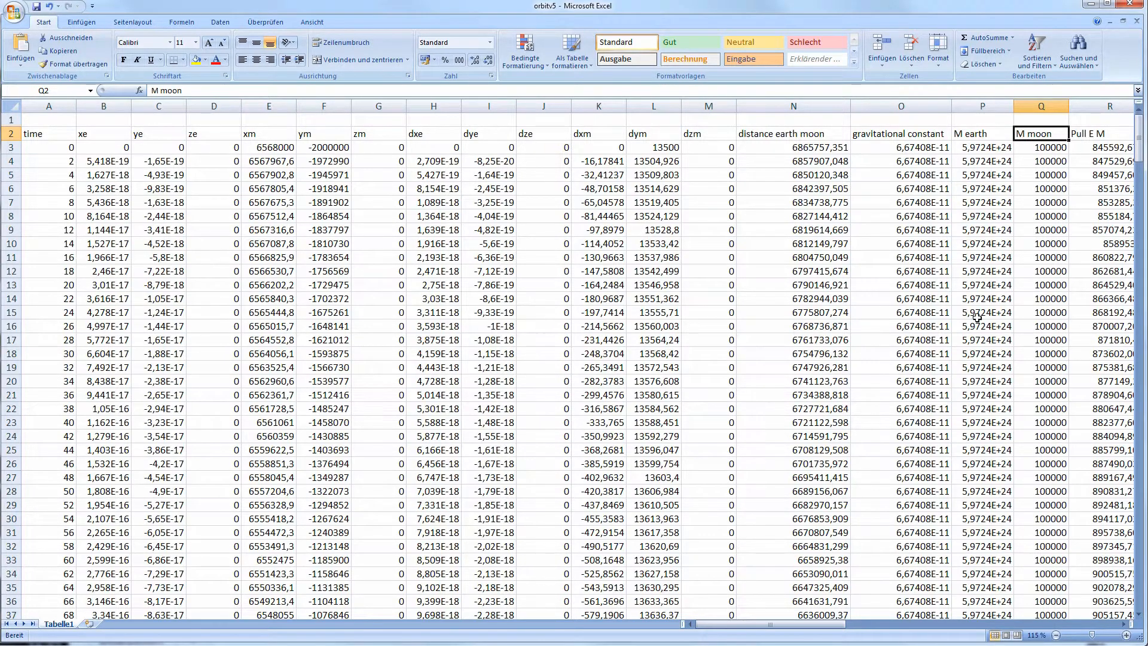
left_click(1064, 148)
left_click(1033, 177)
left_click(960, 158)
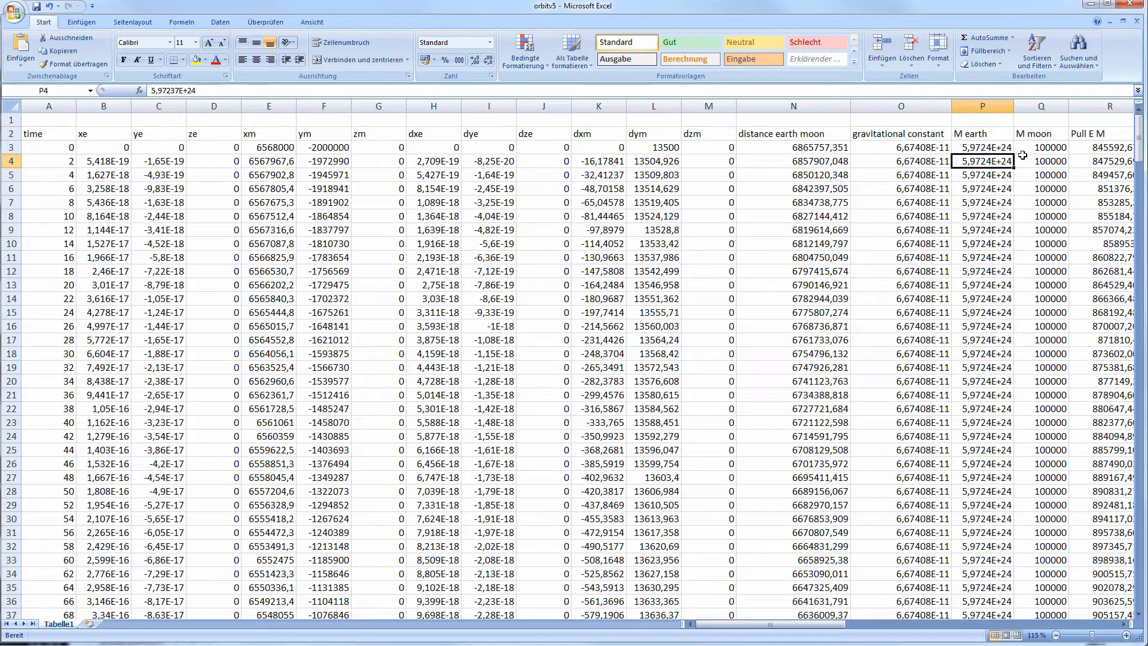
left_click(1027, 149)
left_click(1034, 174)
left_click(1036, 160)
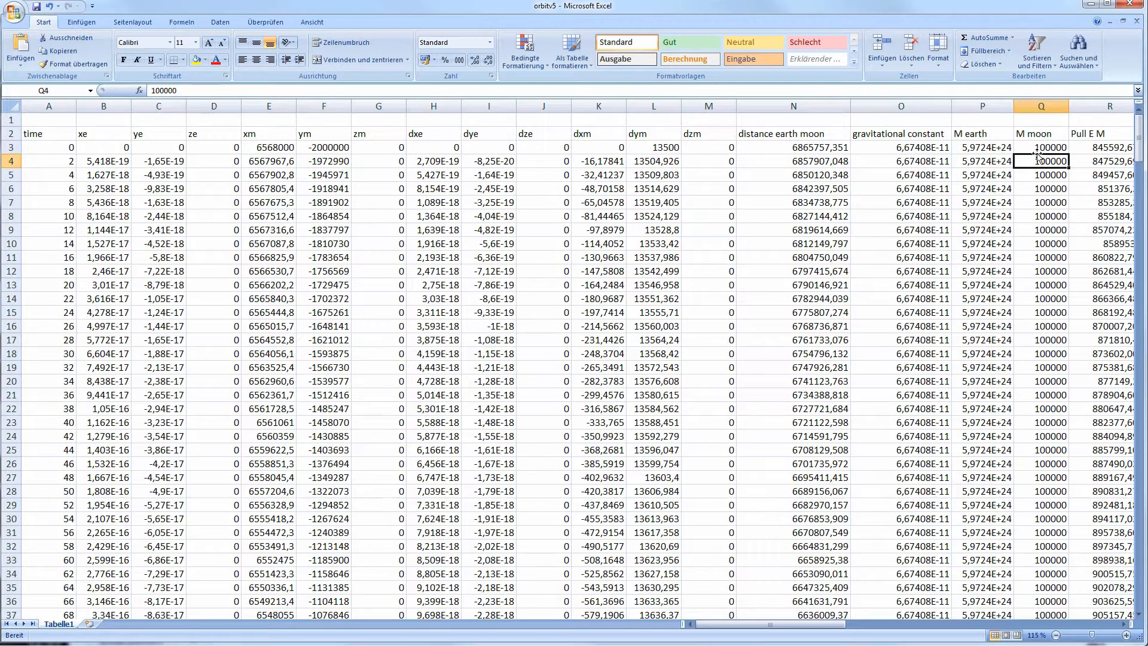
left_click(939, 160)
left_click(987, 160)
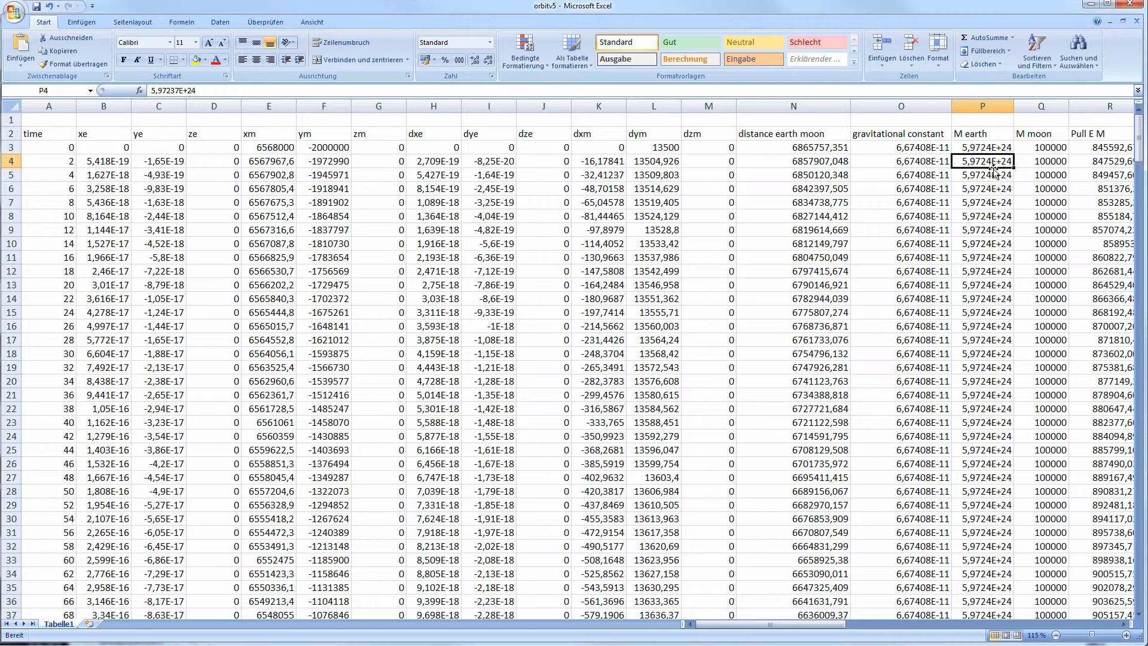
- Inspect the position formulas for ym and zm in row 4
left_click(282, 149)
left_click(323, 159)
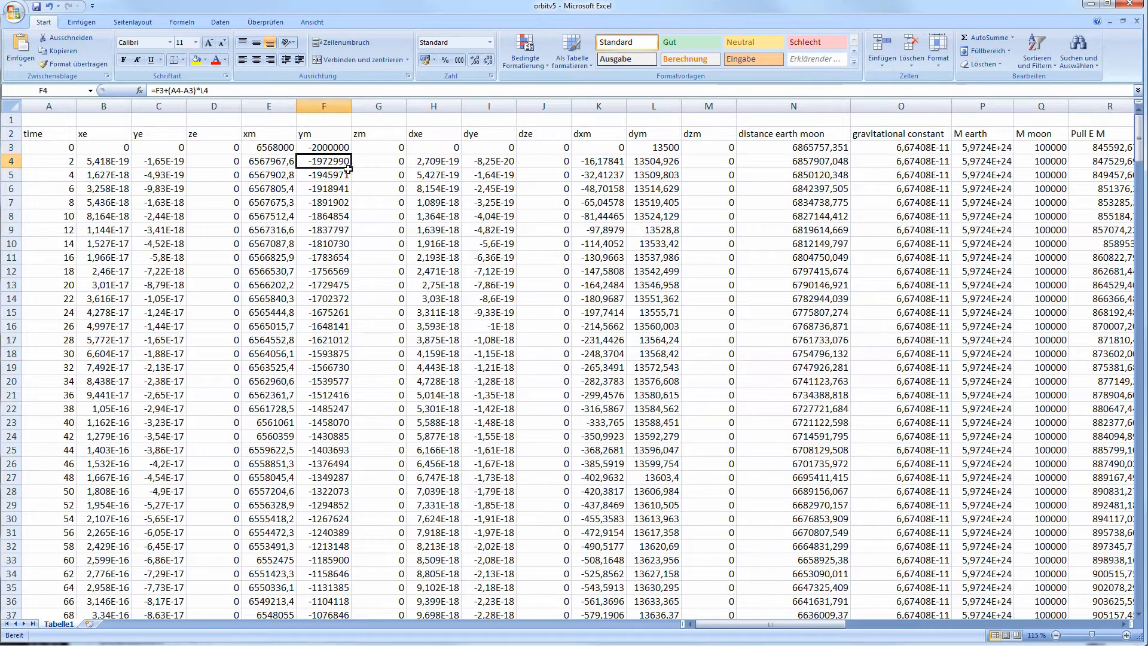
left_click(355, 166)
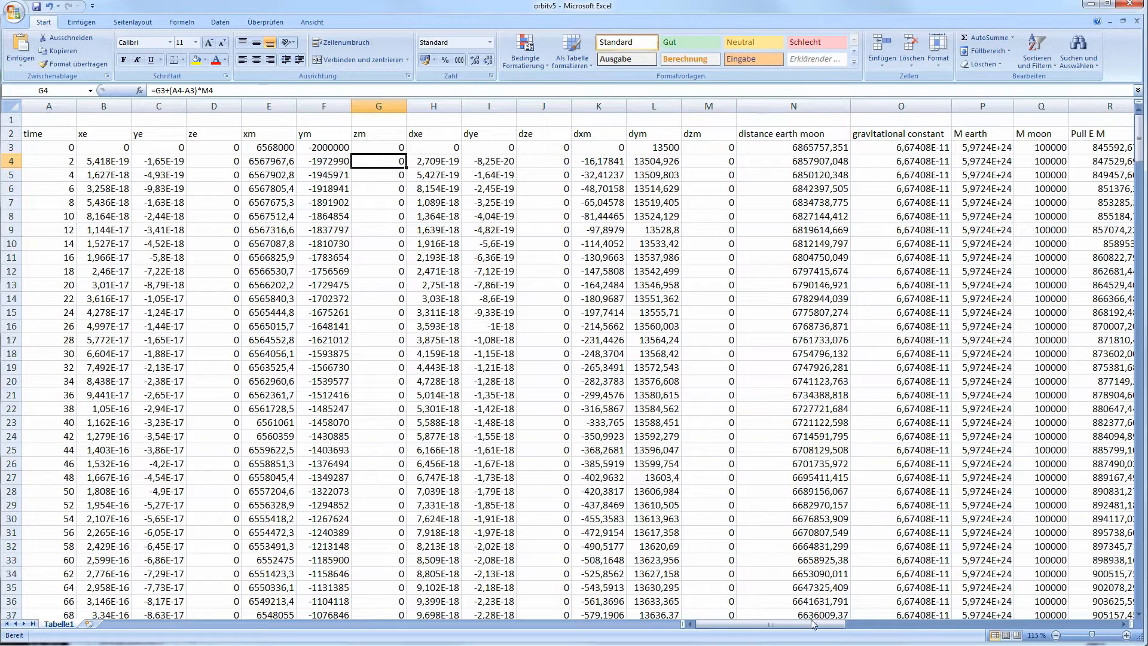
- Inspect the altitude and AED formulas in AE3 and AF3
left_click_drag(805, 629, 944, 616)
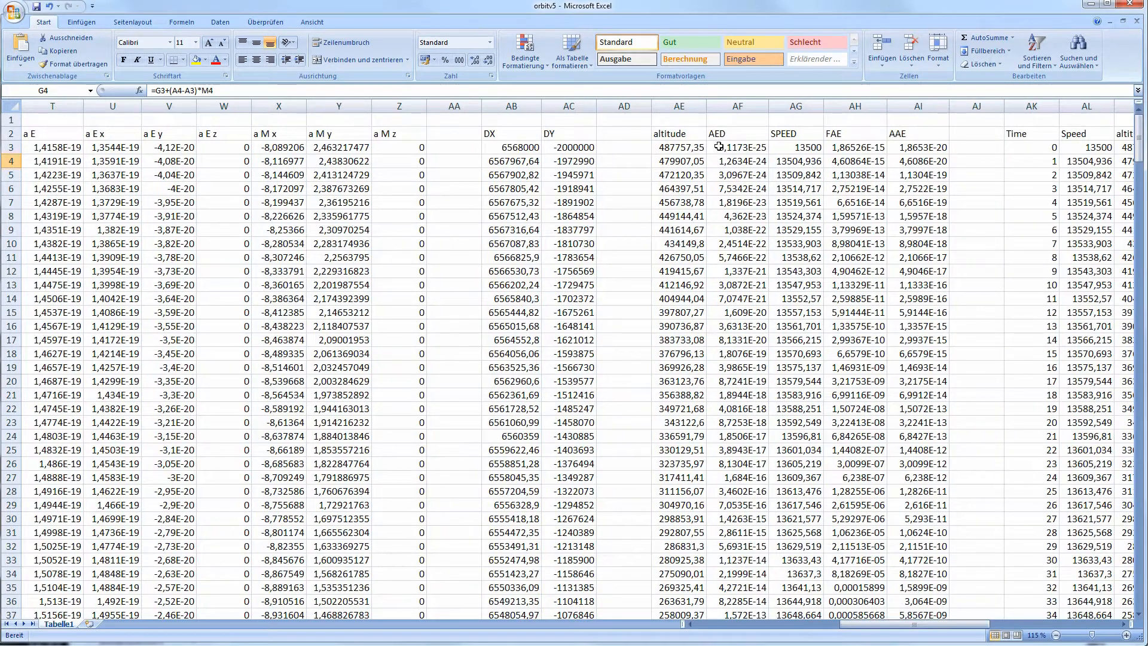
left_click(739, 147)
left_click(740, 136)
left_click(742, 158)
left_click(744, 147)
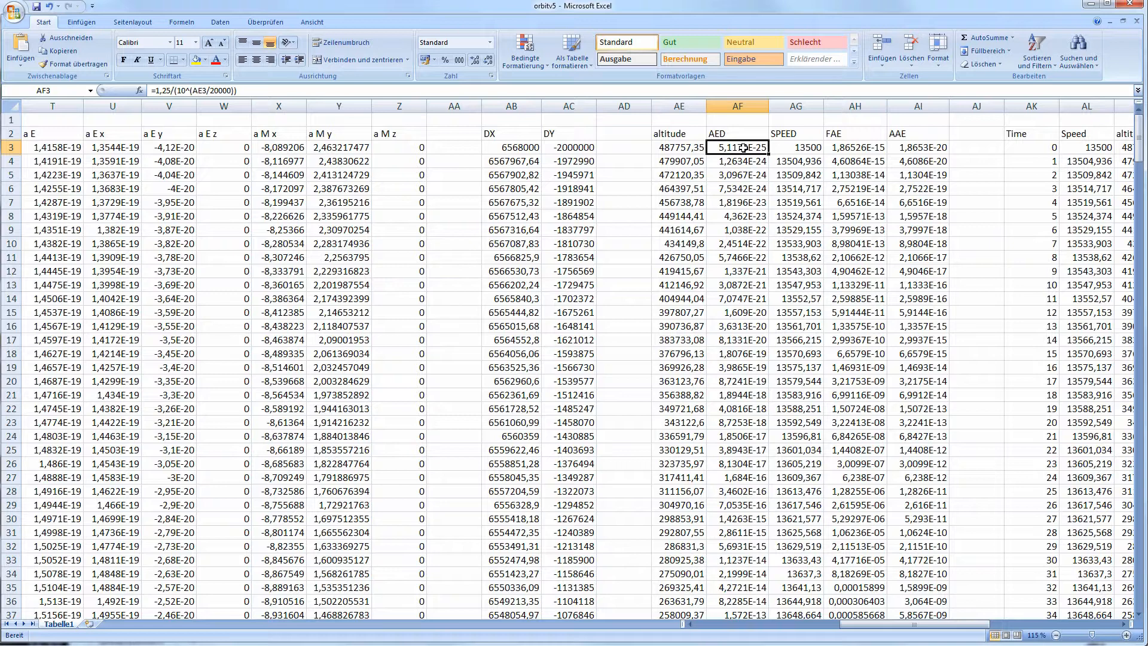
left_click(663, 148)
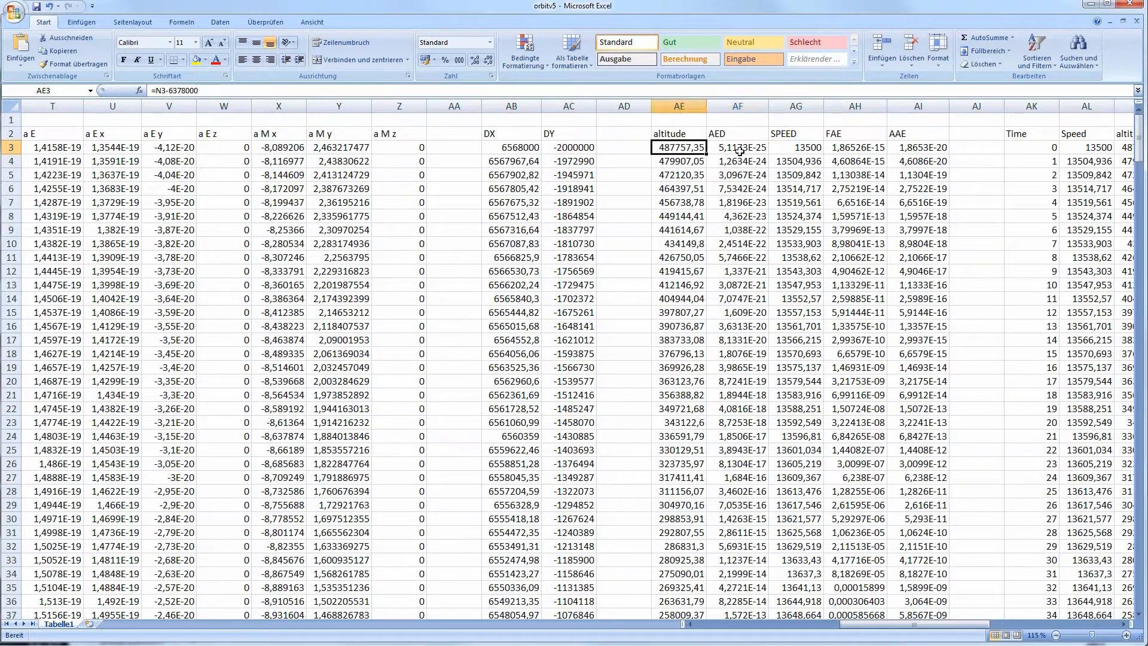
left_click(740, 152)
left_click(674, 155)
left_click(738, 146)
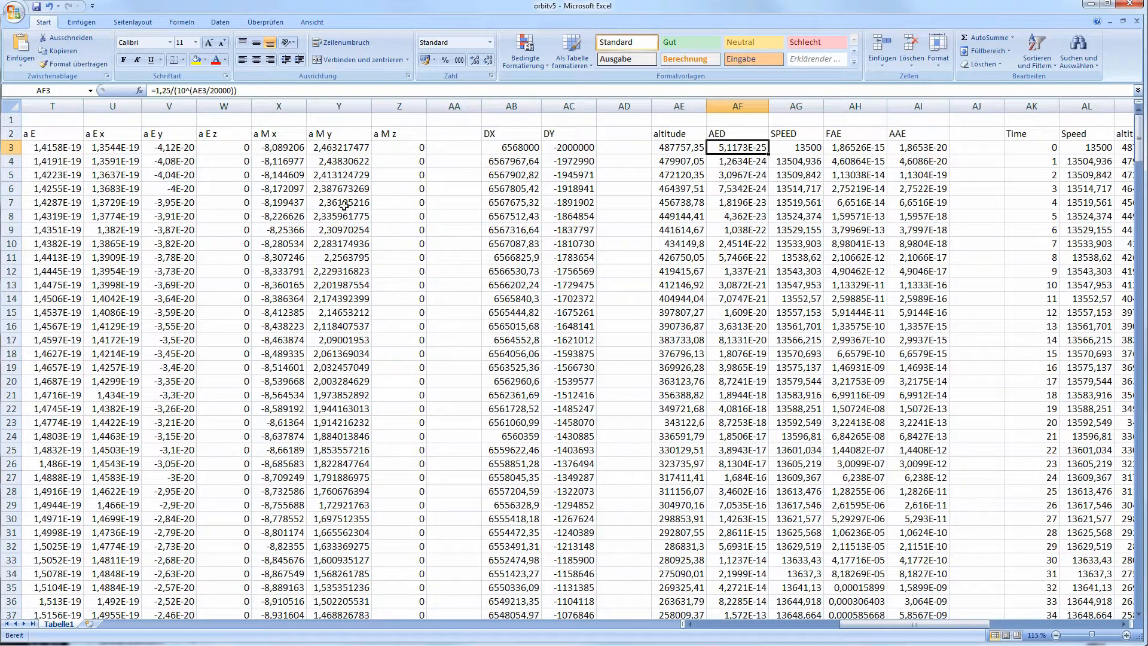
- Inspect the formula of the SPEED column in several rows, ending at AG3
left_click(795, 150)
left_click(794, 173)
left_click(781, 286)
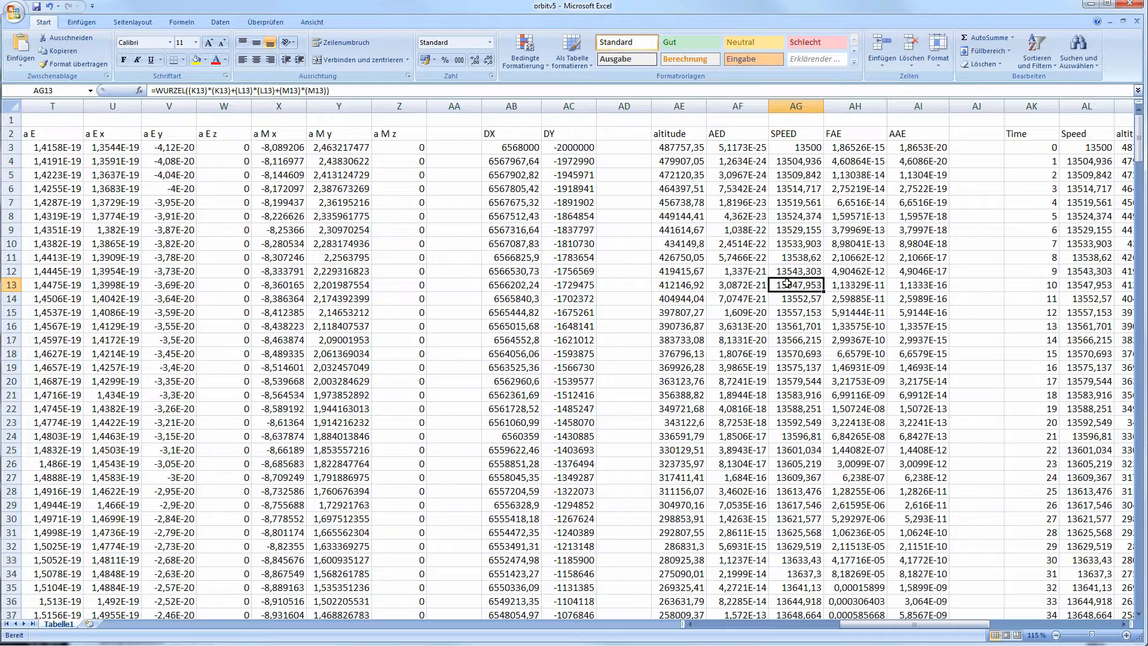
left_click(802, 192)
left_click(793, 159)
left_click(785, 148)
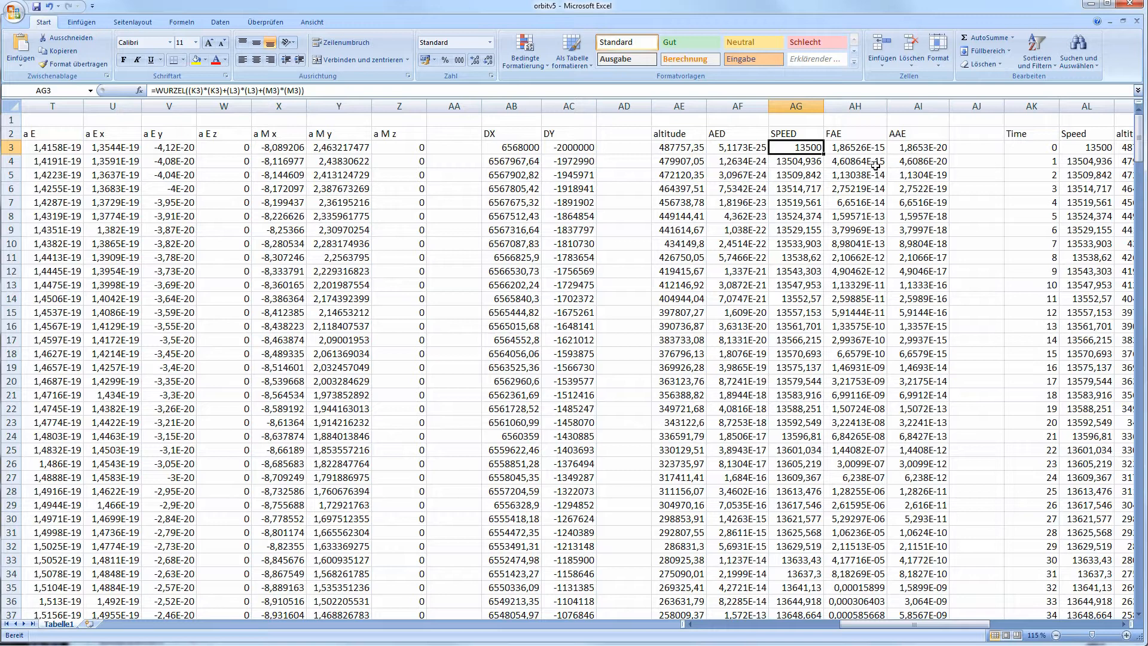
- Inspect the FAE formula in AH3 and the SPEED cell it refers to
left_click(861, 137)
left_click(862, 152)
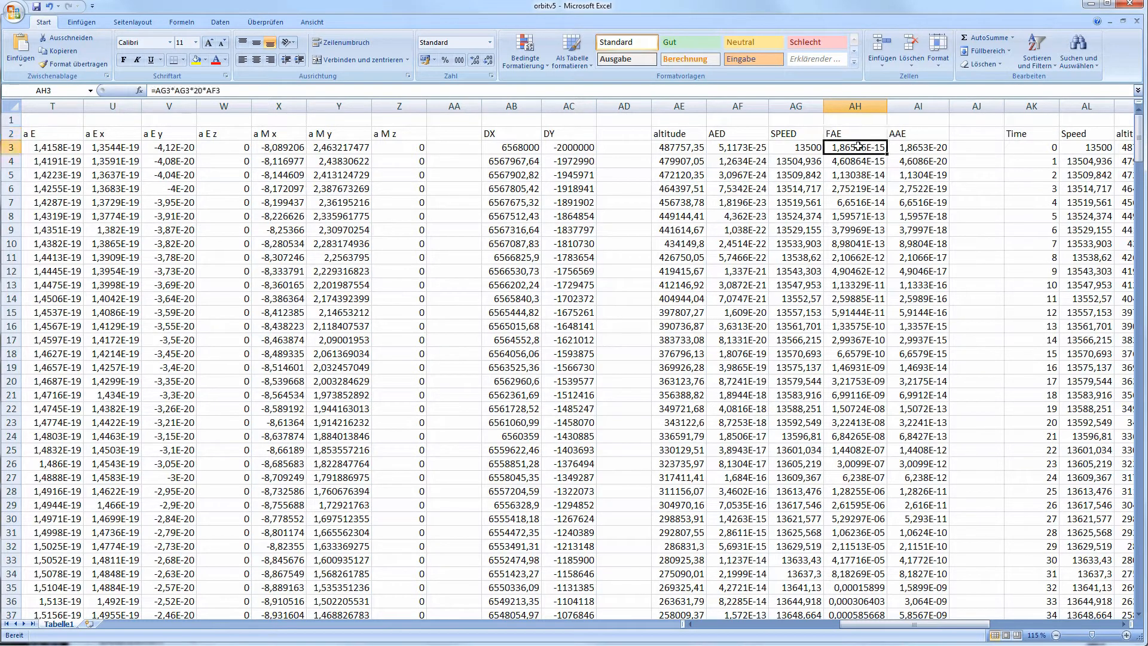
left_click(780, 150)
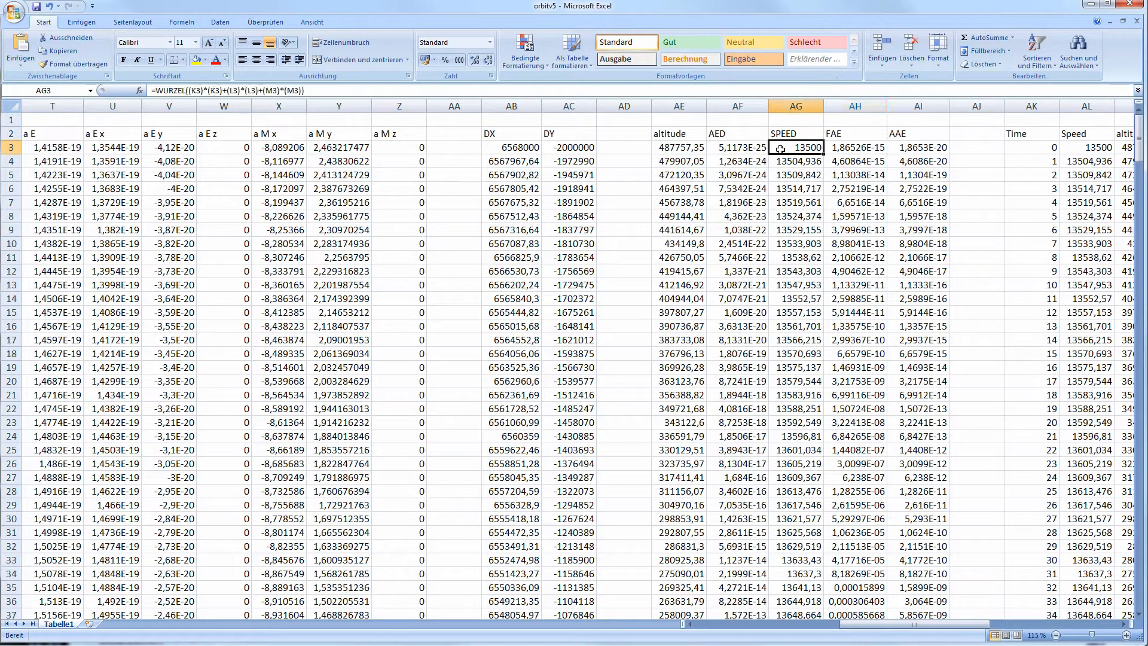
left_click(850, 149)
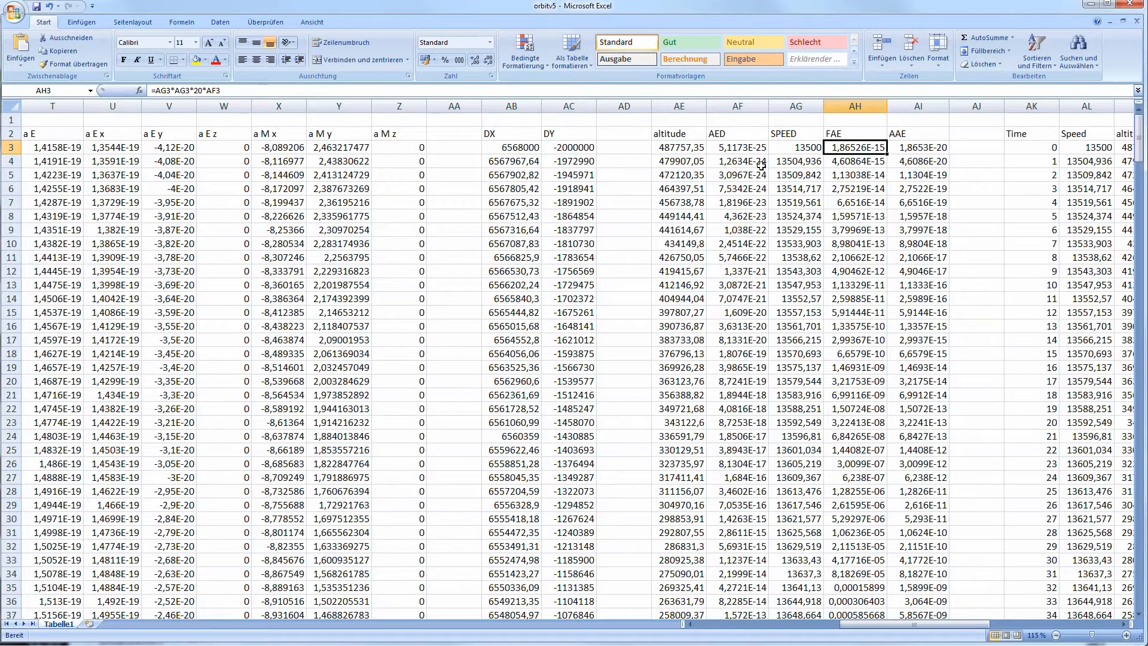
- Inspect the AAE formula in AI3 and AI4 and the empty column AJ beside it
left_click(904, 149)
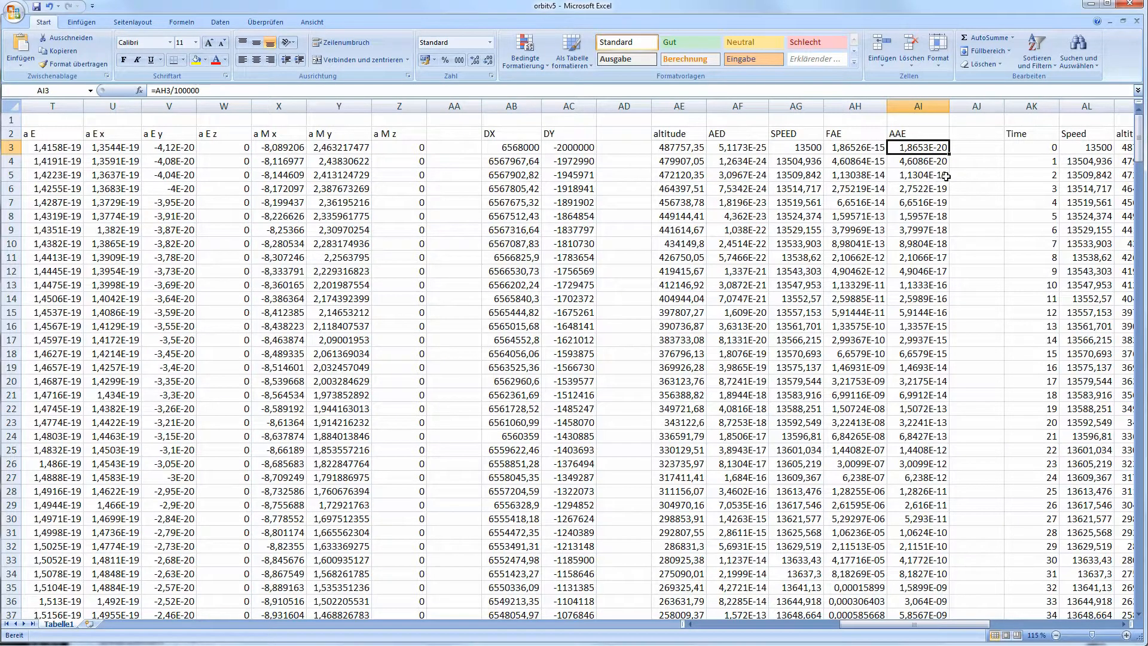
left_click(973, 144)
left_click(936, 150)
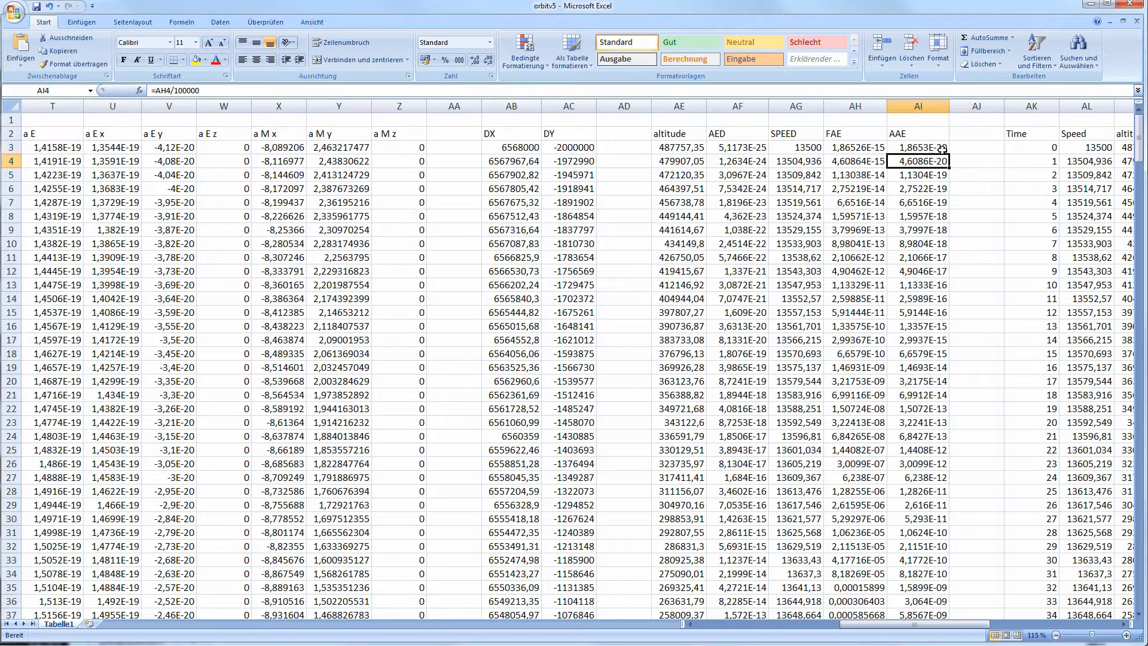
left_click(954, 150)
left_click(929, 148)
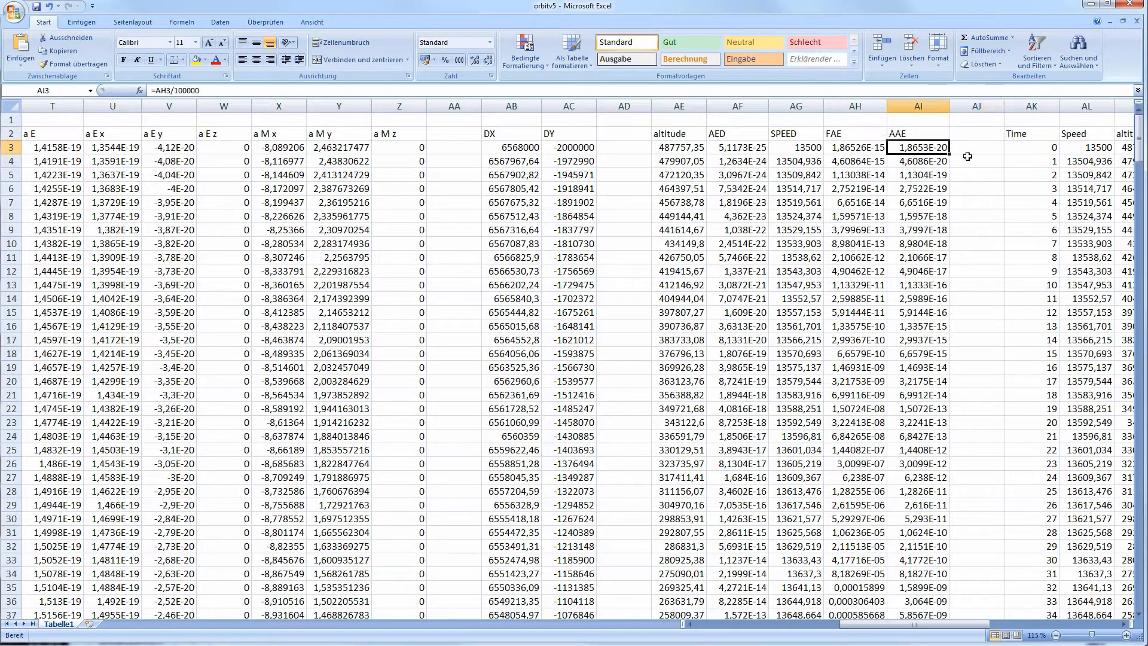
left_click(970, 152)
left_click(973, 137)
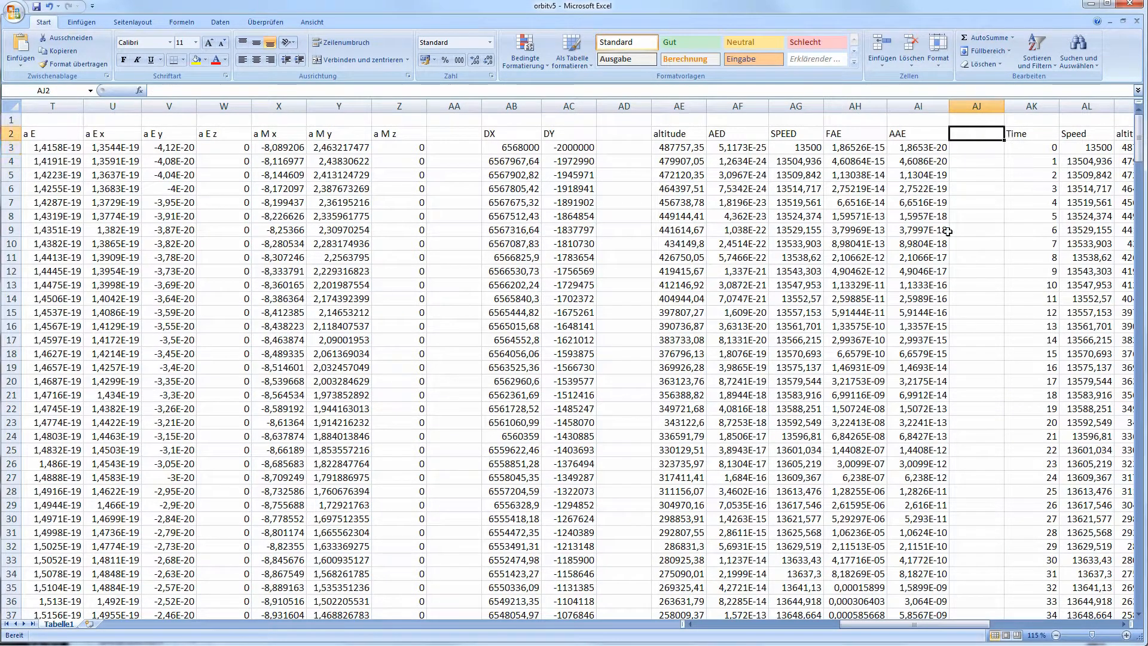
- Look at the start of the second Time column in AK3, and return to the AAE formula in AI3
left_click_drag(919, 624, 934, 624)
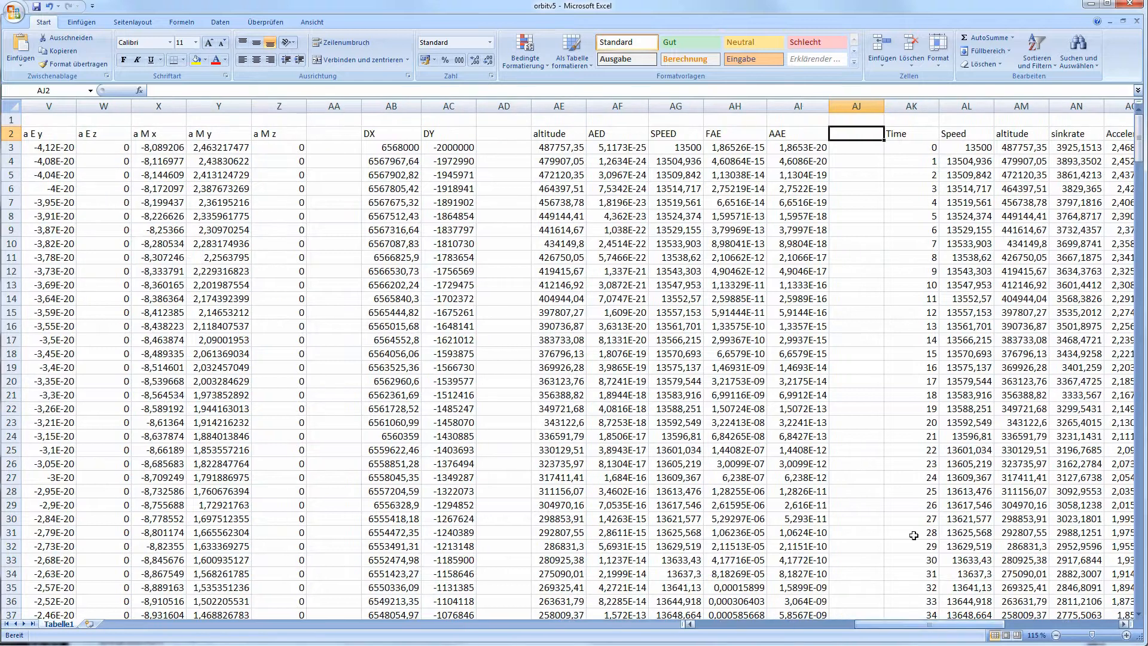
left_click(909, 153)
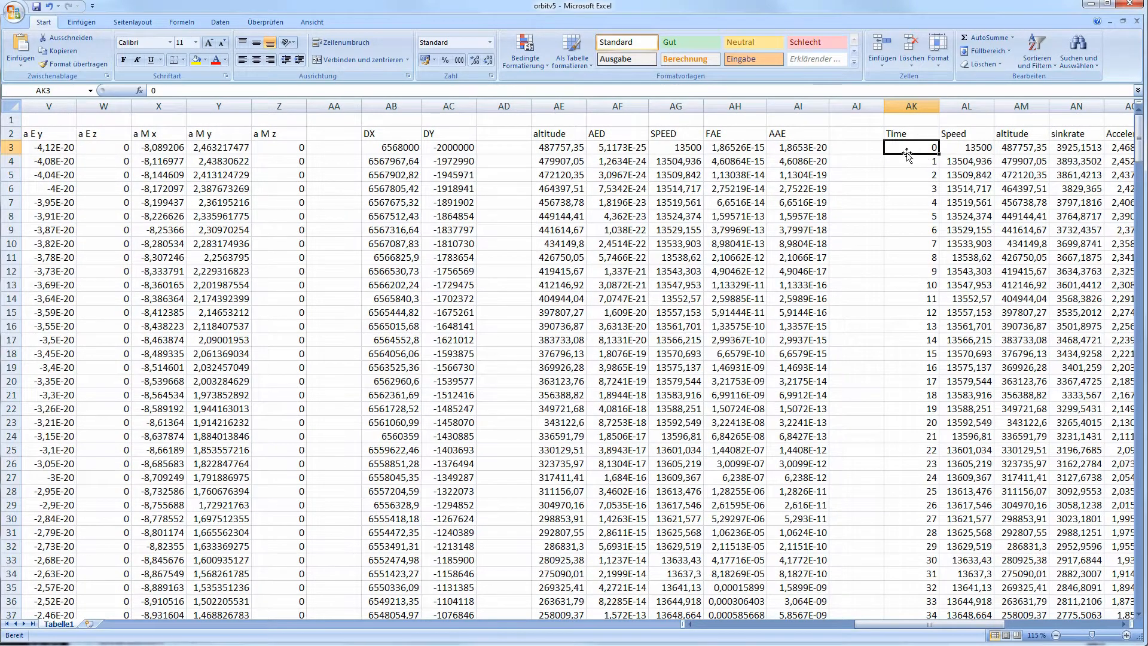
left_click(878, 152)
left_click(793, 159)
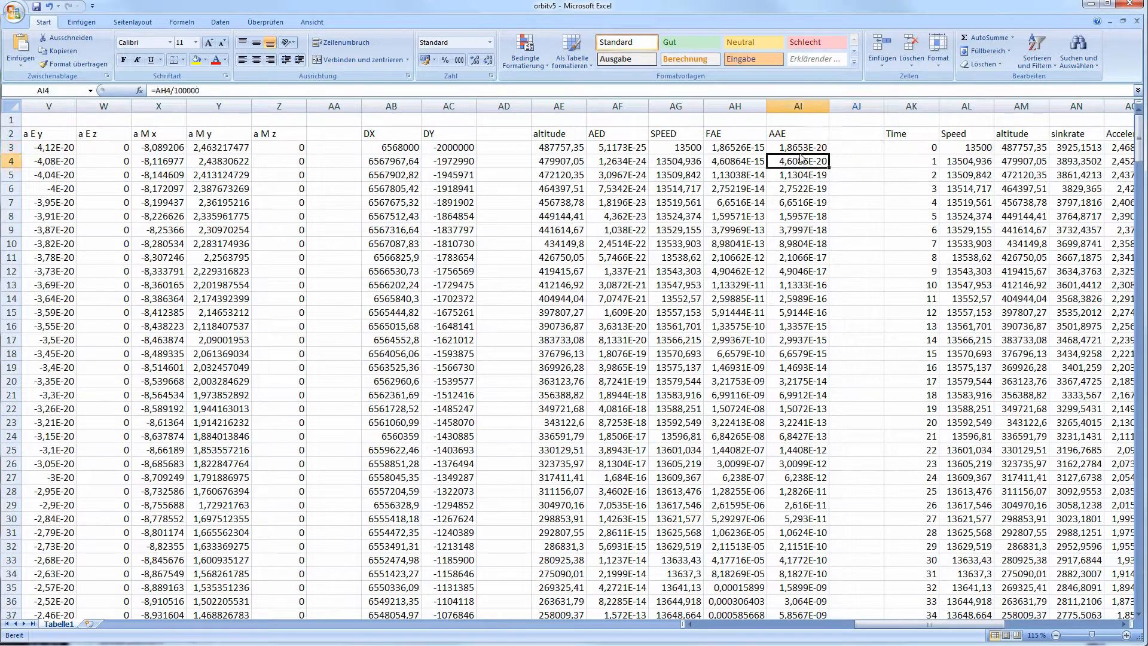
left_click(800, 150)
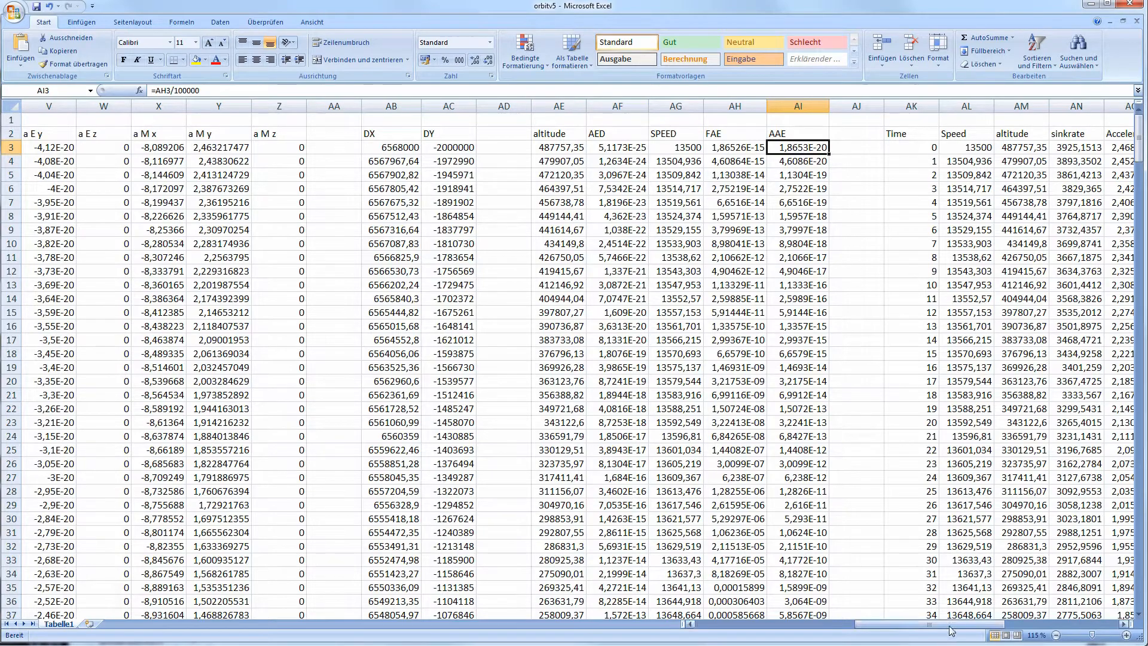
- Go back along row 3 to the first column and check the starting velocities dxm and dym
key("Left")
key("Left")
key("Left")
key("Left")
key("Left")
key("Left")
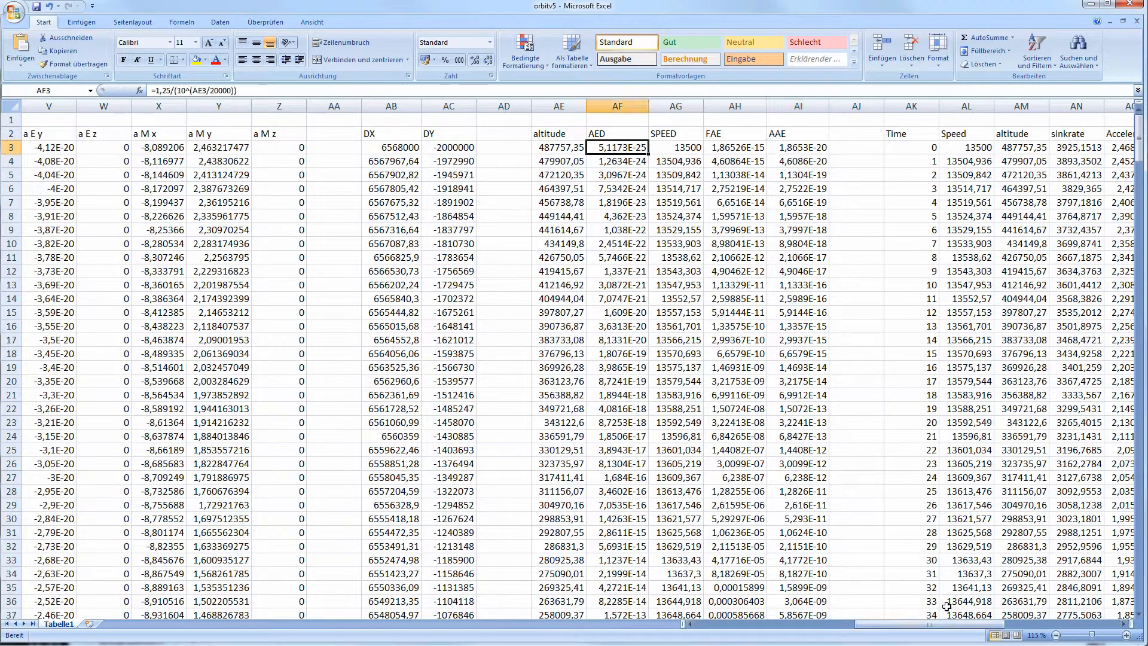
key("Left")
key("Left")
key("Left")
key("Left")
key("Left")
key("Left")
key("Left")
key("Left")
key("Left")
key("Left")
key("Left")
key("Left")
key("Left")
key("Left")
key("Left")
key("Left")
key("Left")
key("Left")
key("Left")
key("Left")
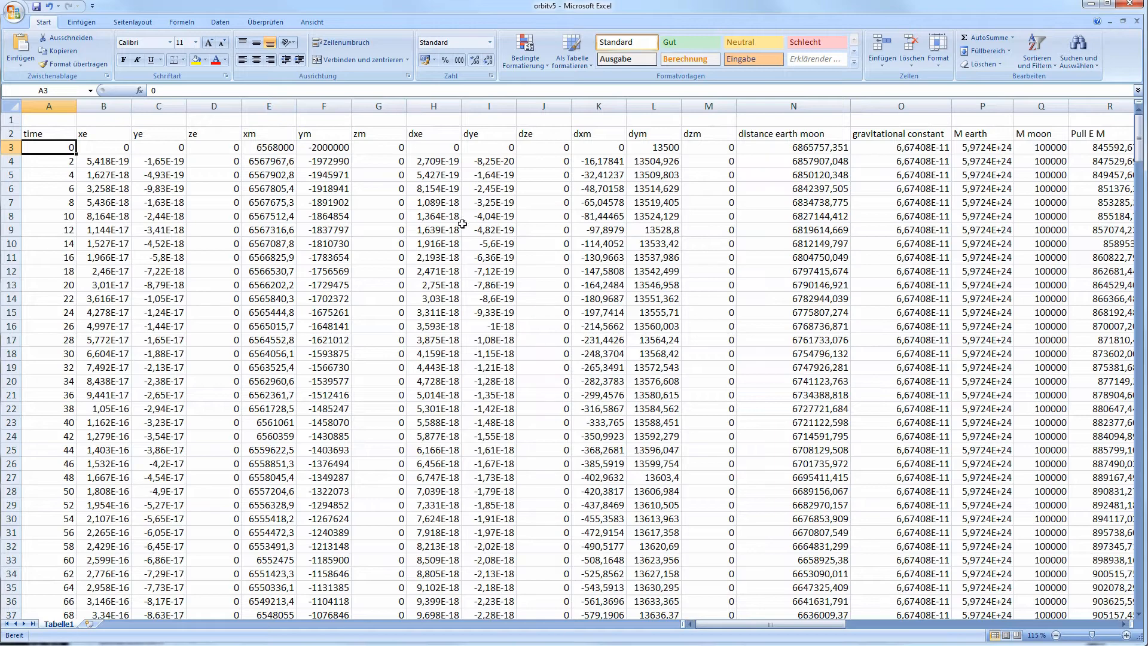
left_click(625, 153)
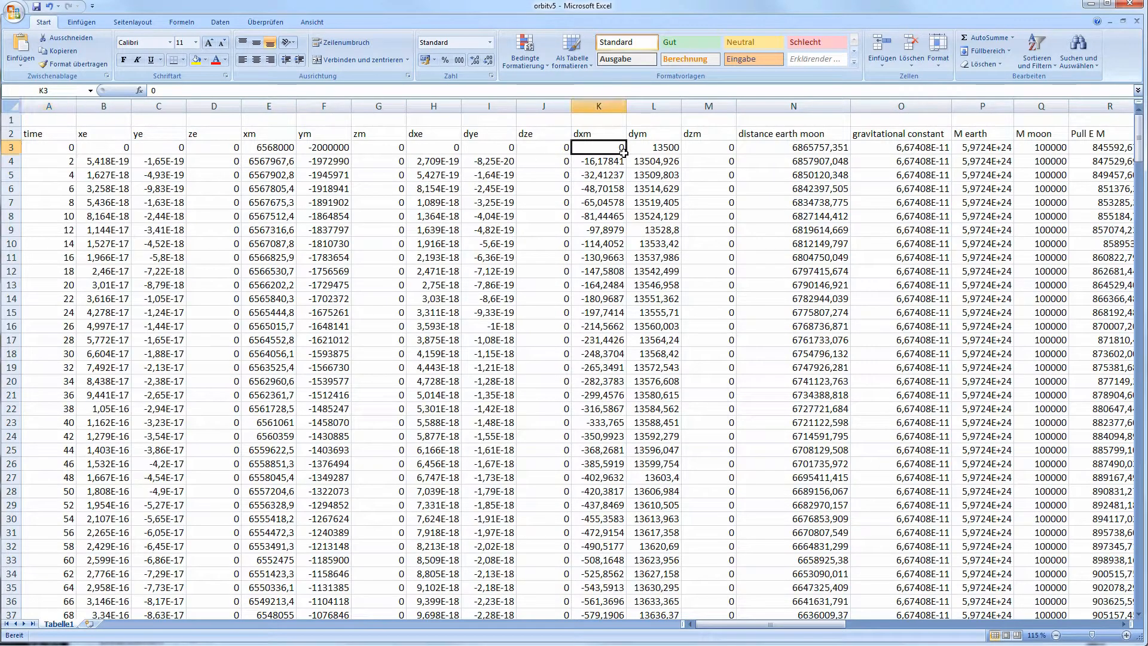
left_click(651, 151)
- Inspect the acceleration formulas a E, a E x and a M x in row 3
left_click_drag(803, 625, 881, 624)
left_click(725, 189)
left_click(692, 148)
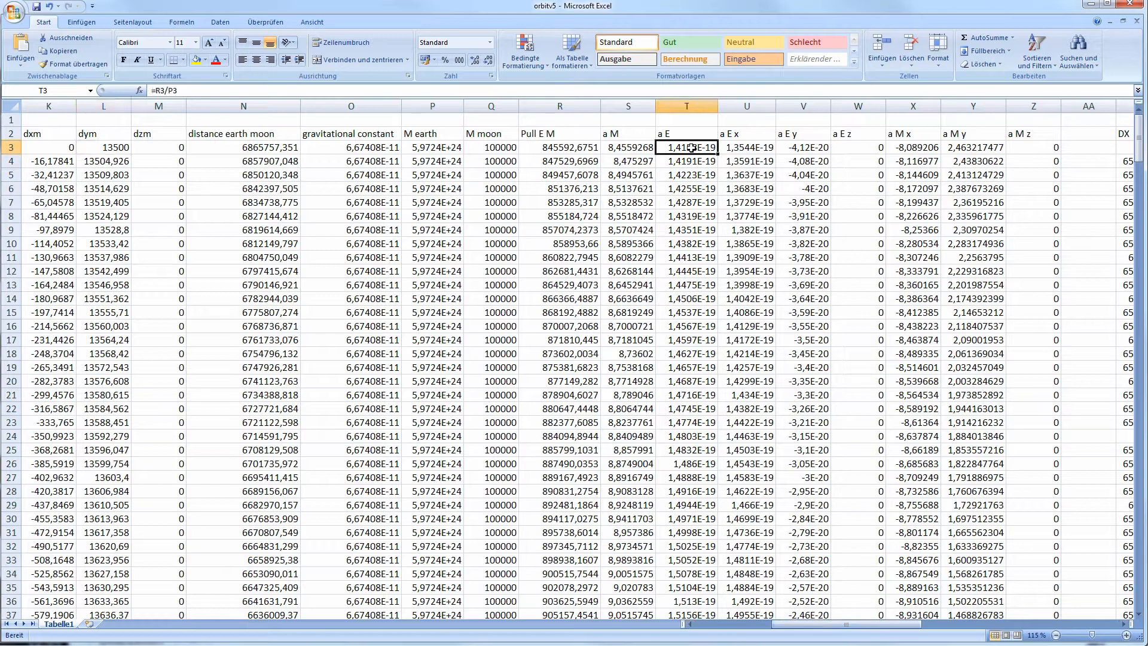
left_click(735, 151)
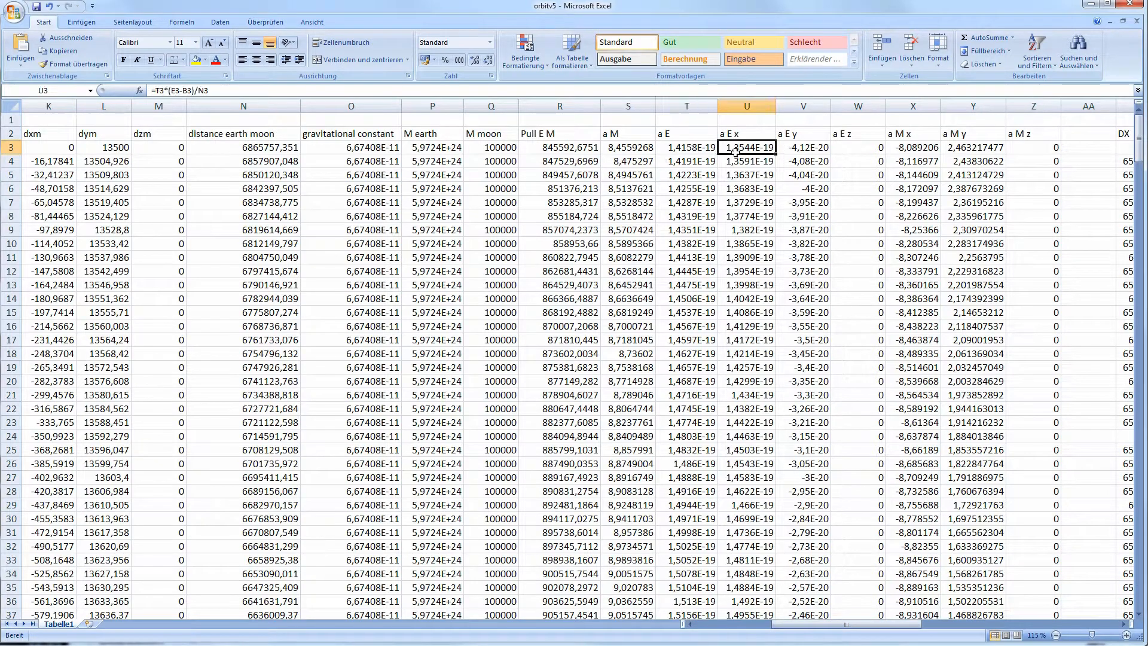
left_click(902, 151)
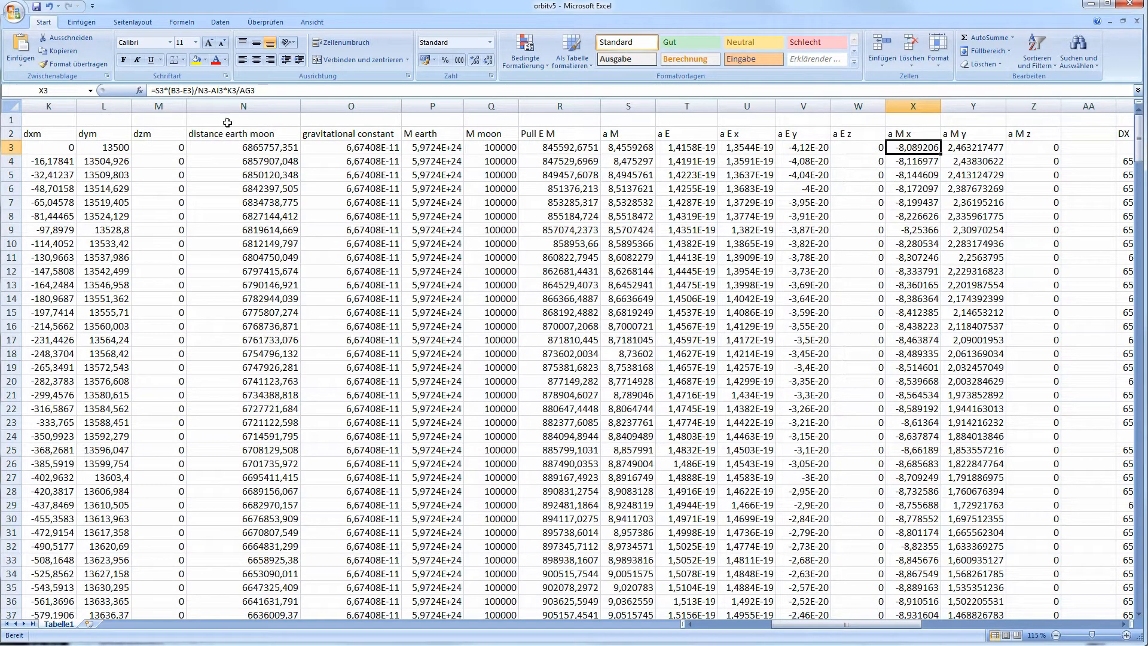
- Inspect the a M x formula in X3 with its referenced cells highlighted, and compare it with the a M y formula in Y4
left_click(239, 90)
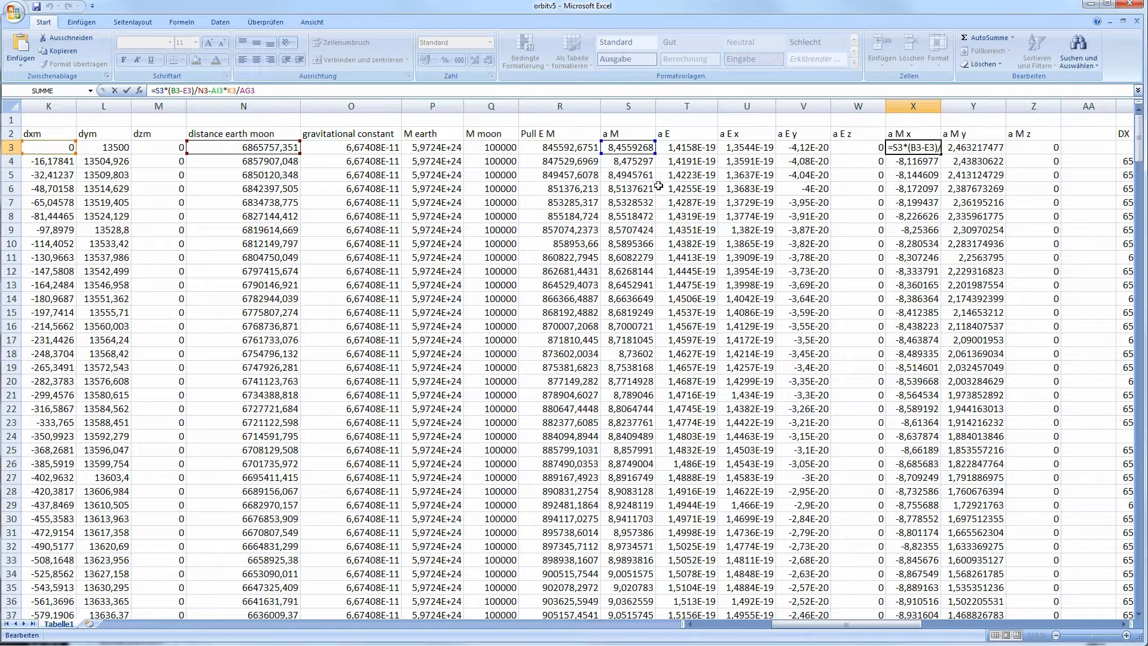
key("ctrl+Return")
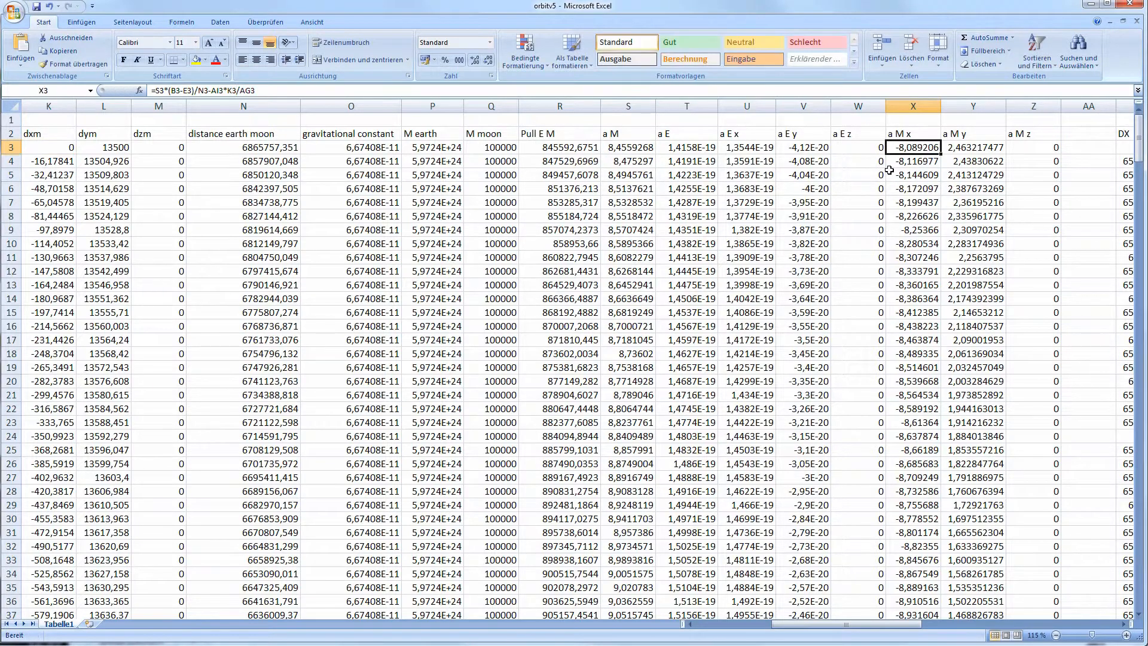
left_click(945, 146)
left_click(975, 164)
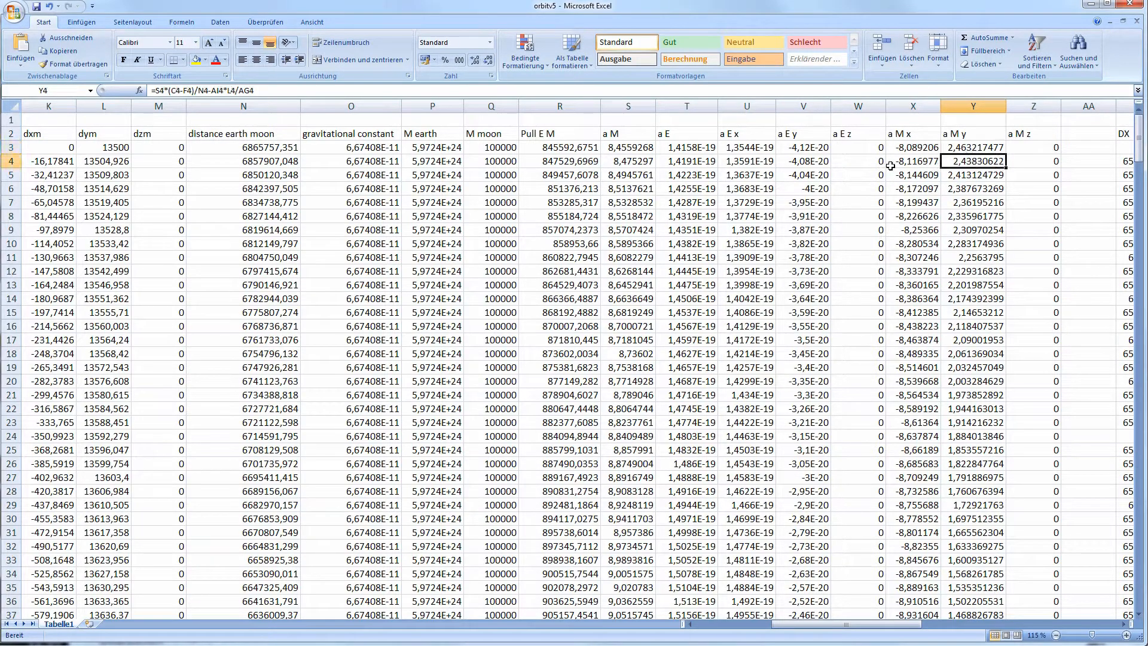
left_click(891, 165)
left_click(937, 148)
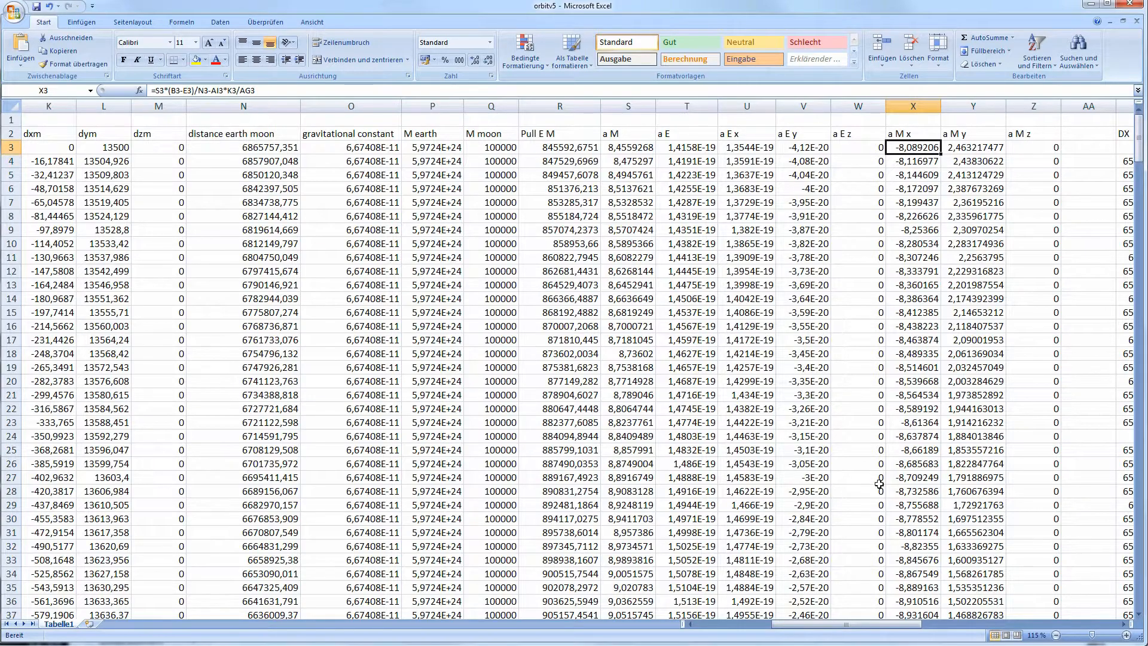
- Revisit the first columns, and inspect row 3 of the output table from Time in AK to Energetic Loss in AP
left_click_drag(830, 624, 758, 633)
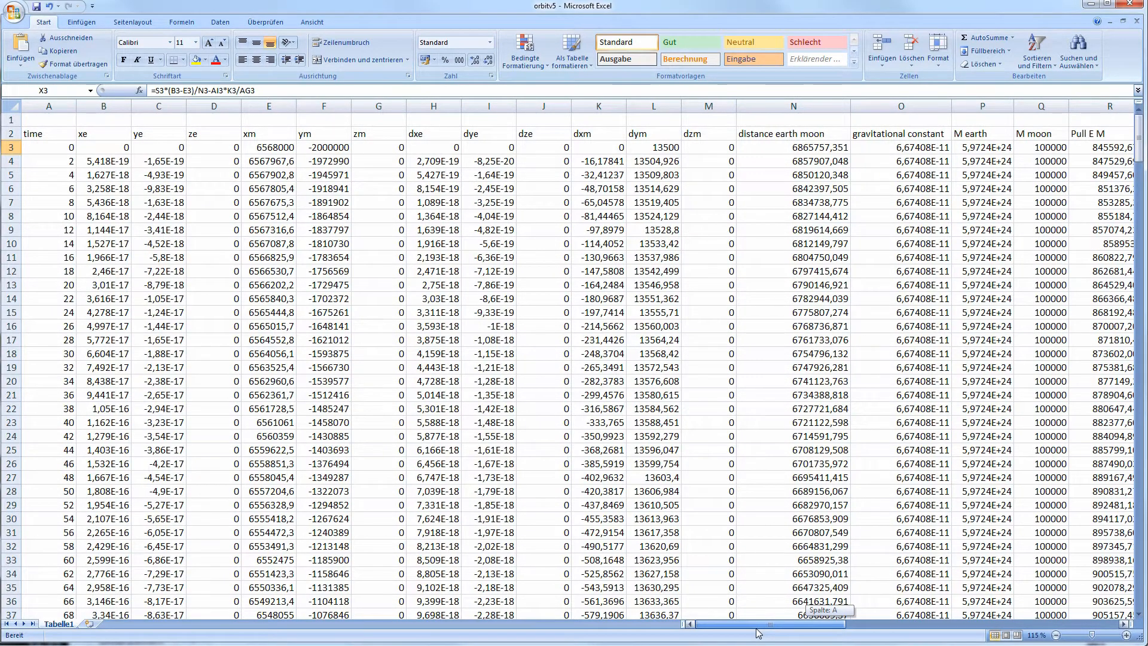
left_click_drag(758, 633, 884, 595)
left_click_drag(888, 597, 968, 621)
left_click(639, 152)
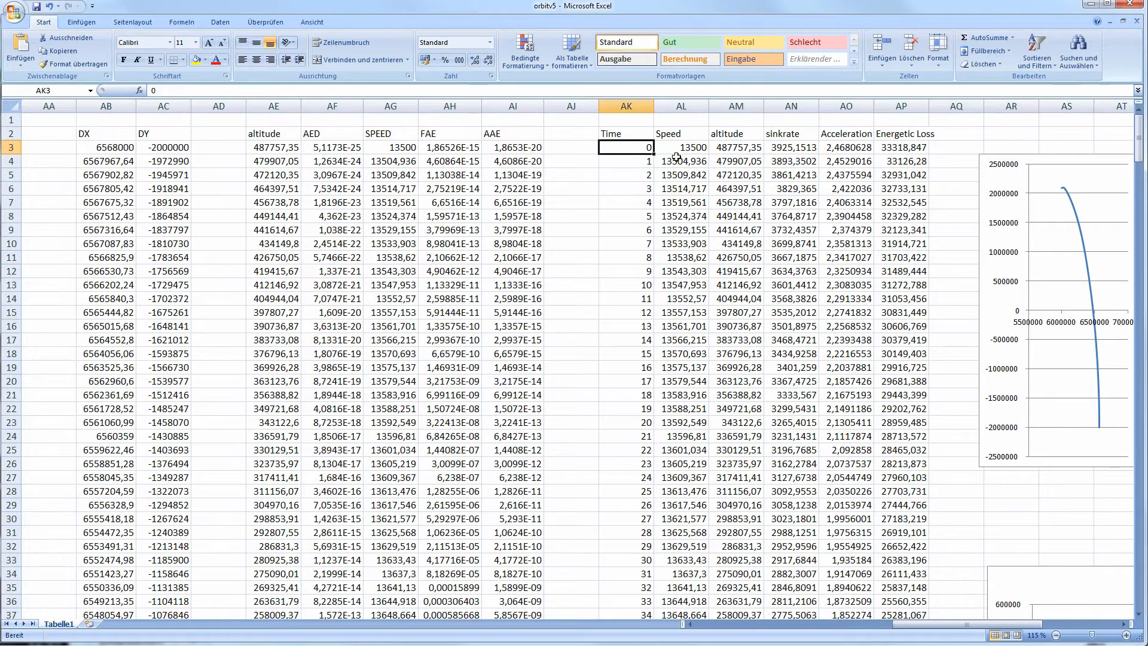
left_click(681, 157)
left_click(693, 149)
left_click(739, 147)
left_click(776, 147)
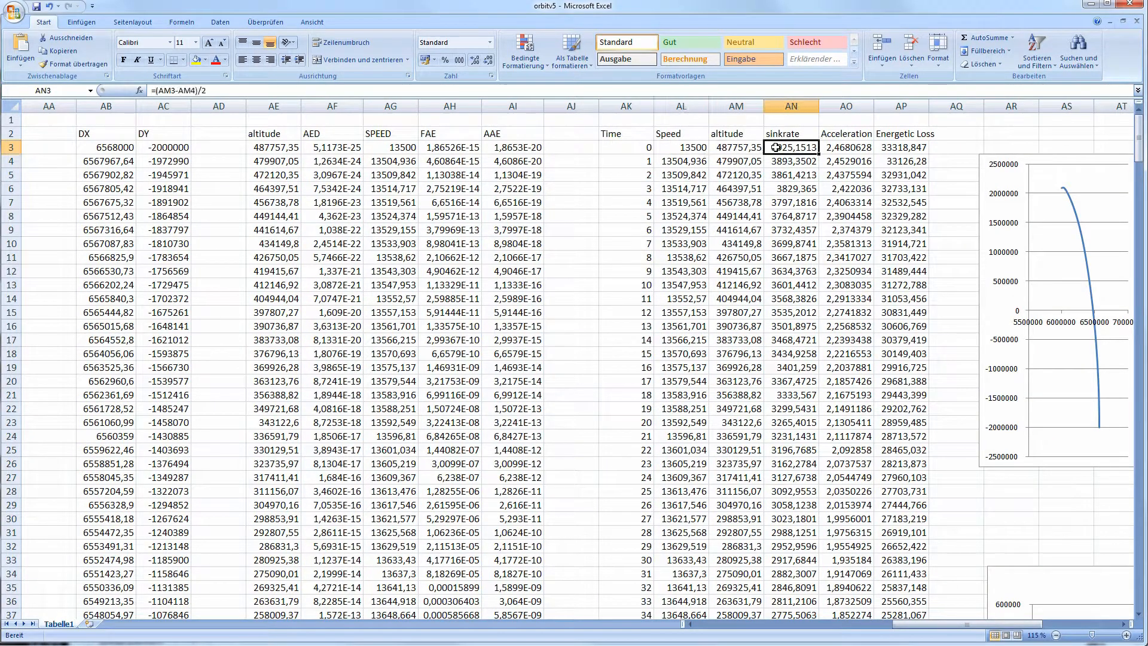
left_click(838, 155)
left_click(840, 150)
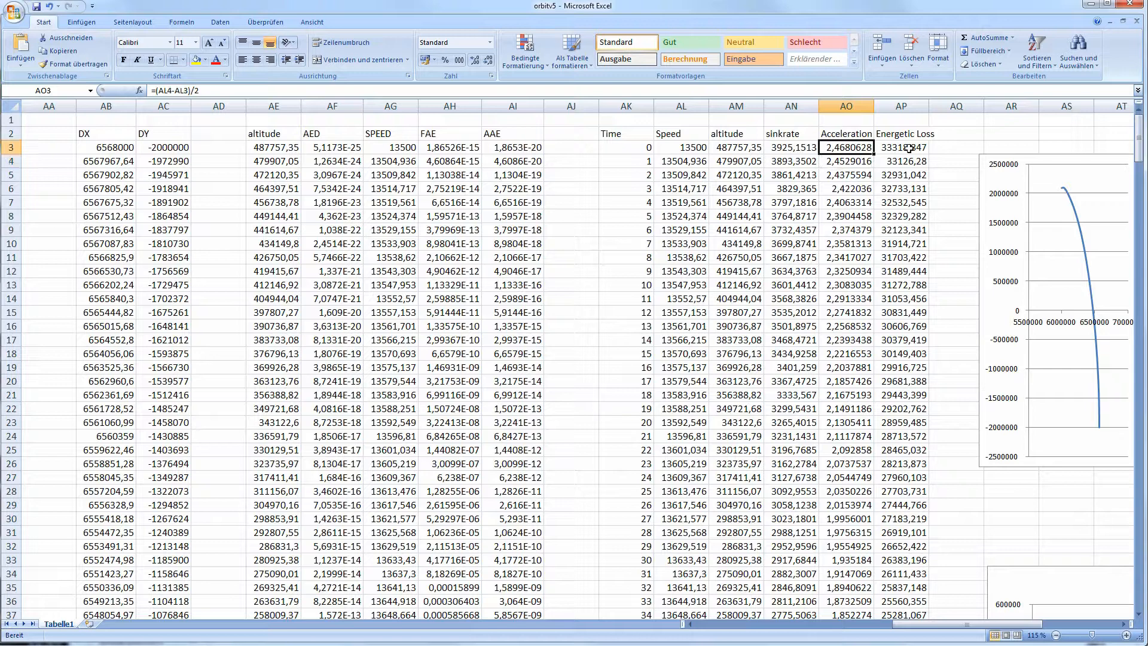
left_click(907, 149)
- Go back through the output table from Acceleration to Time, checking the altitude reference in AM4 and the speed beside it
left_click(854, 146)
left_click(810, 147)
left_click(736, 150)
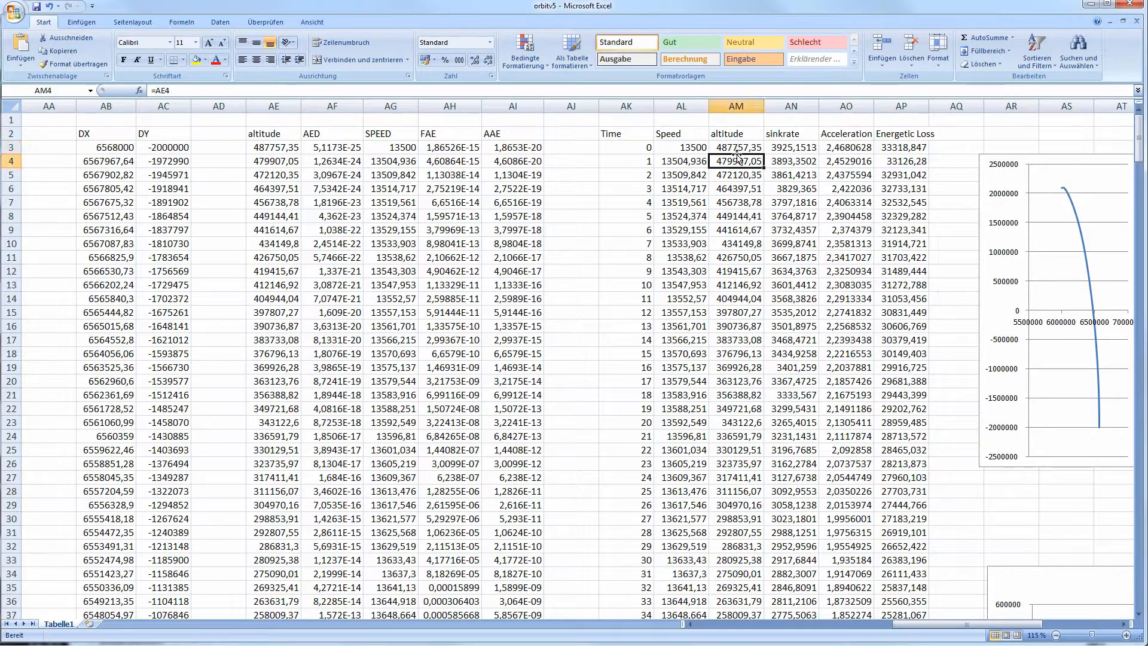
left_click(692, 149)
left_click(629, 149)
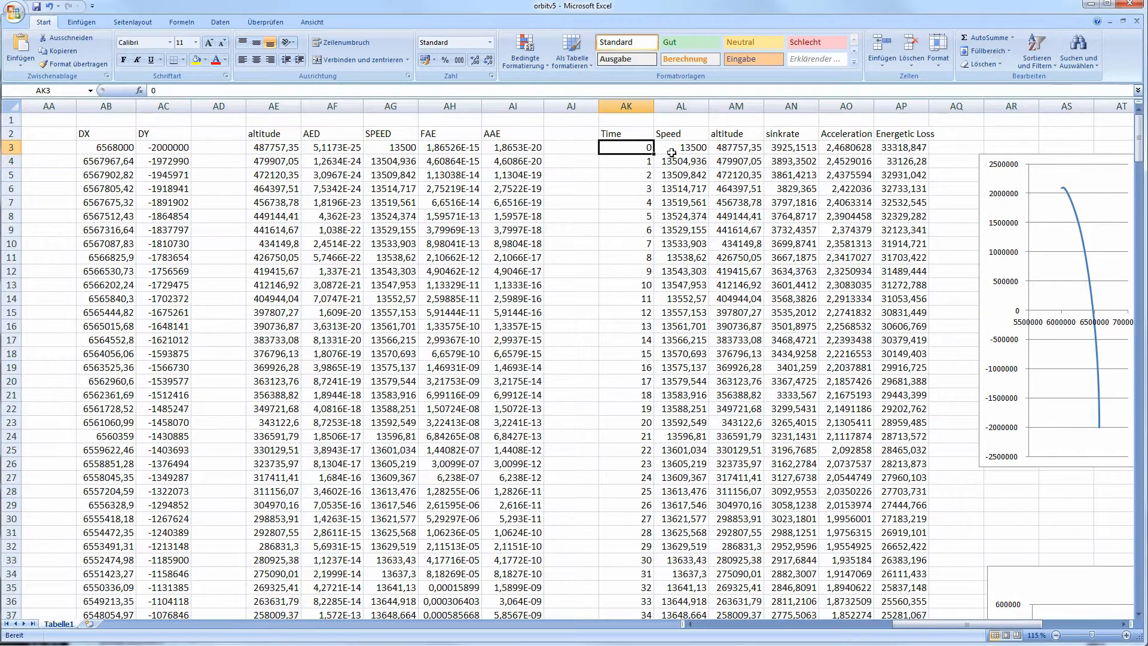
- Review the Speed, altitude, sinkrate, Acceleration and Energetic Loss formulas in row 3 once more, and return to Time in AK3
left_click(673, 151)
left_click(742, 148)
left_click(777, 150)
left_click(845, 149)
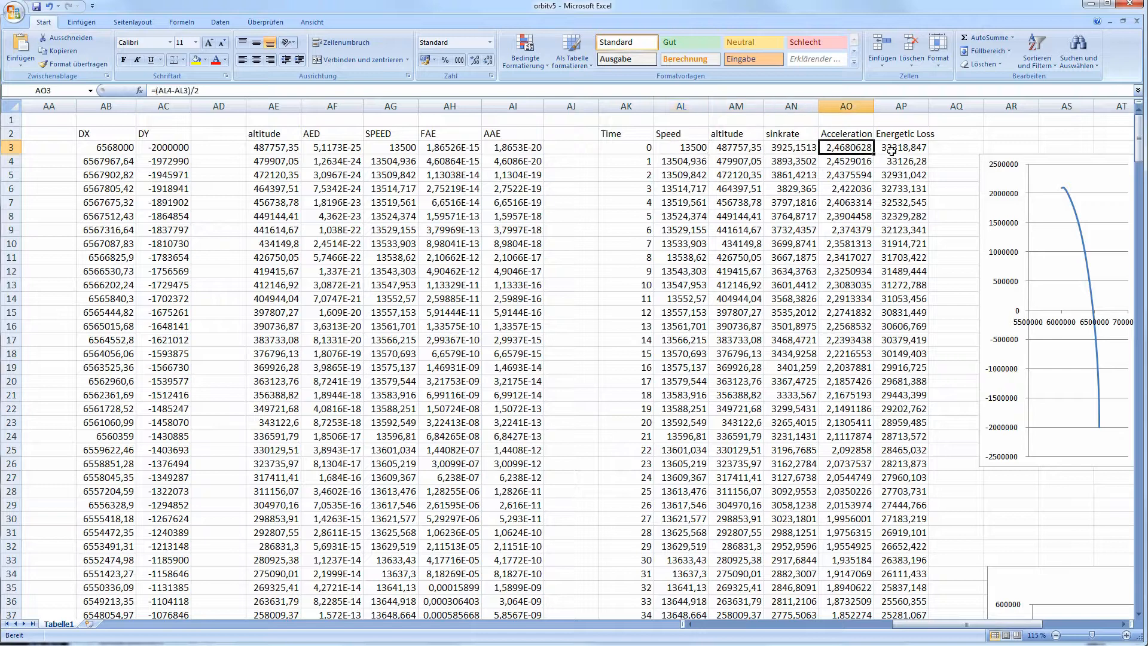
left_click(894, 149)
left_click(633, 152)
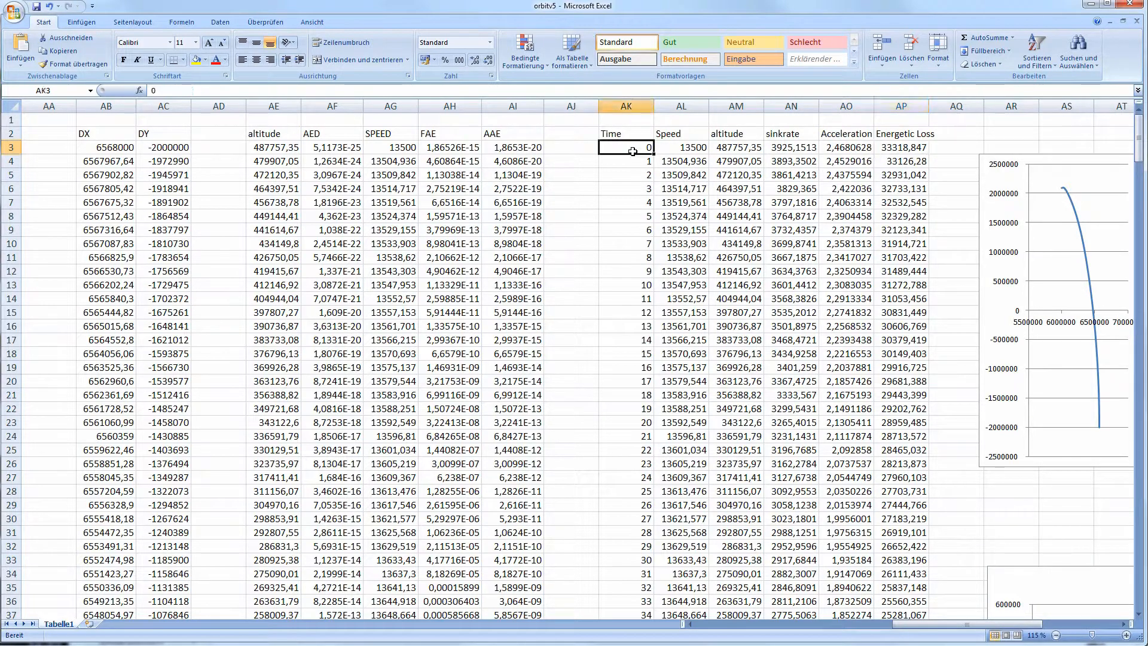
- Examine the formulas along row 5 cell by cell, from Energetic Loss in AP5 back to time in A5
left_click(893, 174)
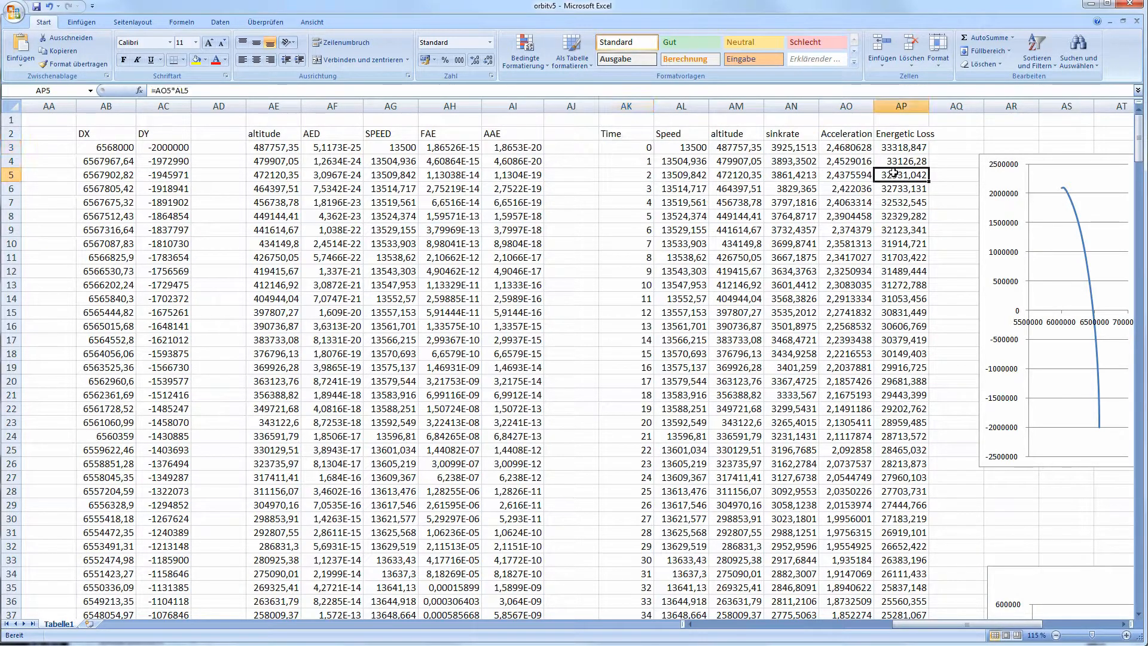
key("Left")
key("Left")
key("Left")
key("Left")
key("Left")
key("Left")
key("Left")
key("Left")
key("Left")
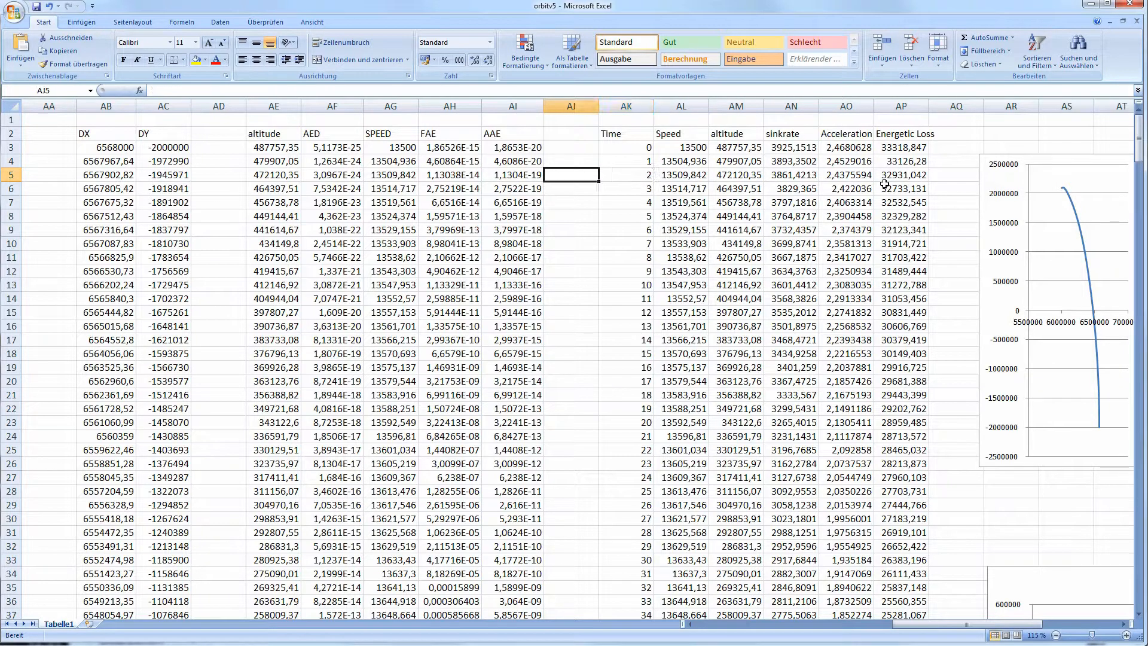
key("Left")
key("Left")
key("Left")
key("Left")
key("Left")
key("Left")
key("Left")
key("Left")
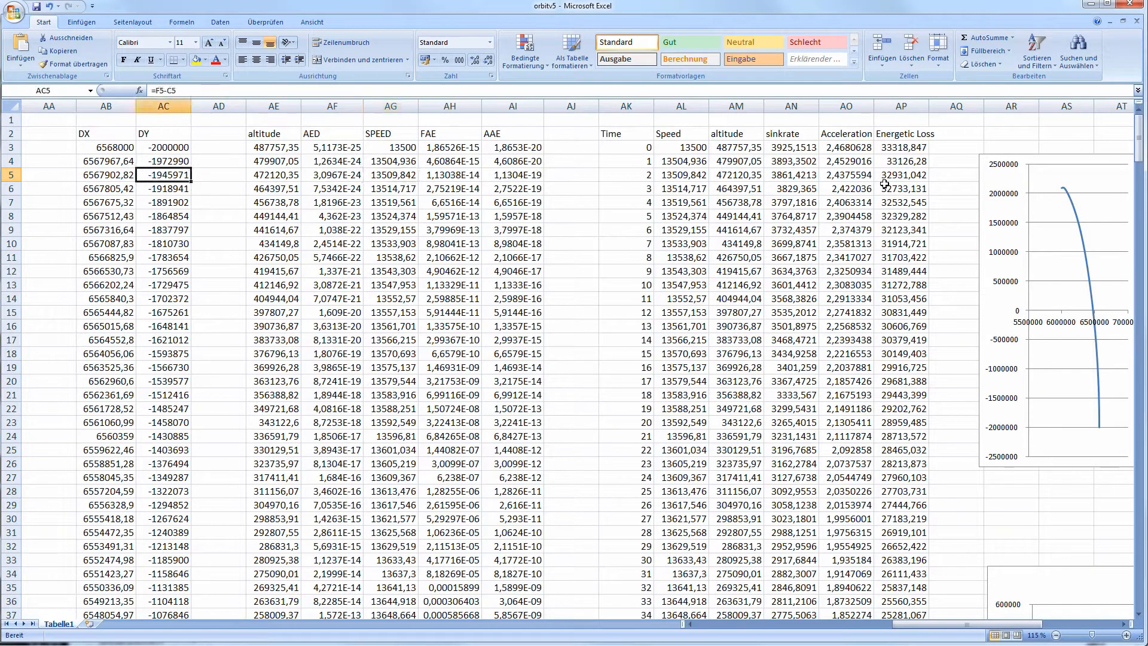
key("Left")
key("Left")
key("Left")
key("Left")
key("Left")
key("Left")
key("Left")
key("Left")
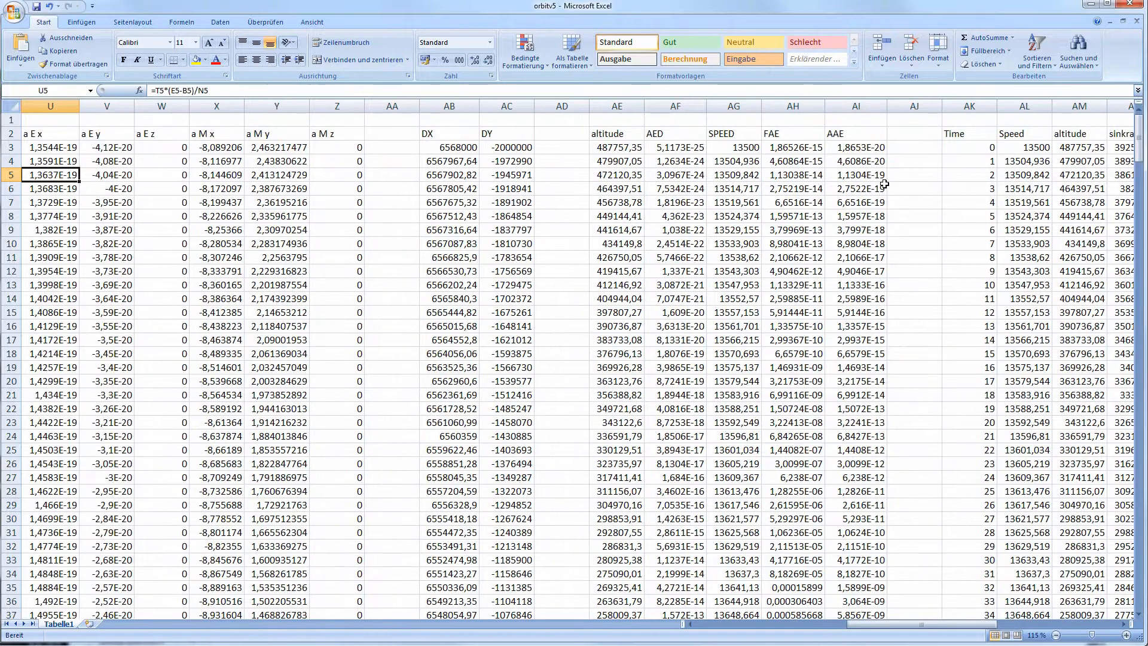
key("Left")
key("Left")
key("Left")
key("Left")
key("Left")
key("Left")
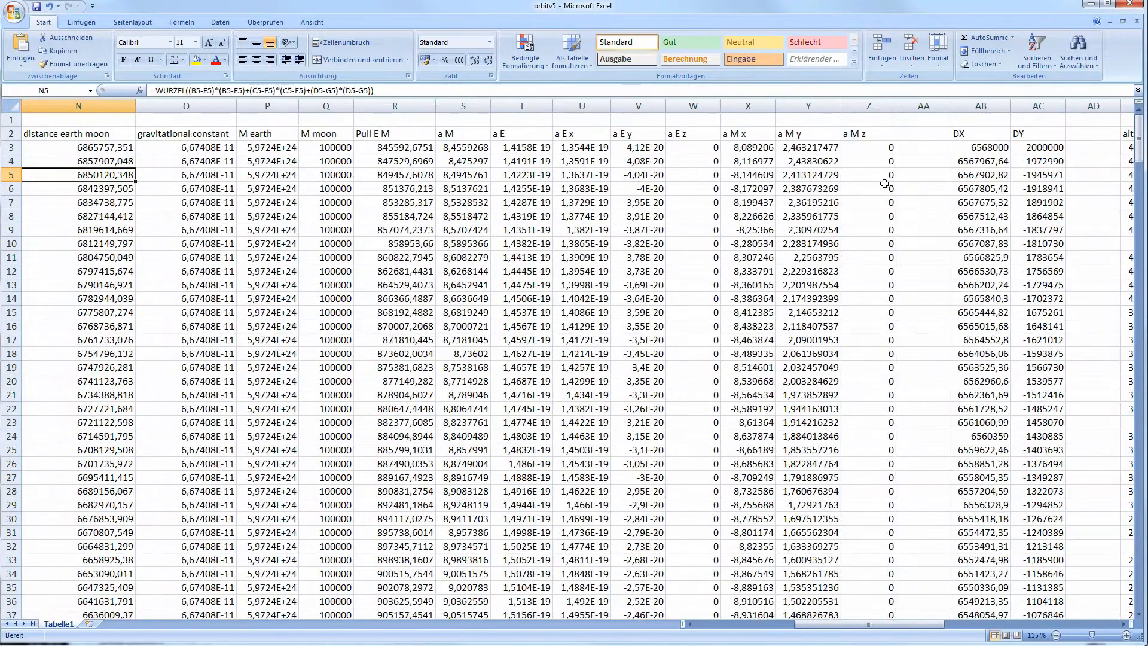
key("Left")
key("Left")
key("Left")
key("Left")
key("Left")
key("Left")
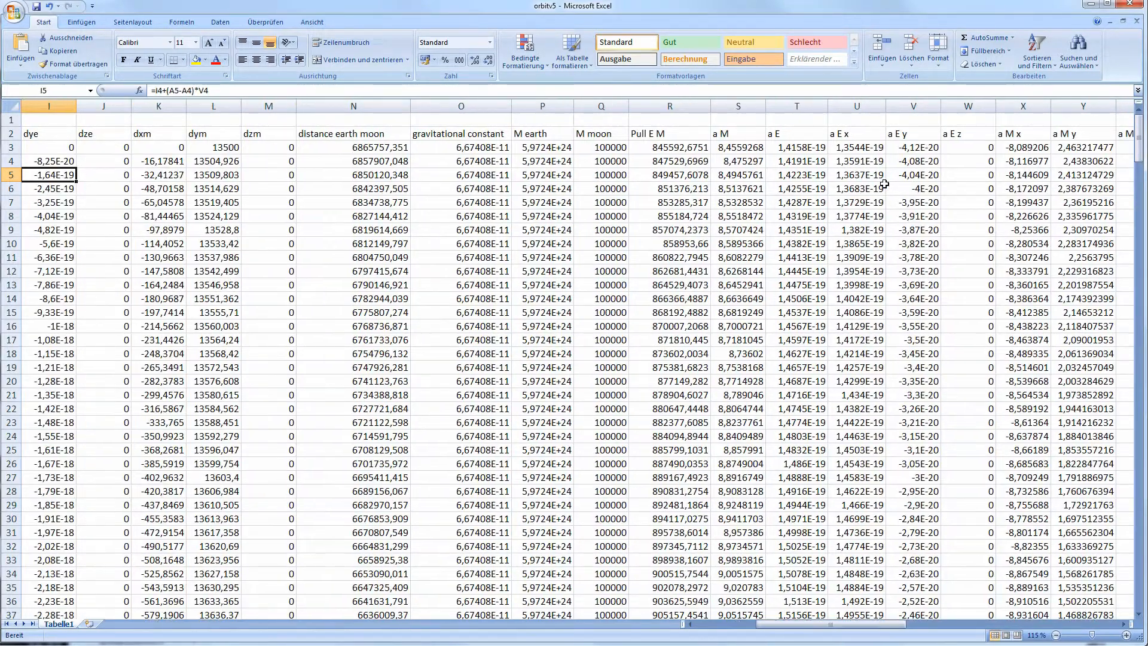
key("Left")
key("Left")
key("Left")
key("Left")
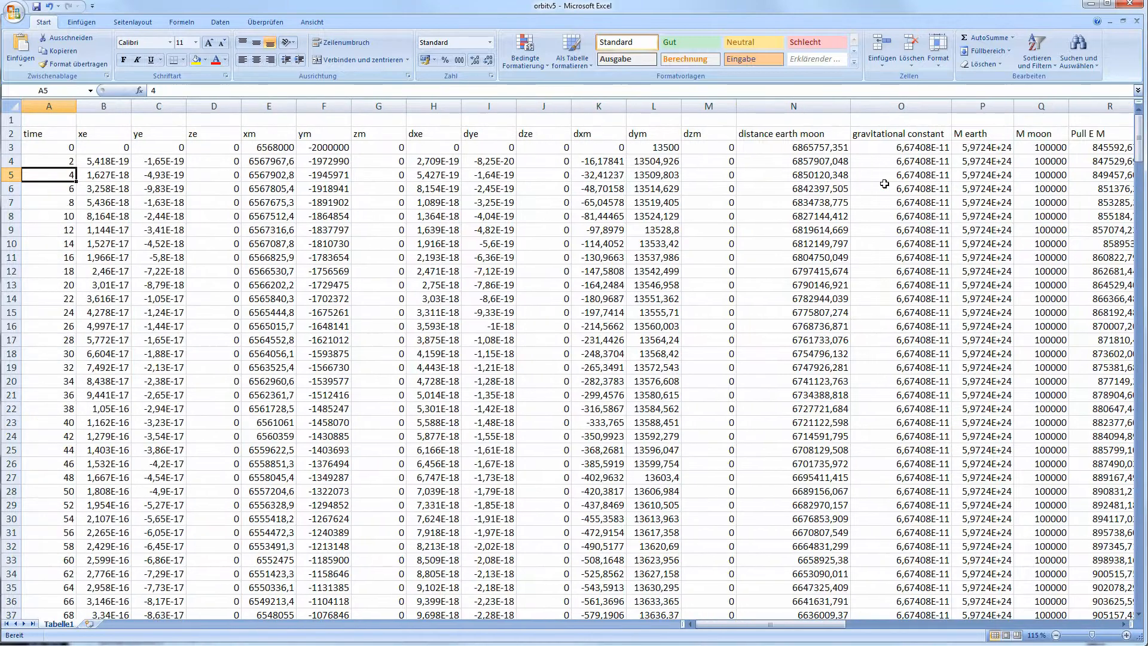
- Examine the position and velocity formulas along row 5, from xe in B5 to dym in L5
key("Right")
key("Right")
key("Right")
key("Right")
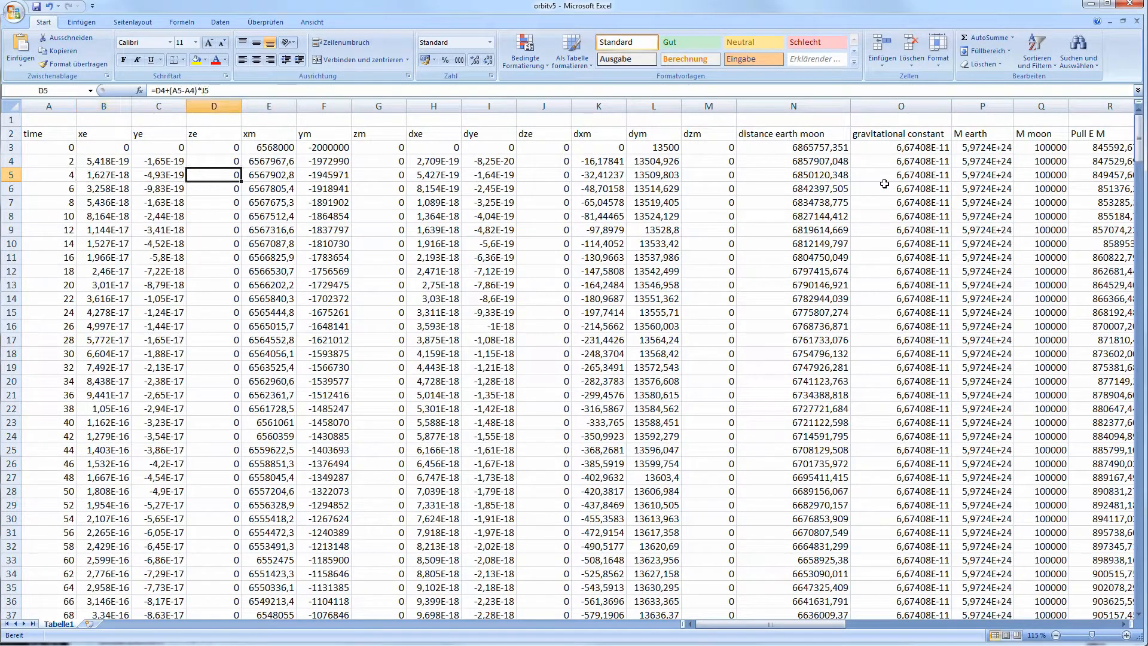
key("Right")
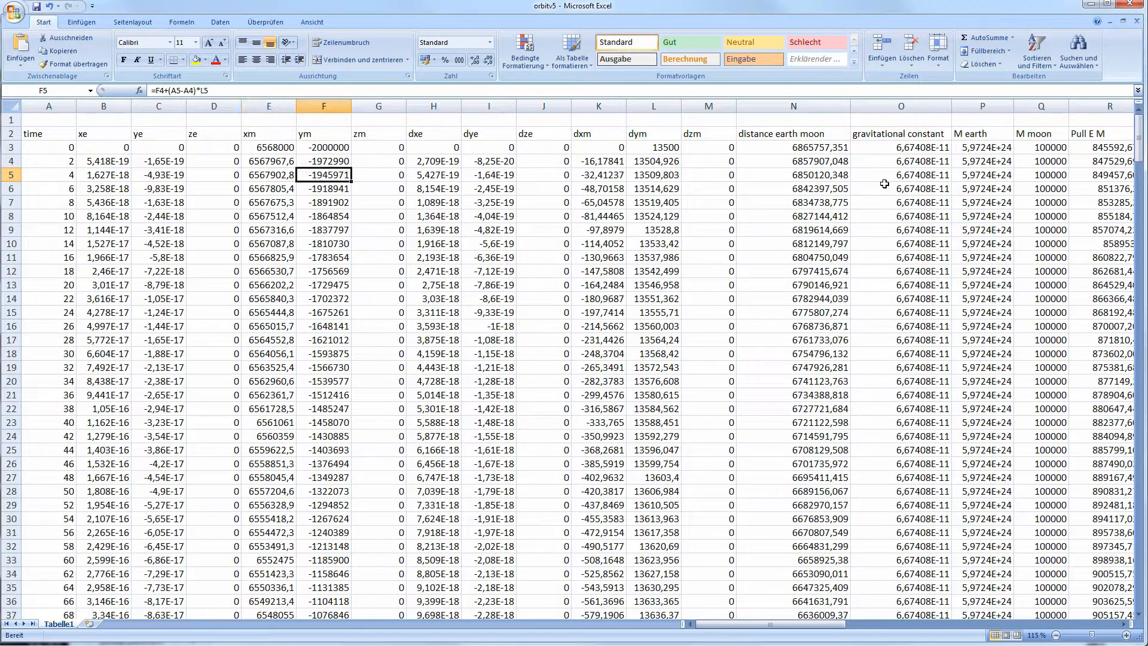
key("Right")
key("Right")
key("Right")
key("Right")
key("Right")
key("Right")
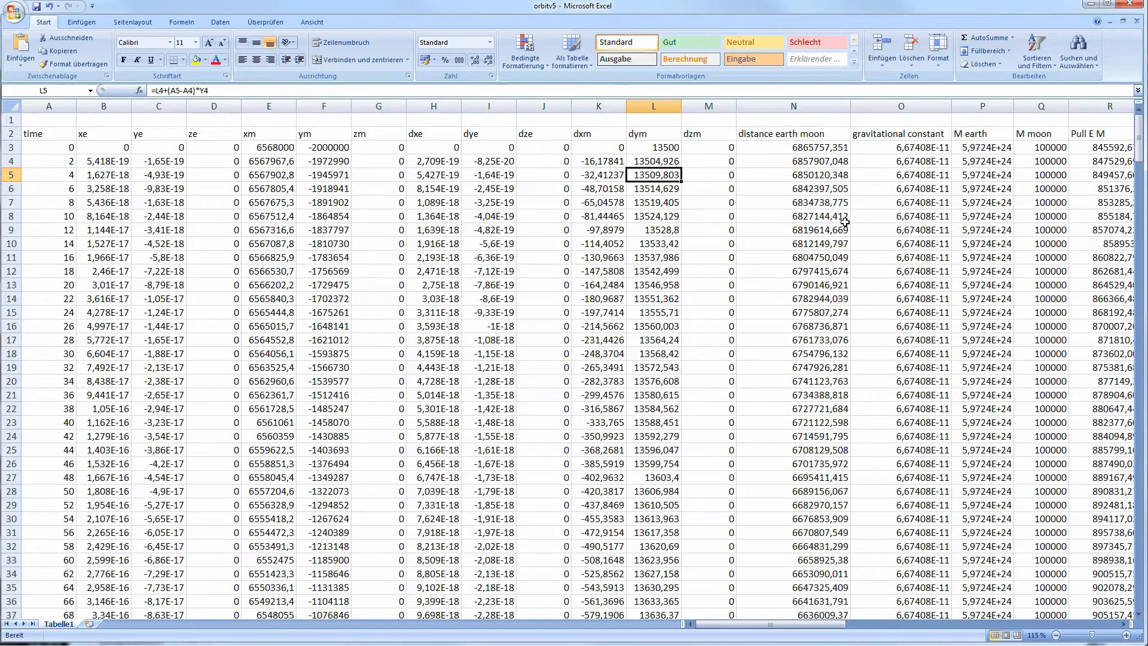
- View the whole sheet with its charts in overview, and inspect the sinkrate formula in the last data row, AN372
scroll(847, 213, "down", 4, "ctrl")
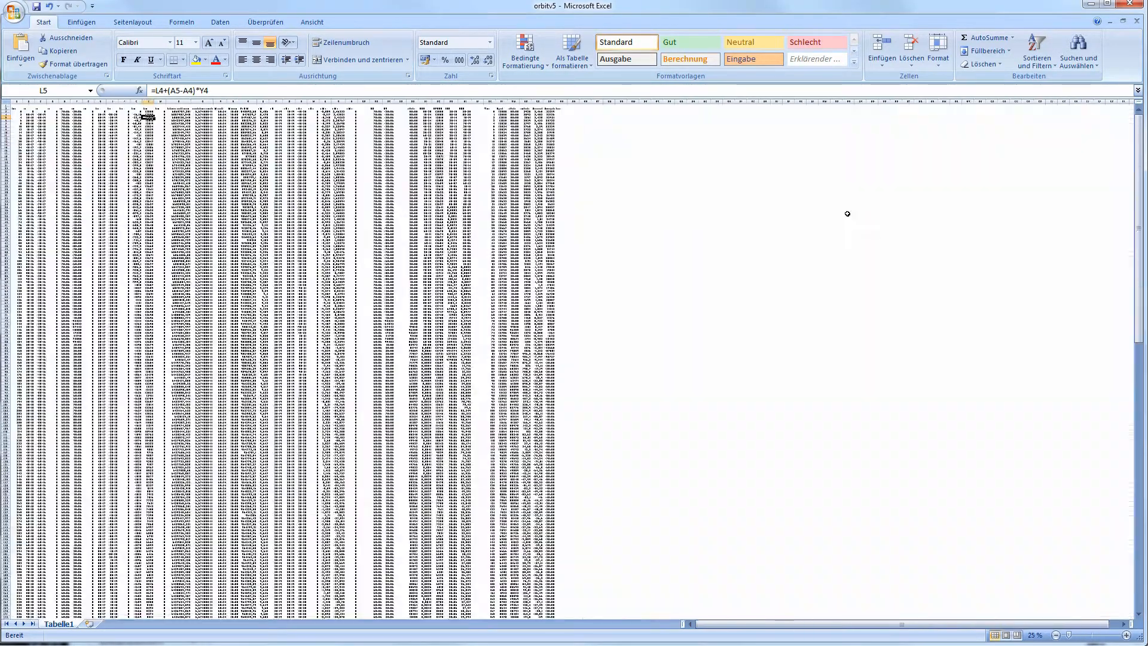
scroll(849, 239, "down", 1, "ctrl")
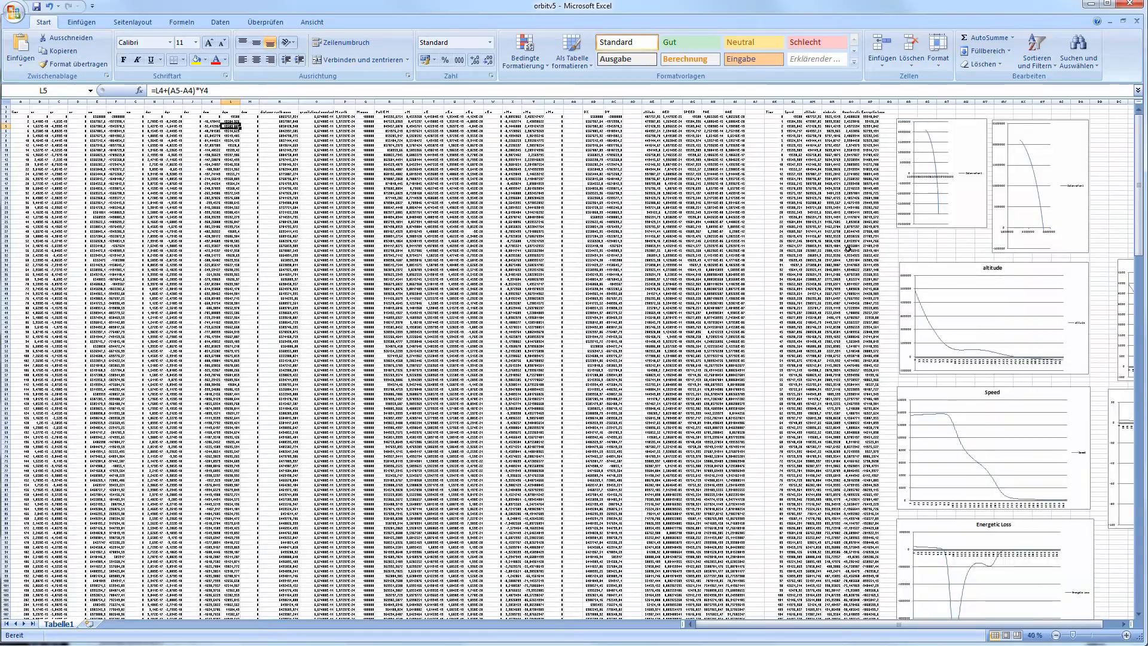
scroll(848, 247, "down", 20)
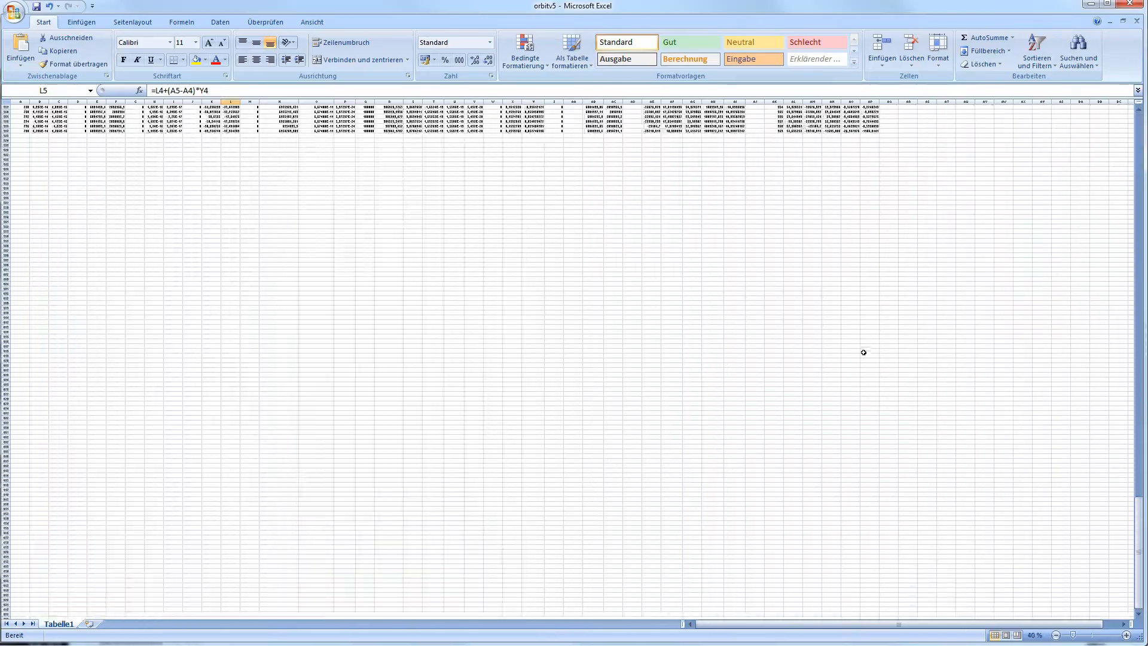
scroll(863, 352, "up", 17)
left_click(844, 363)
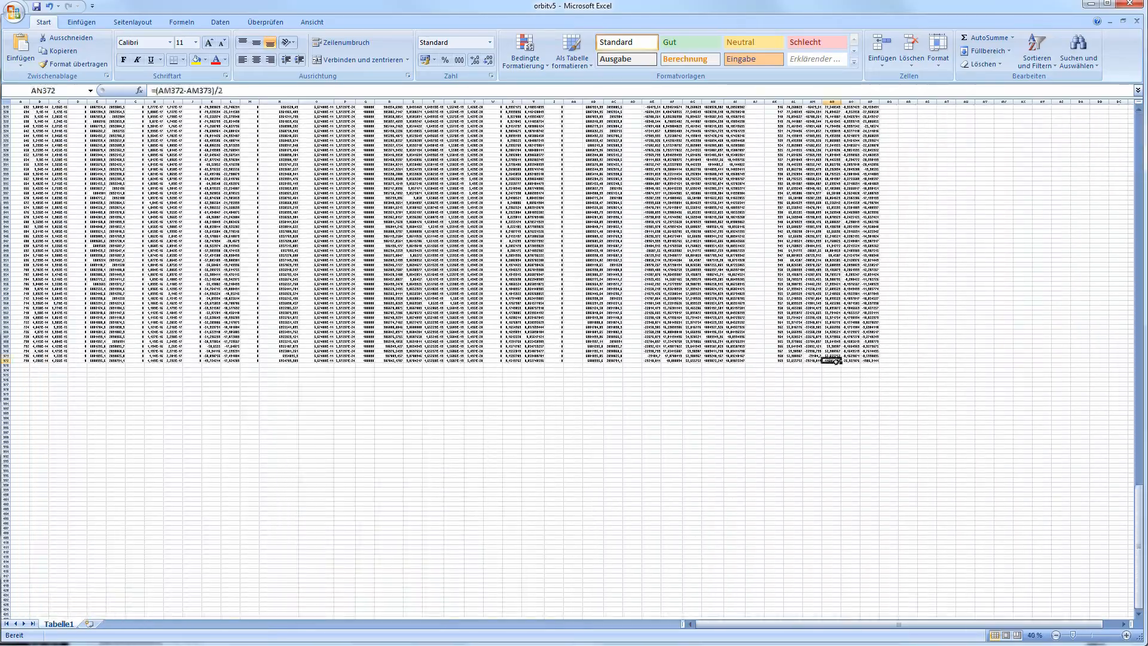
scroll(844, 407, "up", 2, "ctrl")
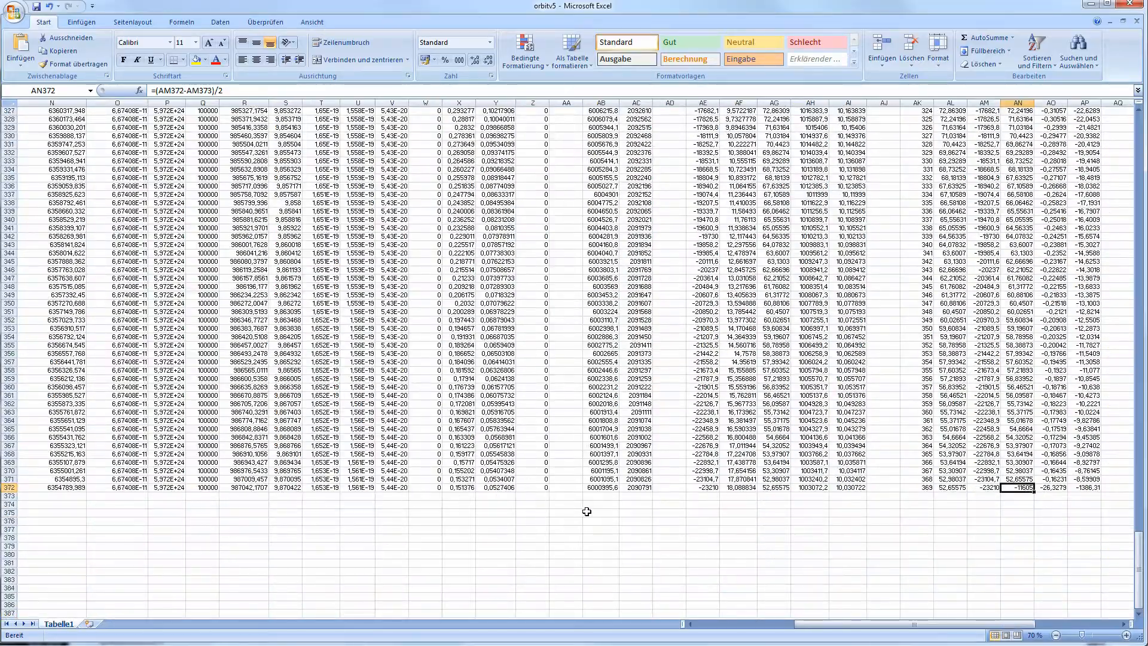
- Return to the top of the table, bring the charts beside it into view, and check the Energetic Loss formula in AP4
scroll(587, 511, "up", 20)
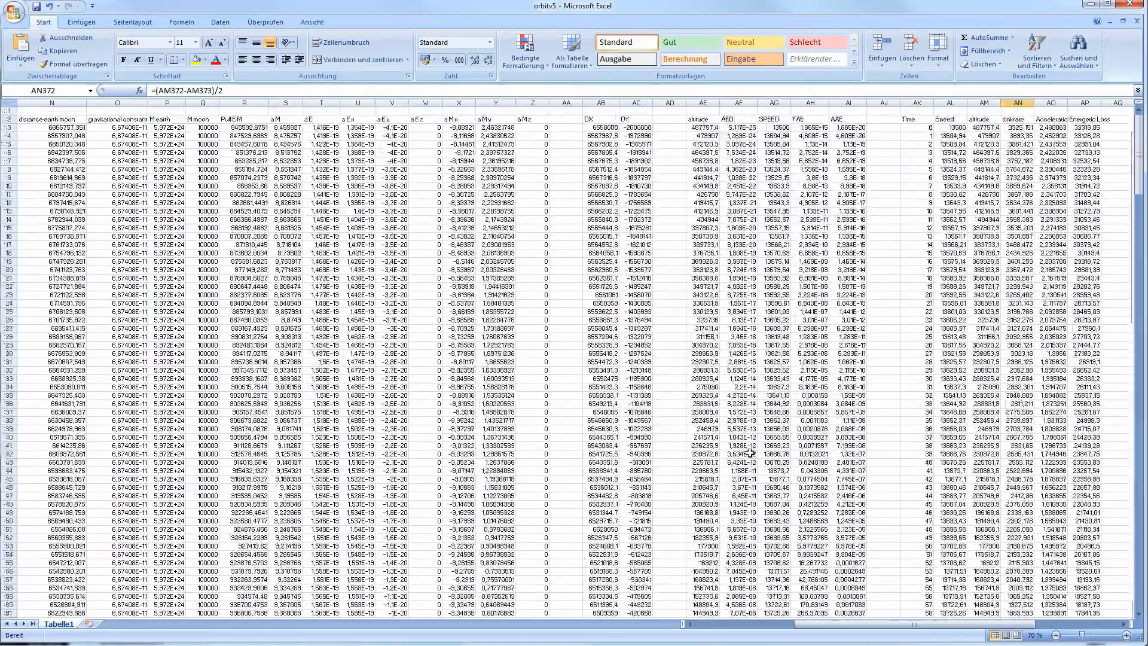
scroll(760, 371, "down", 10)
scroll(778, 394, "up", 10)
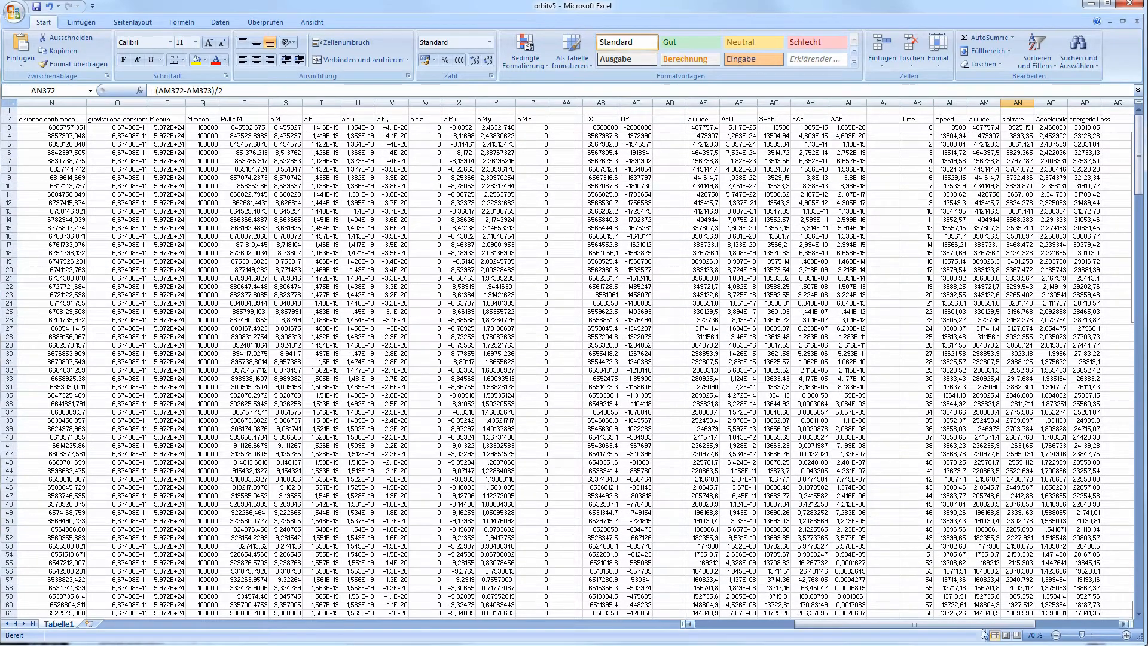
left_click_drag(984, 627, 1039, 635)
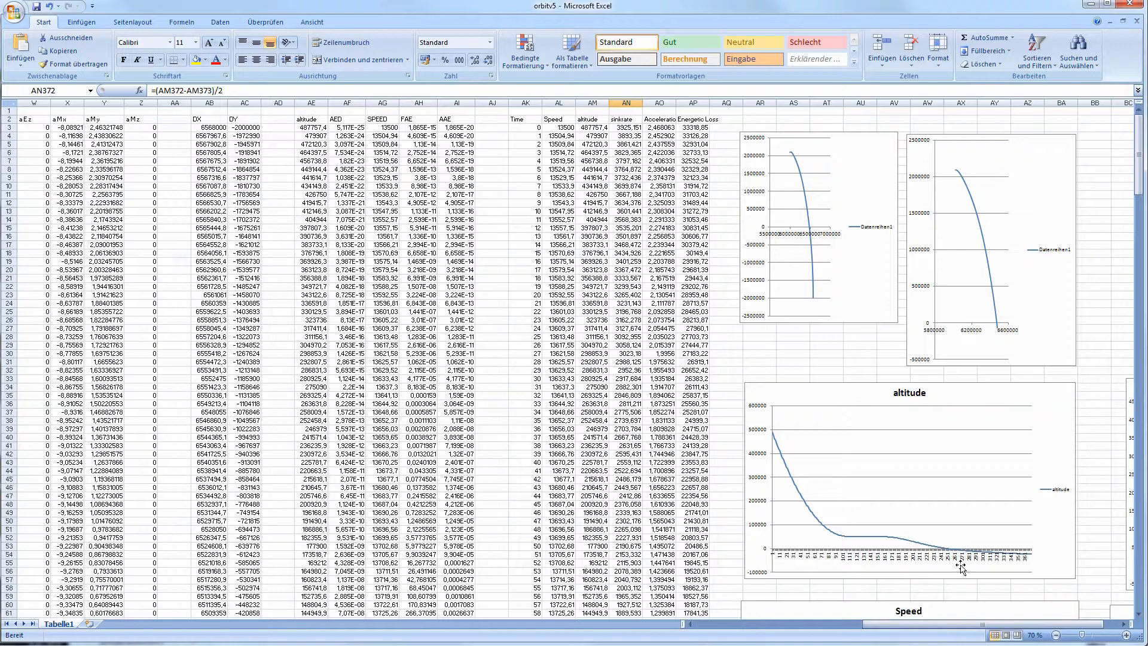
left_click(689, 135)
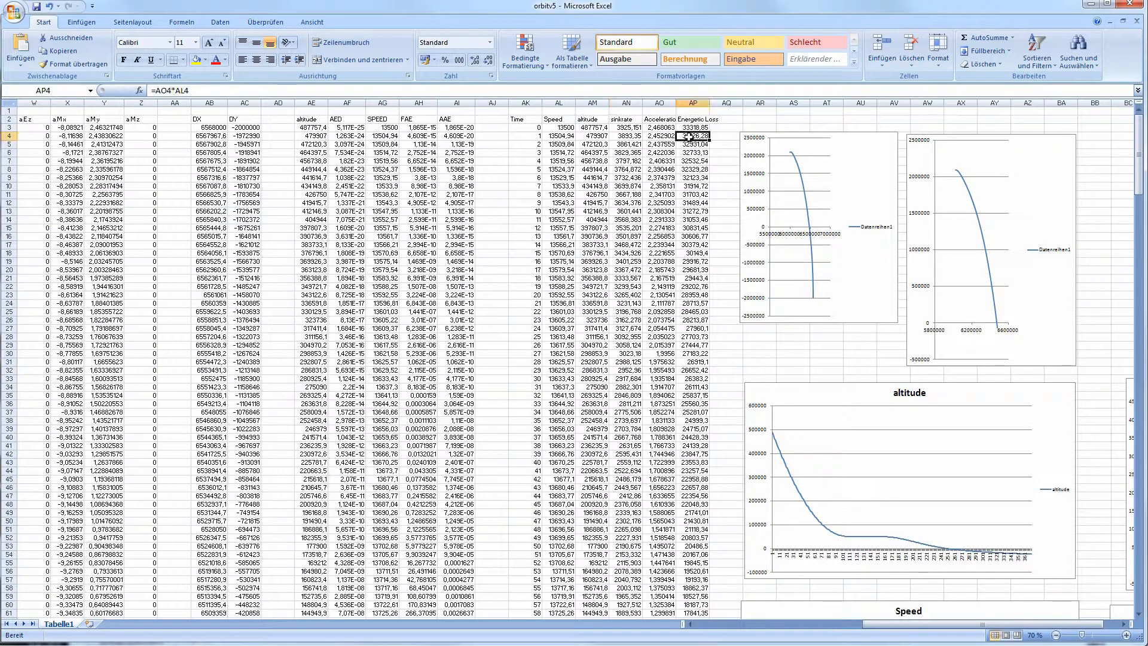
left_click(729, 287)
left_click(850, 354)
- Enlarge the sheet view and bring the two trajectory charts beside the Energetic Loss column into view
scroll(855, 359, "down", 2)
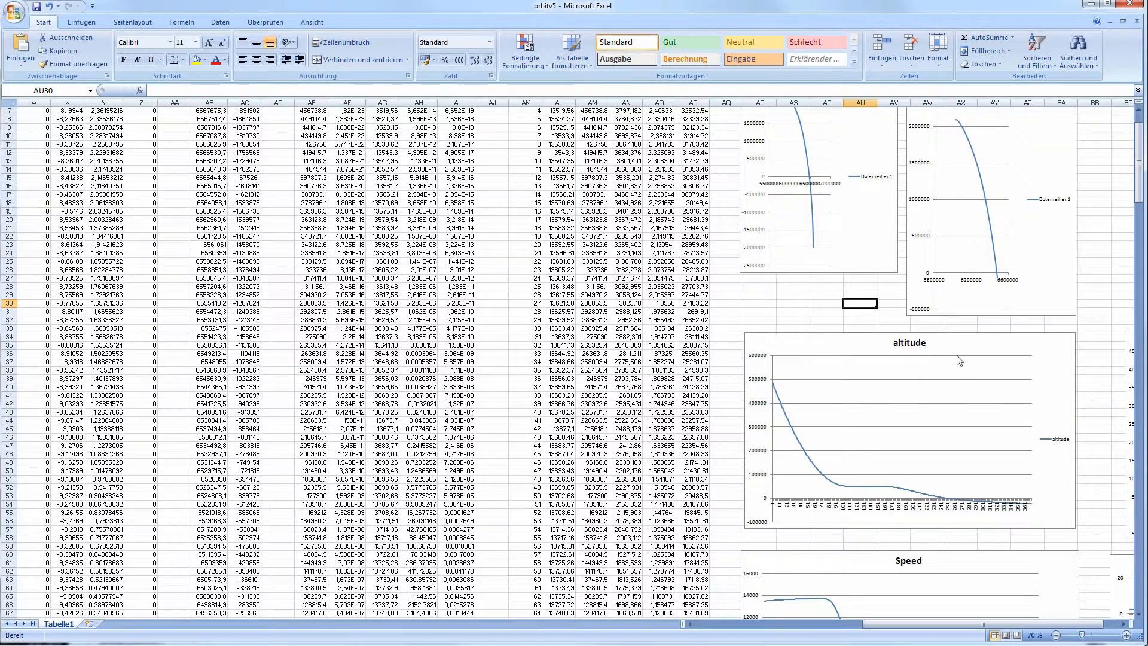
scroll(831, 266, "up", 2)
scroll(656, 281, "up", 1, "ctrl")
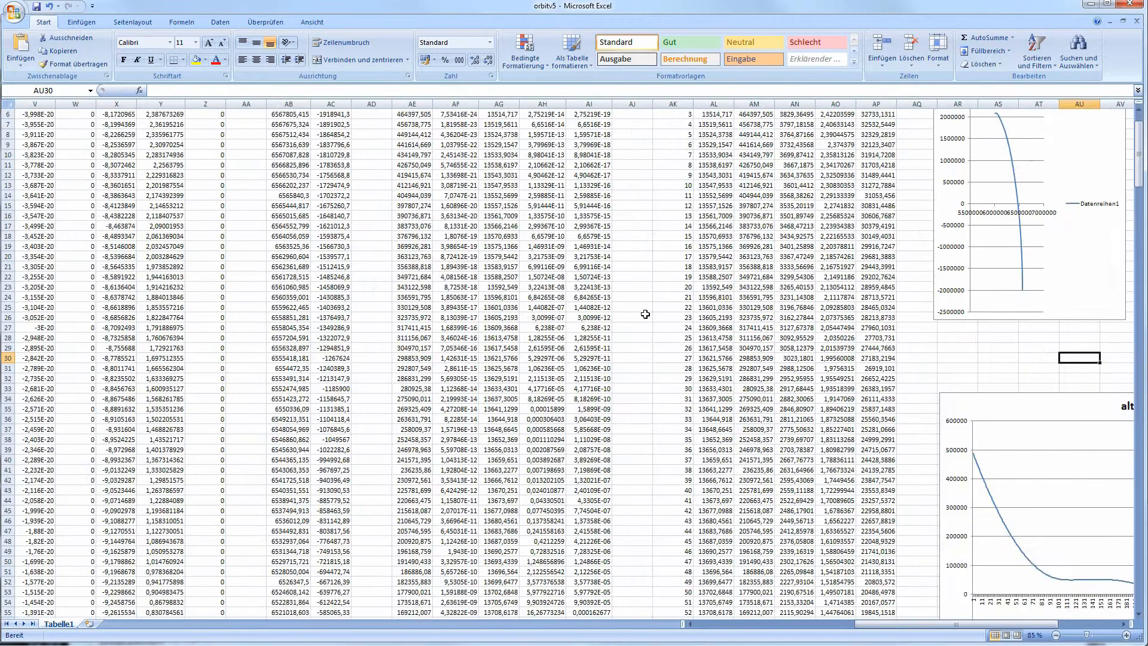
scroll(868, 451, "right", 3)
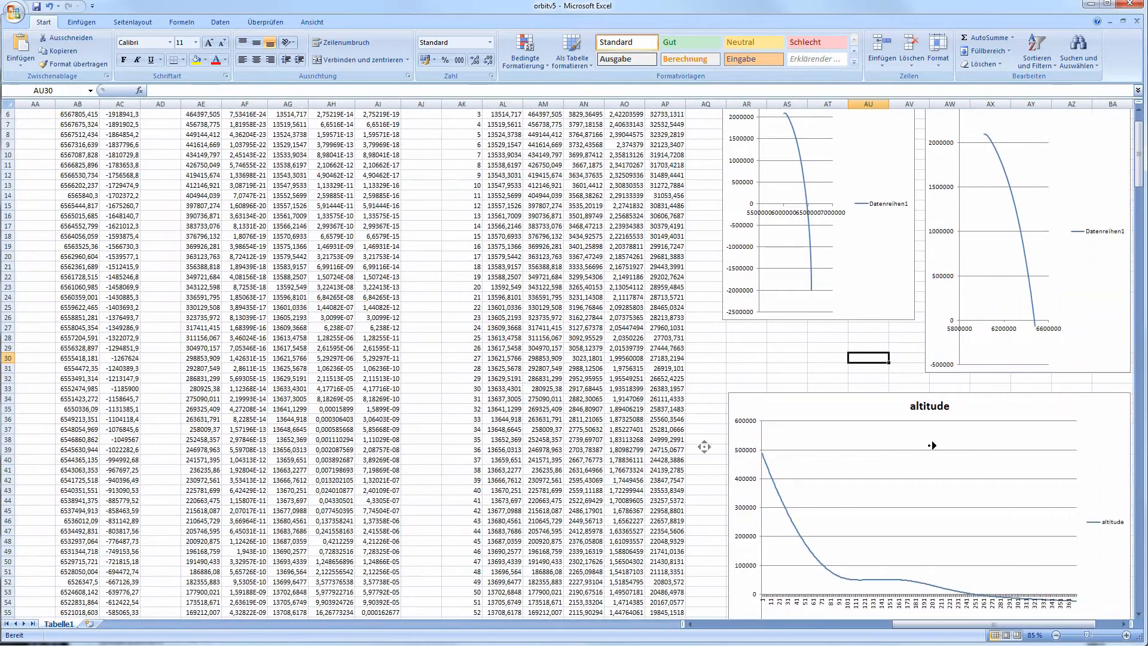
scroll(1097, 352, "right", 1)
scroll(1097, 352, "up", 2, "ctrl")
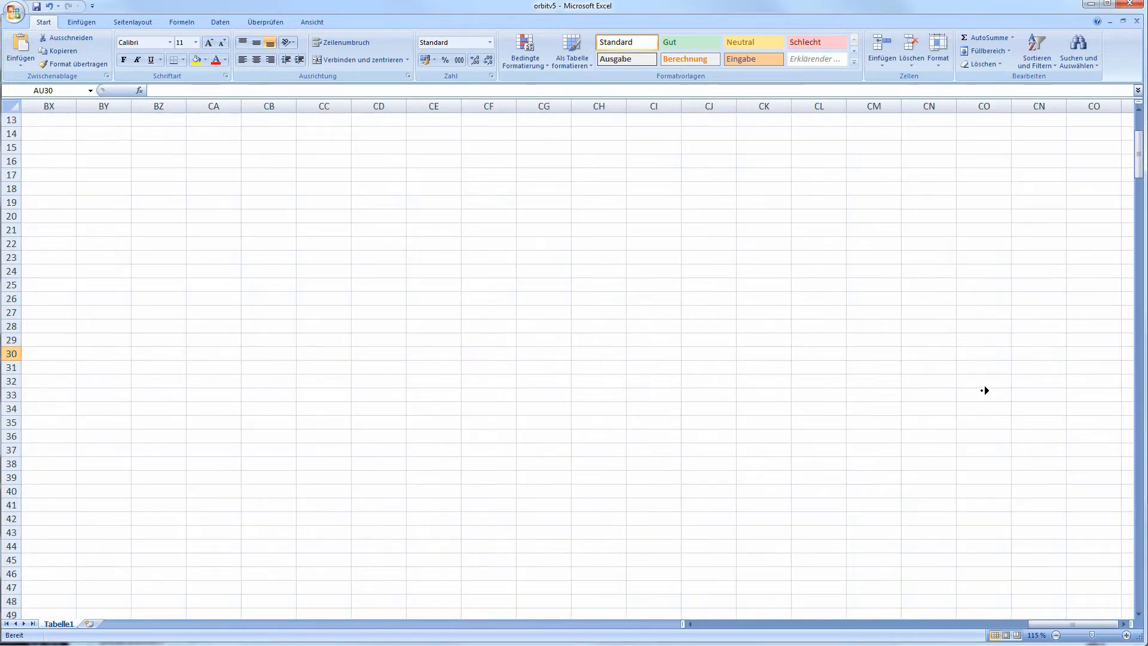
middle_click(677, 393)
left_click(512, 392)
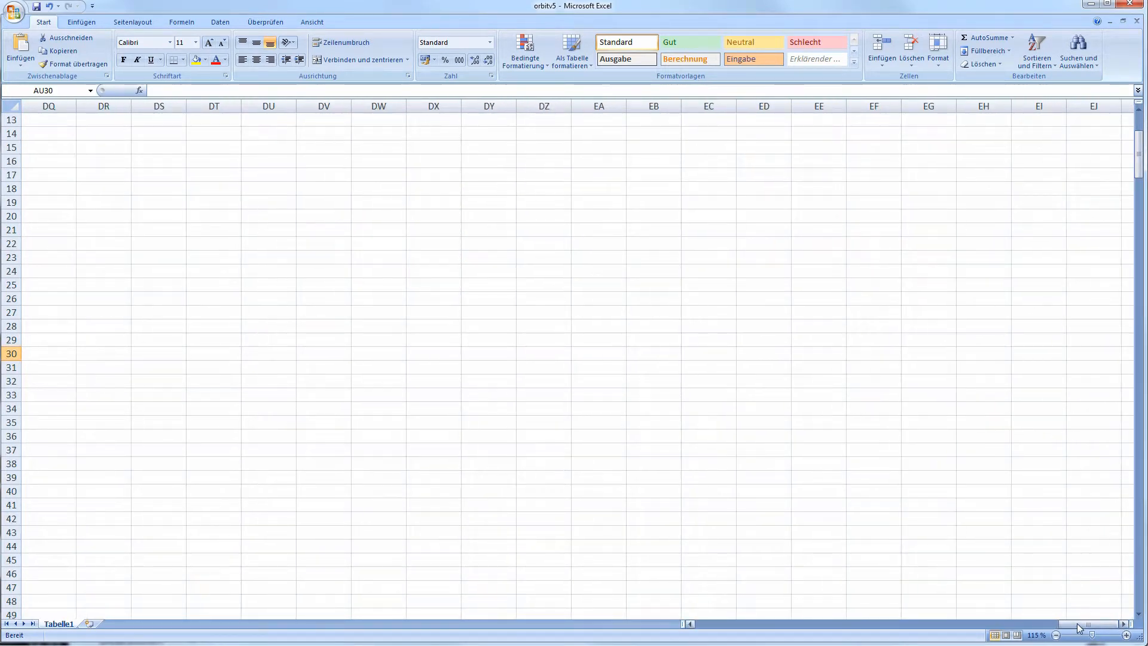
mouse_move(1086, 624)
left_mouse_down()
mouse_move(962, 637)
mouse_move(825, 629)
left_mouse_up()
scroll(839, 515, "up", 4)
left_click(918, 262)
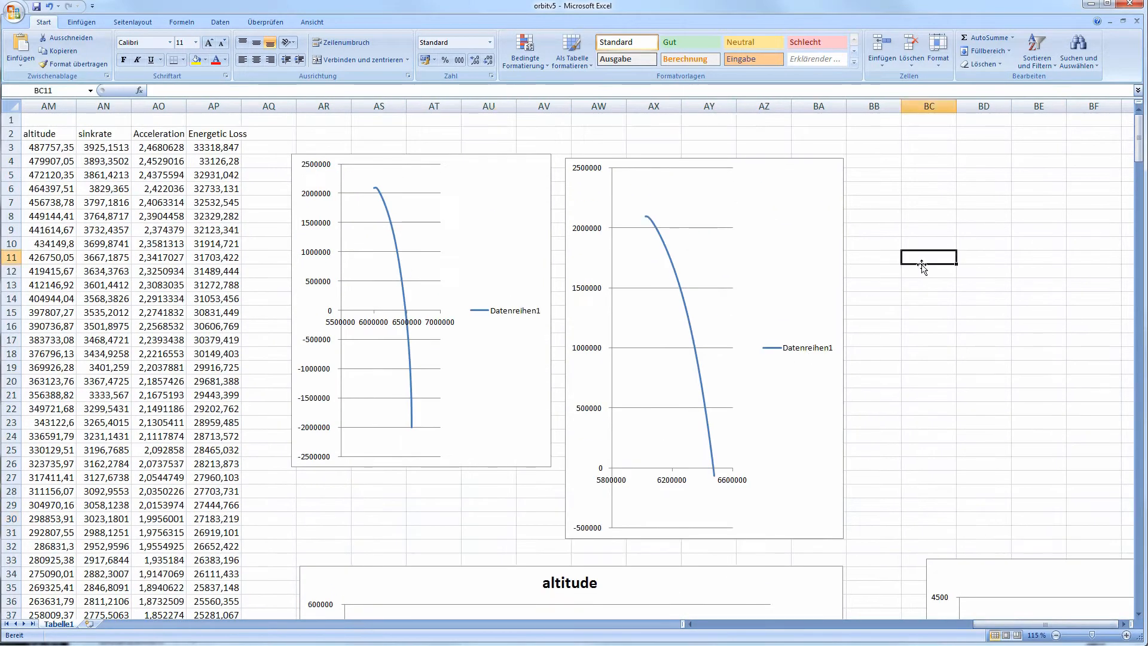
- Examine the two trajectory charts above the altitude chart, selecting each to point it out
left_click(791, 319)
left_click(433, 429)
left_click(504, 438)
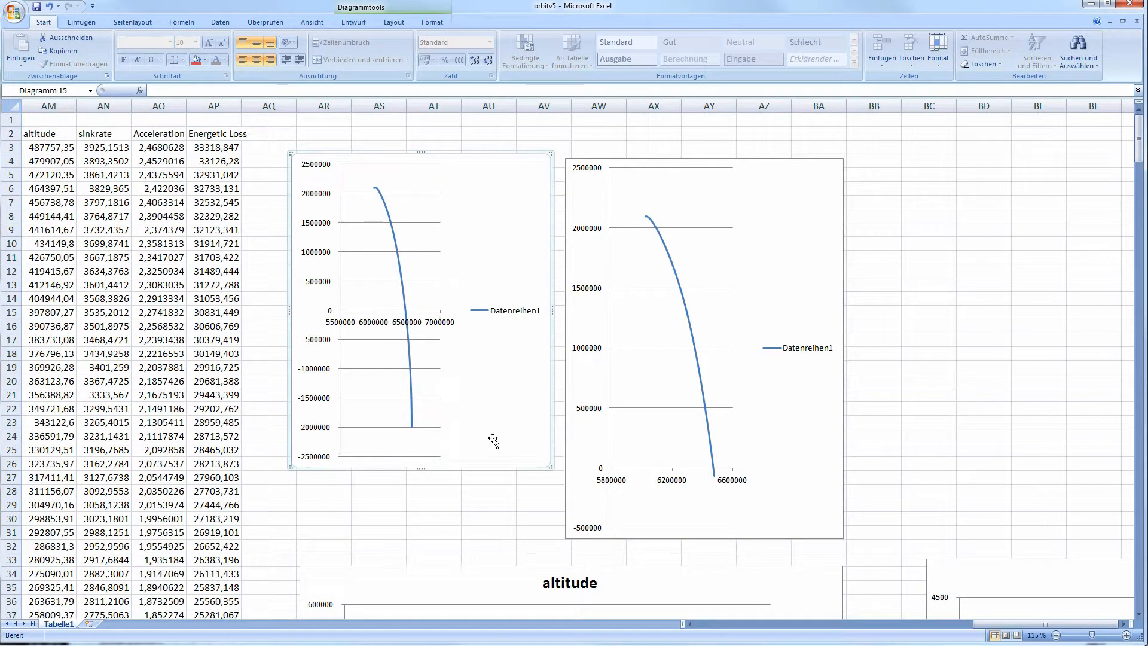
left_click(837, 394)
left_click(927, 382)
left_click(513, 338)
scroll(478, 332, "down", 3)
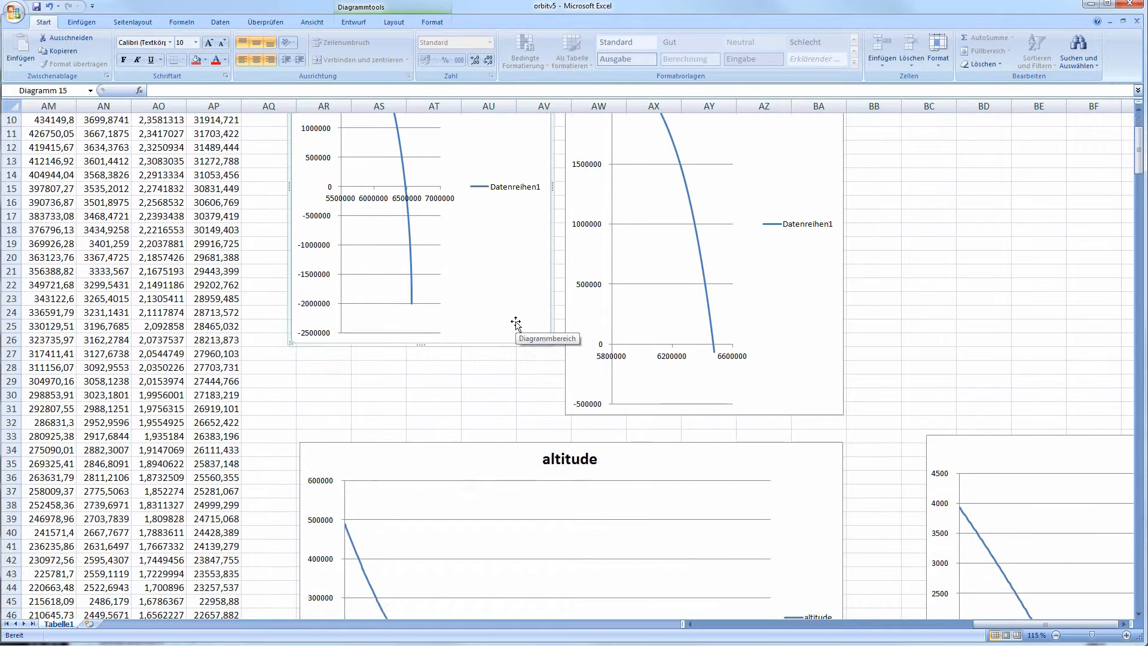
scroll(488, 335, "up", 3)
- Examine the altitude chart's curve over the full time range at an enlarged view
scroll(492, 367, "down", 7)
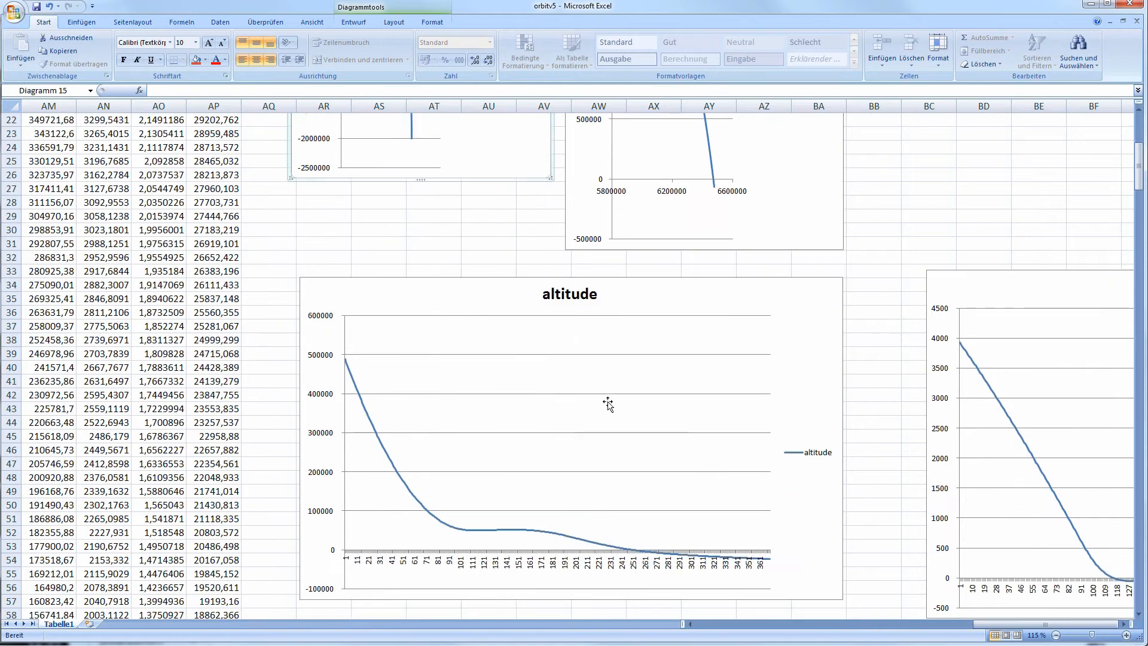
left_click(811, 317)
left_click(872, 285)
left_click(764, 367)
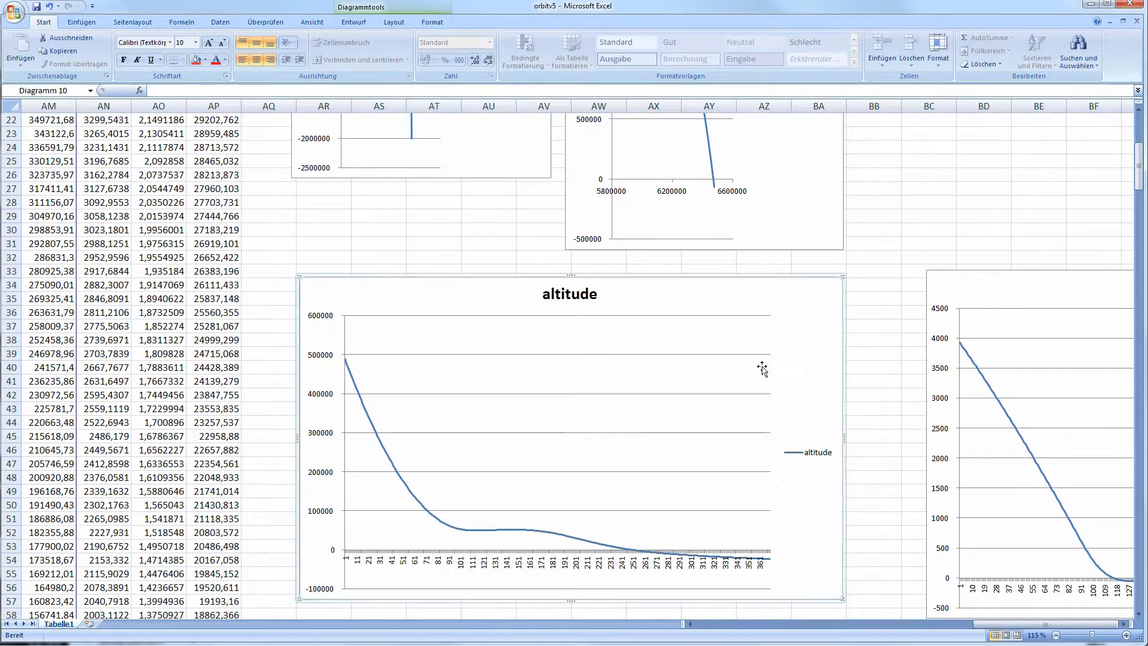
scroll(837, 407, "down", 1)
left_click(874, 397)
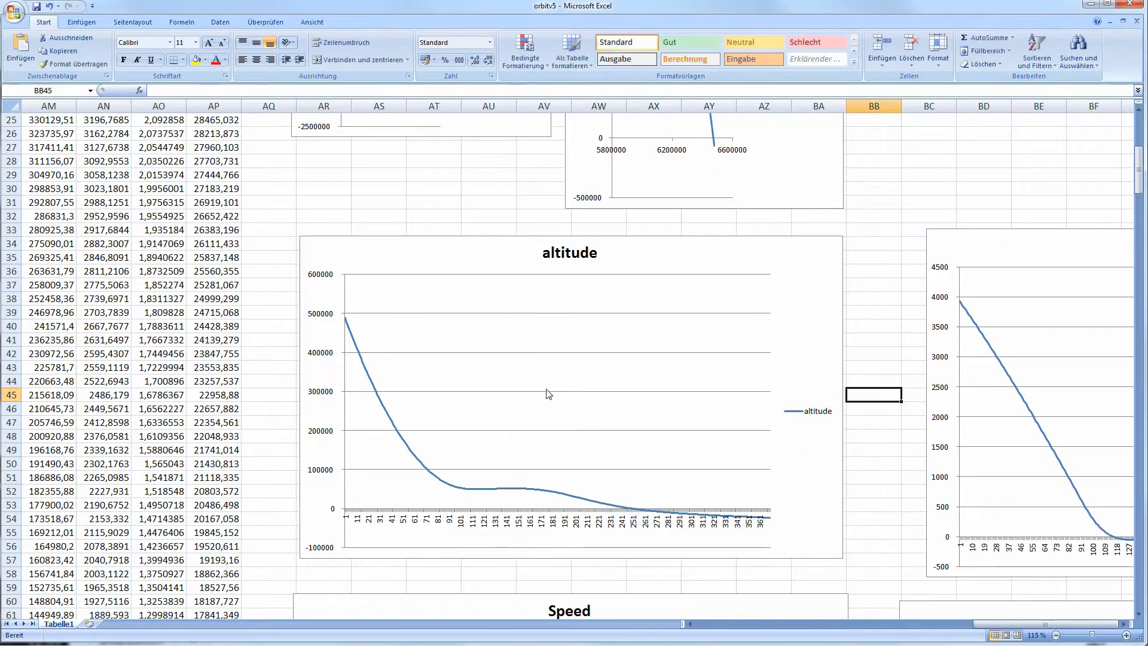
scroll(518, 390, "up", 1)
scroll(475, 327, "down", 1)
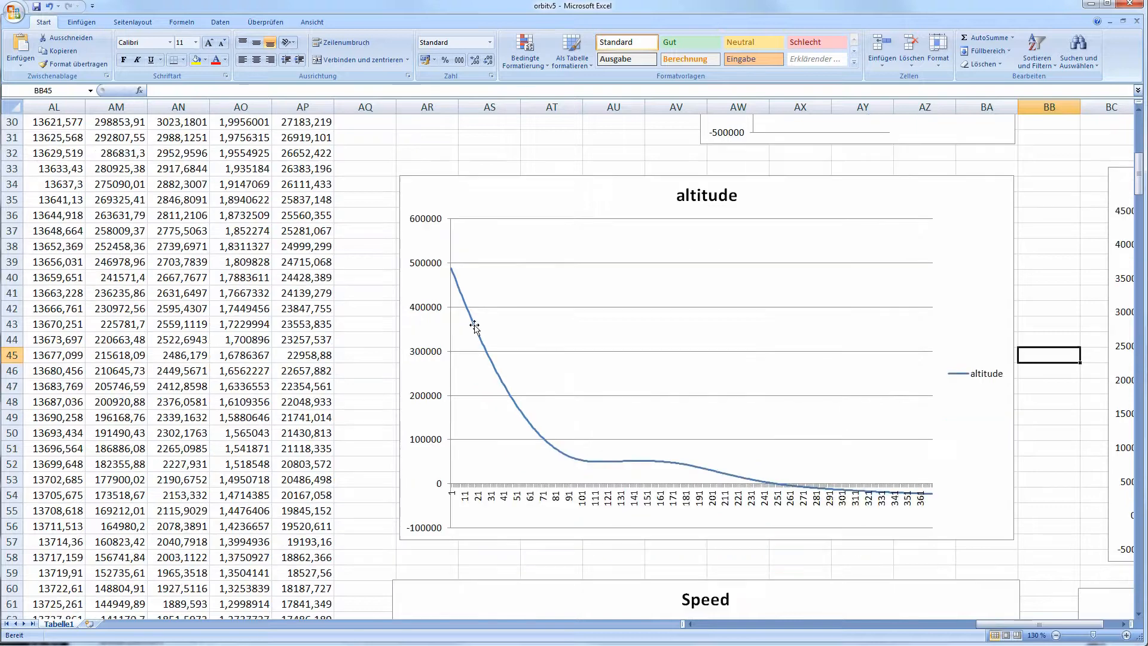
- Examine the Speed chart and select its curve to inspect the data series reference
scroll(525, 343, "down", 1)
scroll(525, 343, "down", 8)
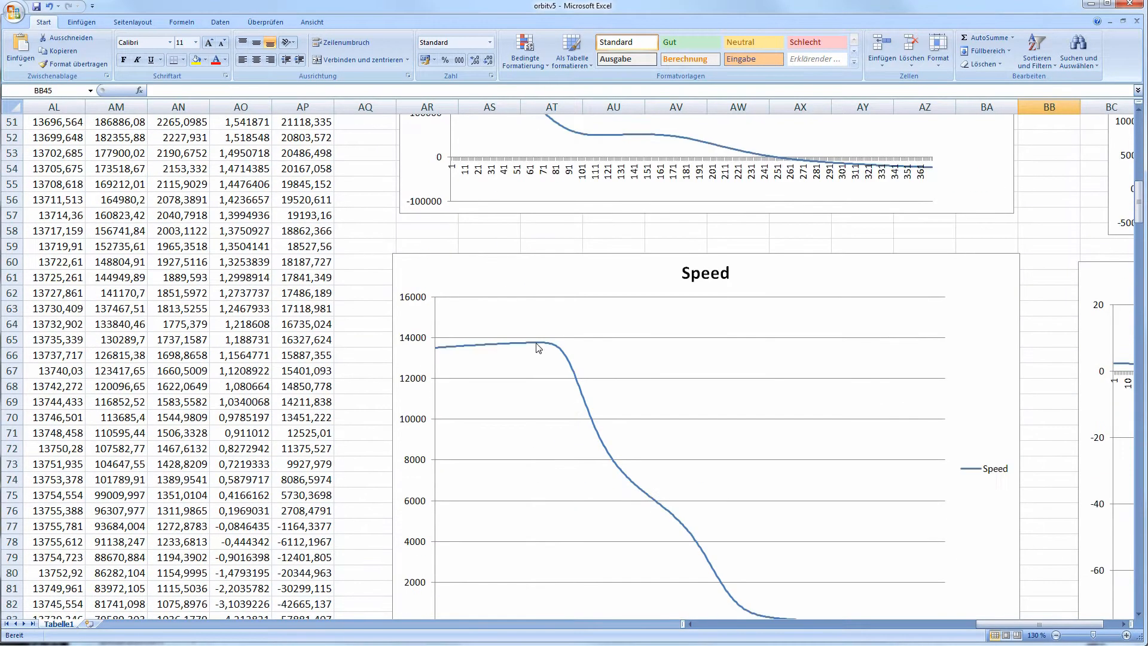
scroll(533, 371, "down", 1)
scroll(513, 276, "up", 1)
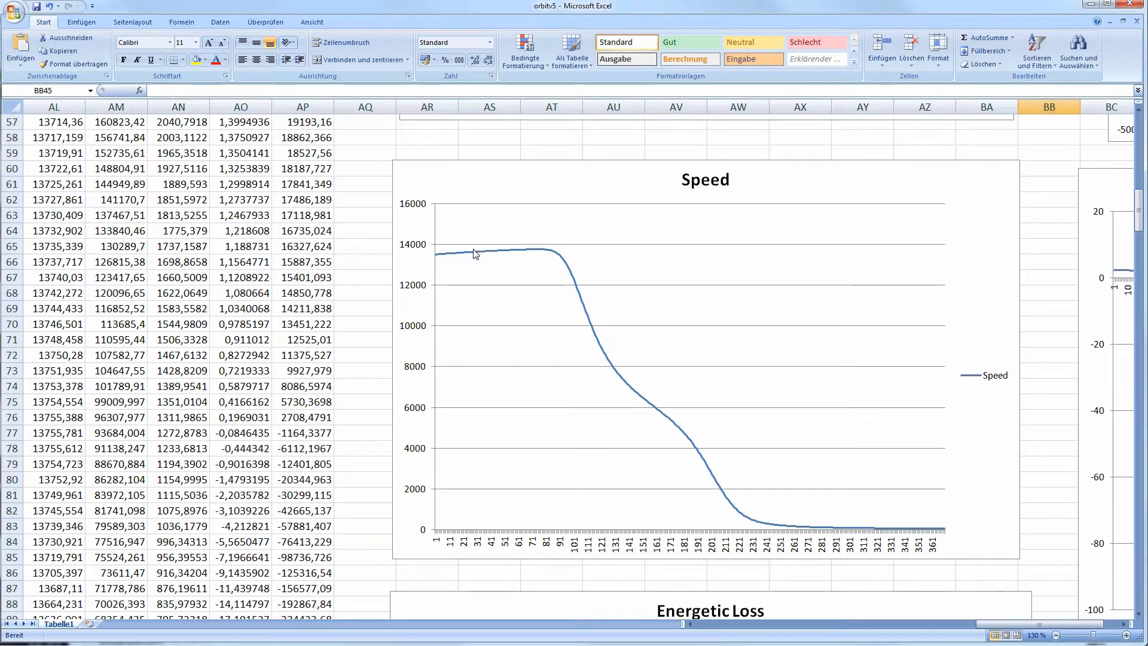
left_click(451, 254)
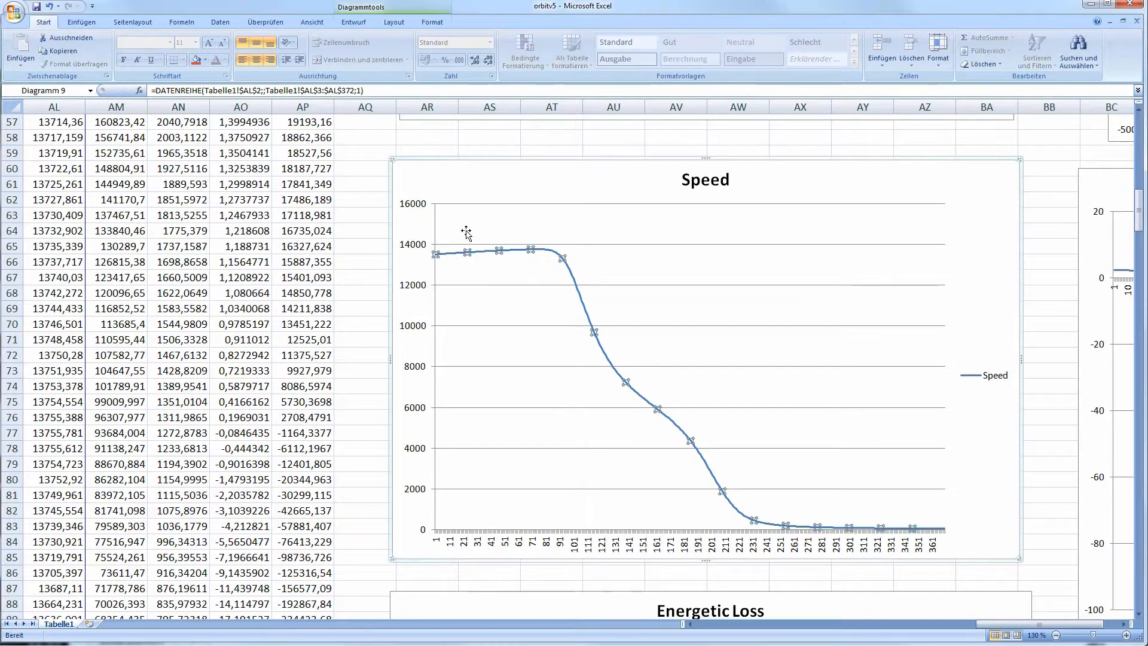
left_click(465, 233)
left_click(430, 184)
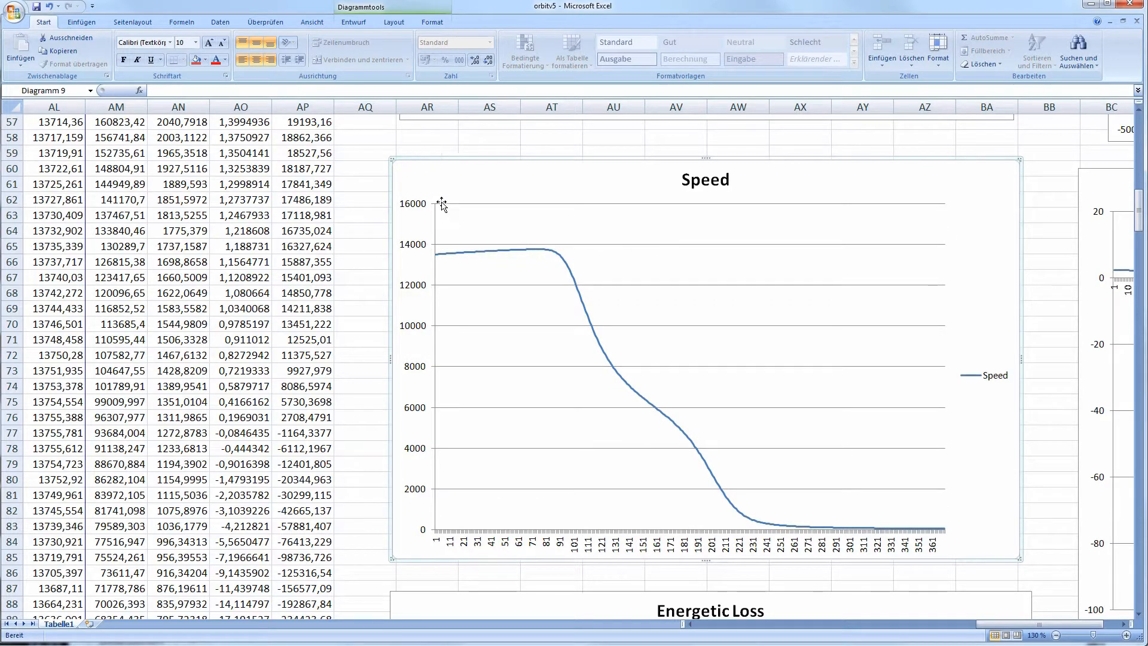
left_click(446, 256)
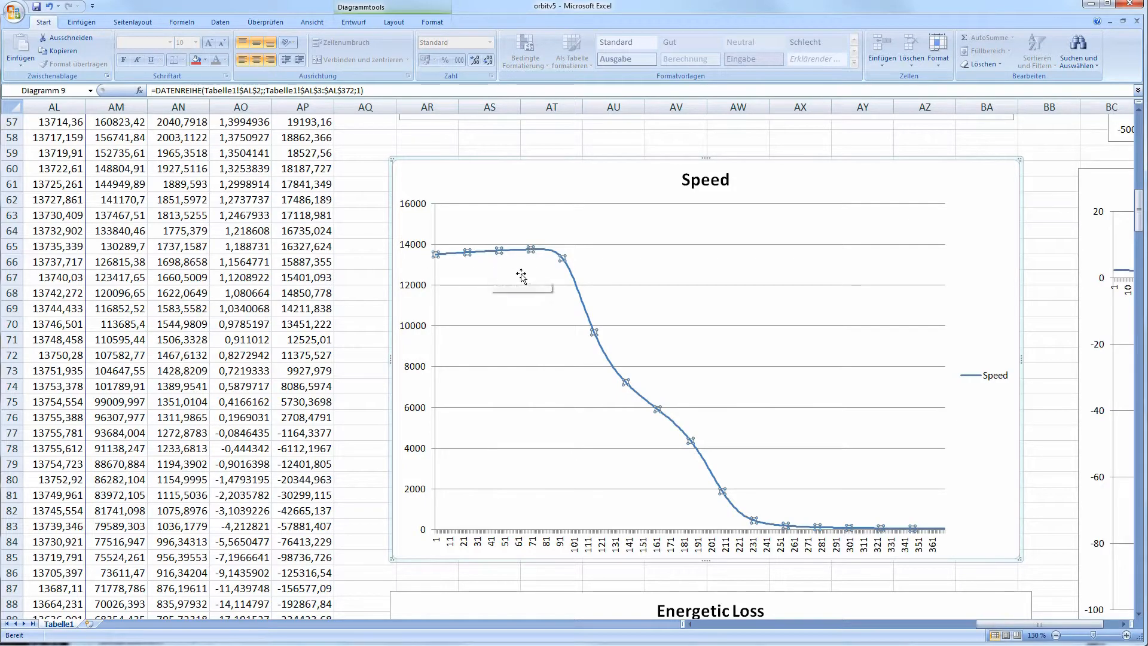
- Compare the initial part of the altitude curve with the same period on the Speed chart
scroll(527, 271, "up", 8)
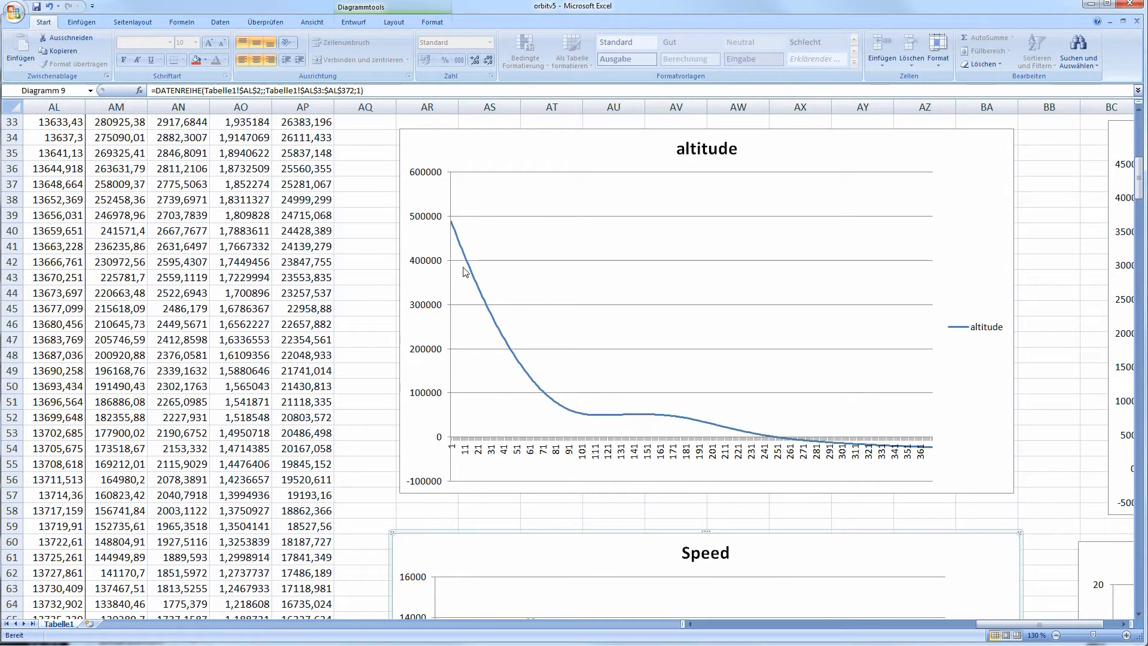
scroll(476, 254, "down", 3)
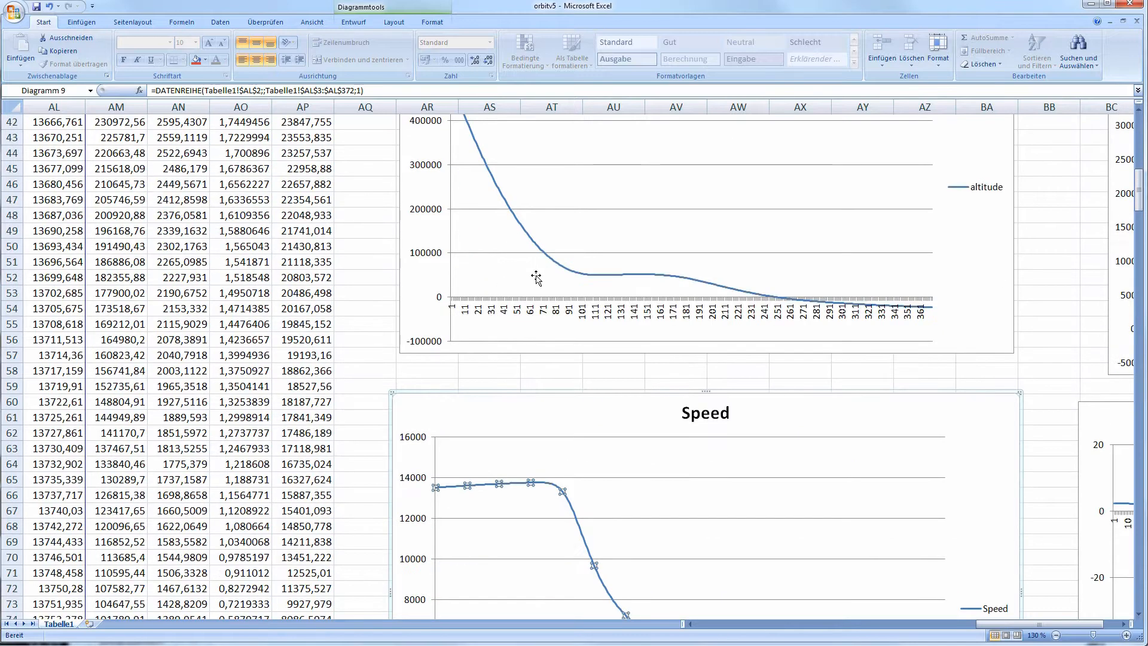
scroll(535, 275, "down", 5)
scroll(560, 336, "down", 3)
scroll(560, 336, "up", 3)
scroll(560, 336, "up", 2)
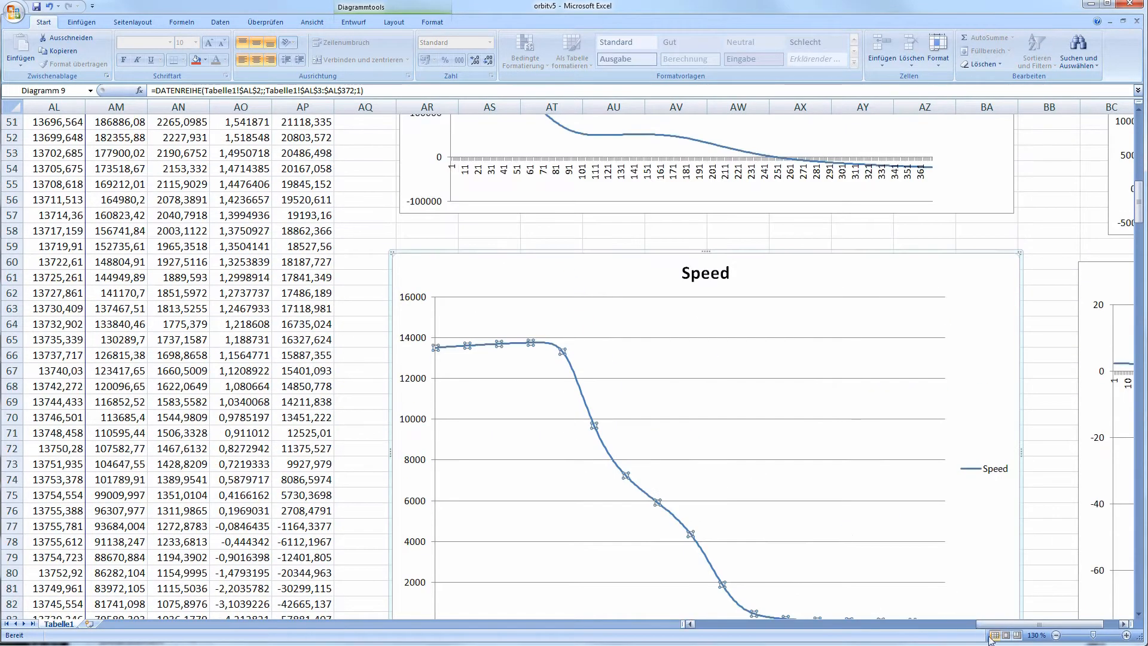
- View the Acceleration chart beside the Speed chart, and examine the sinkrate chart above it
mouse_move(996, 622)
left_mouse_down()
mouse_move(1073, 622)
mouse_move(1045, 622)
left_mouse_up()
middle_click(905, 478)
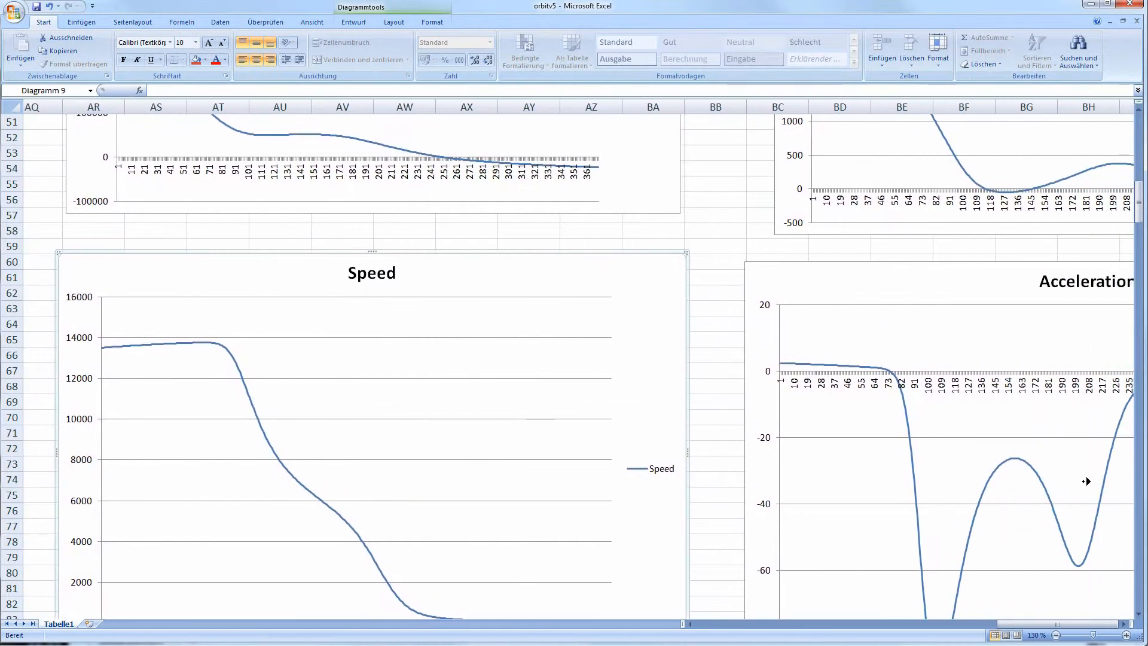
middle_click(1102, 481)
scroll(1021, 482, "up", 7)
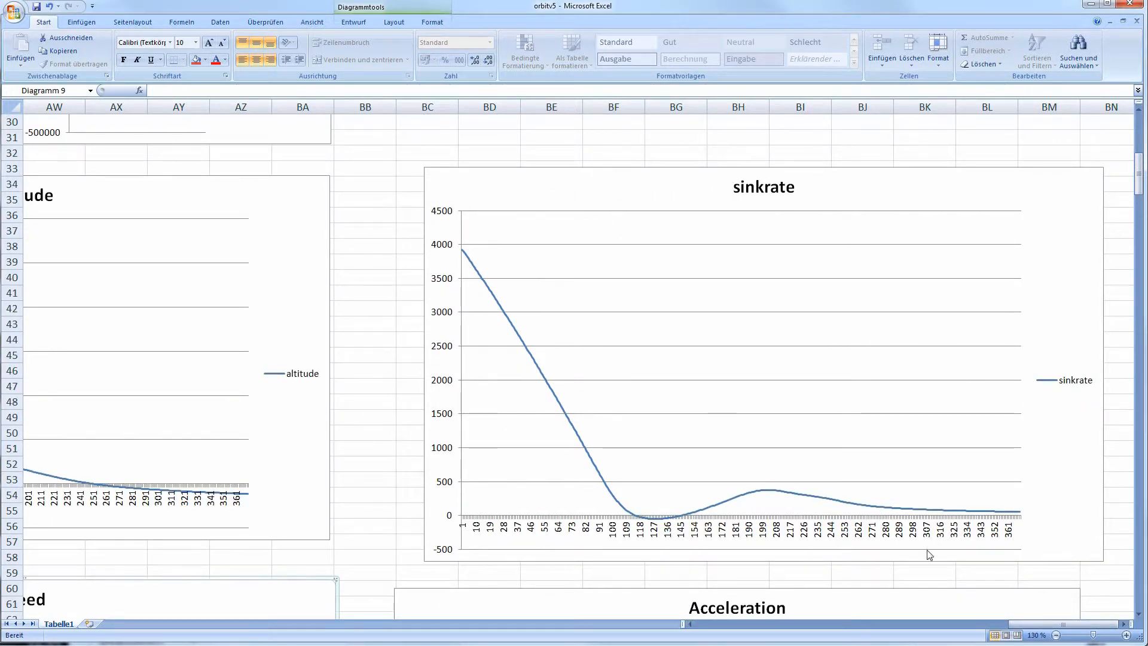
- Return to the altitude and Speed charts, compare their curves, and view the upper part of the Energetic Loss chart
left_click_drag(1029, 624, 957, 619)
scroll(928, 494, "down", 1)
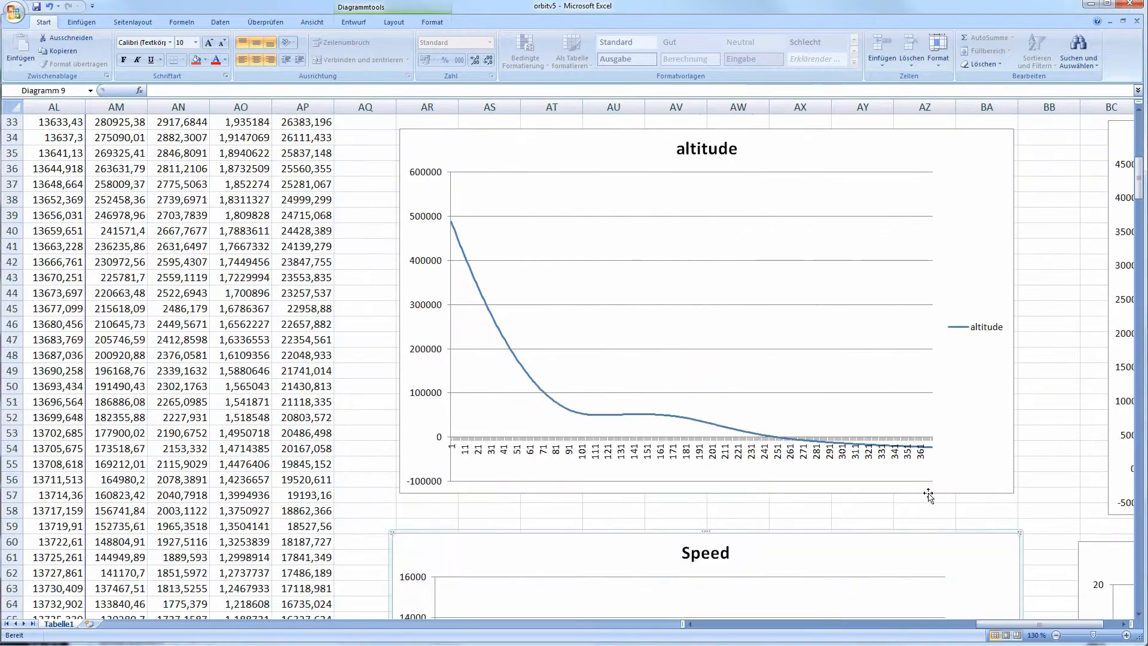
scroll(898, 491, "down", 7)
scroll(583, 478, "up", 4)
scroll(562, 382, "down", 4)
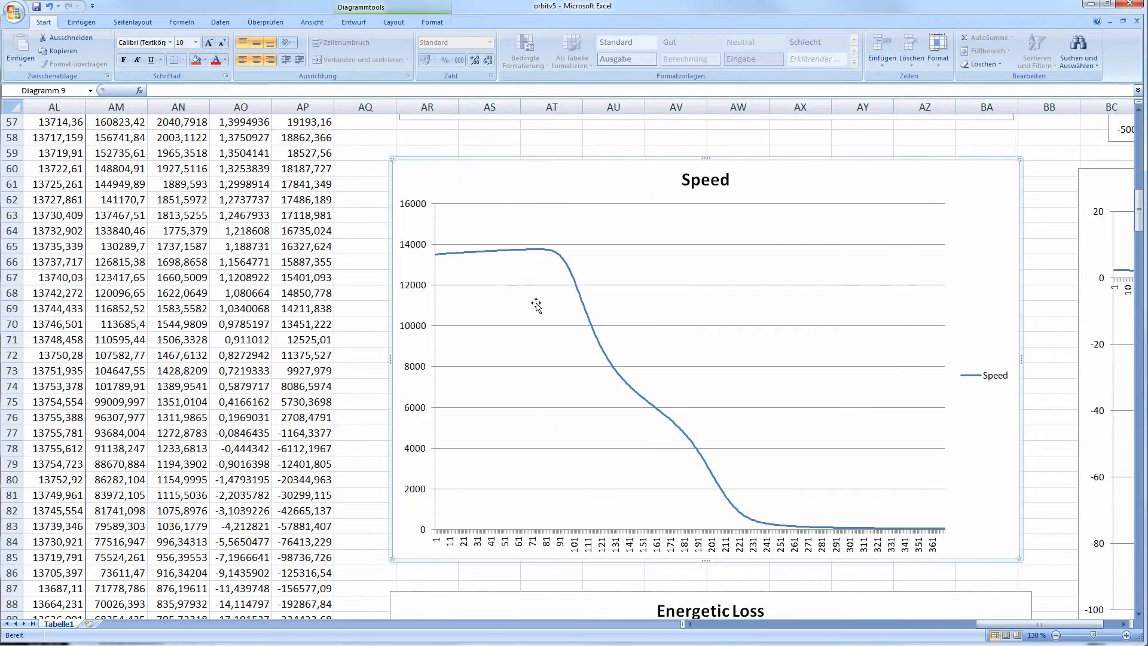
scroll(539, 308, "up", 4)
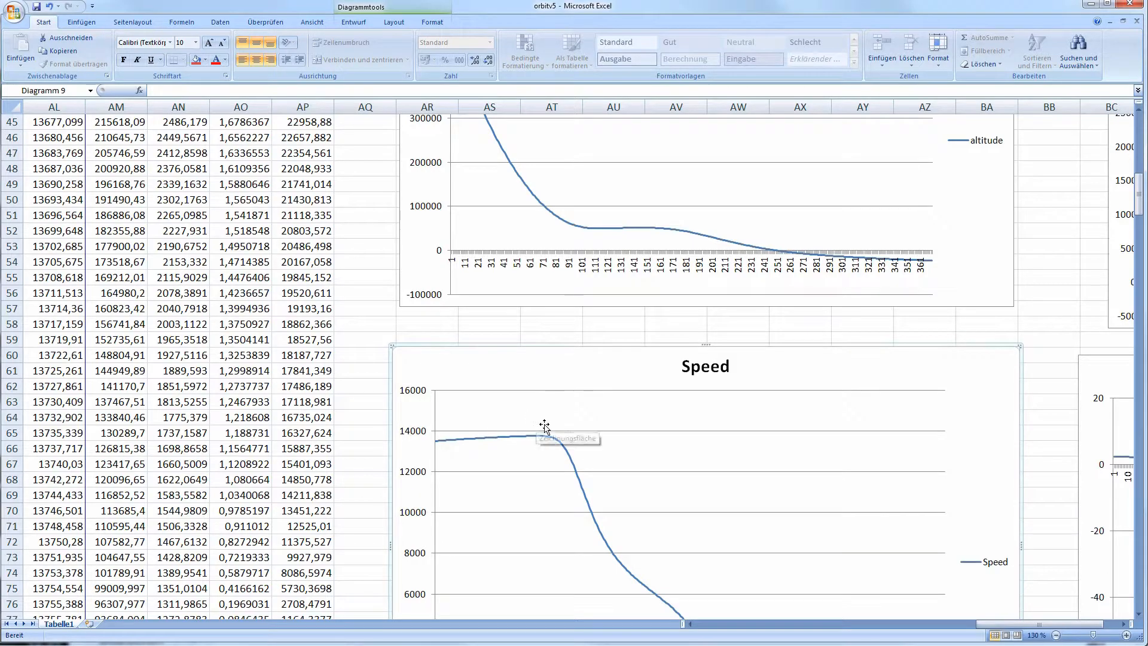
scroll(943, 530, "down", 9)
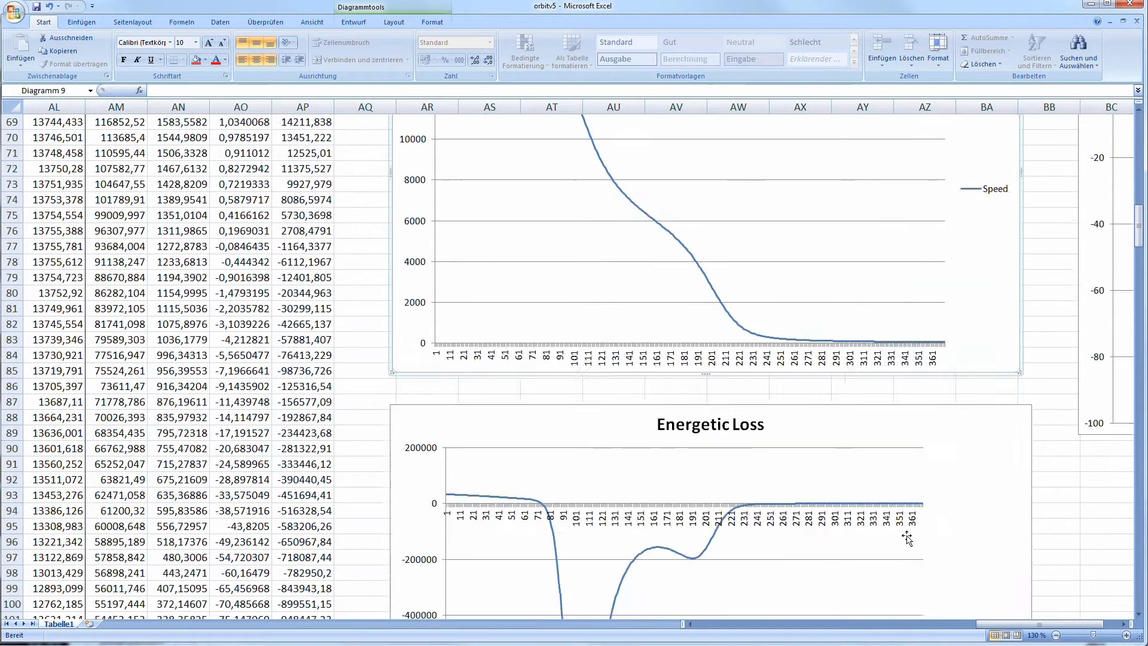
- Compare the end of the steep descent in the altitude chart with the drop in the Speed curve
scroll(903, 532, "up", 15)
scroll(950, 574, "up", 2)
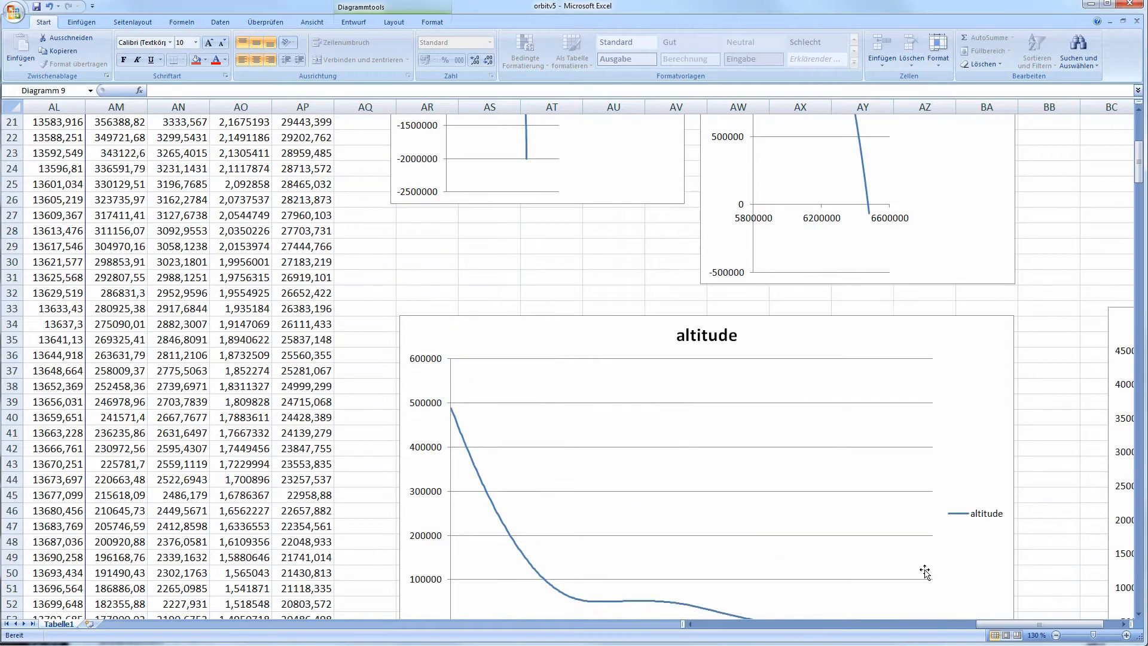
scroll(927, 572, "down", 7)
scroll(547, 437, "up", 3)
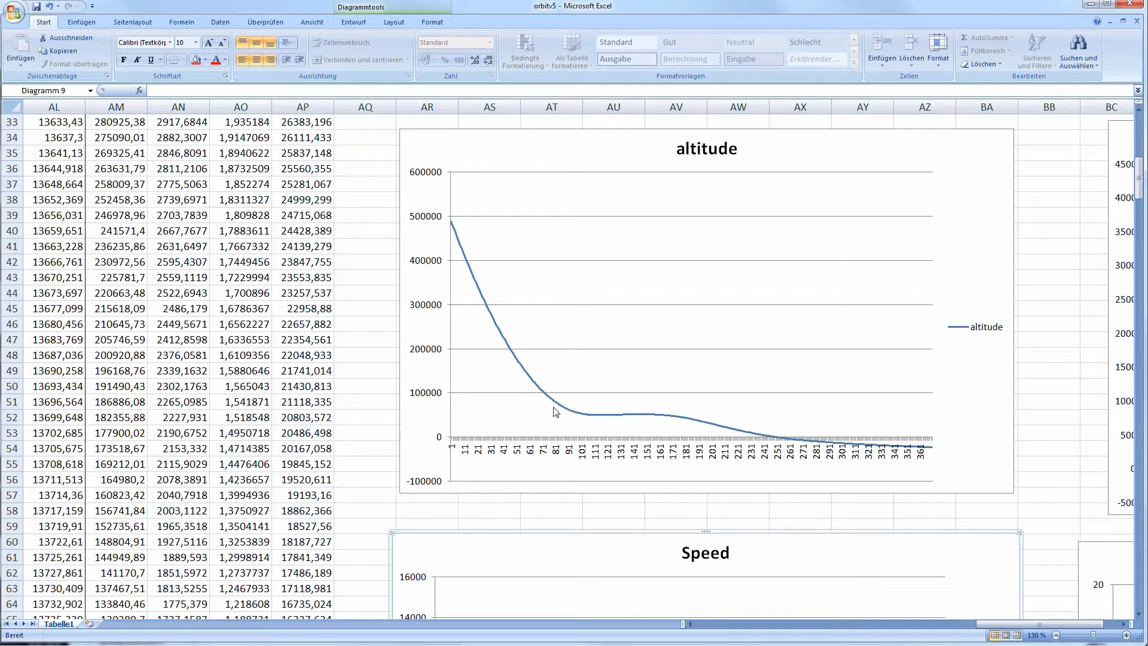
scroll(584, 377, "down", 7)
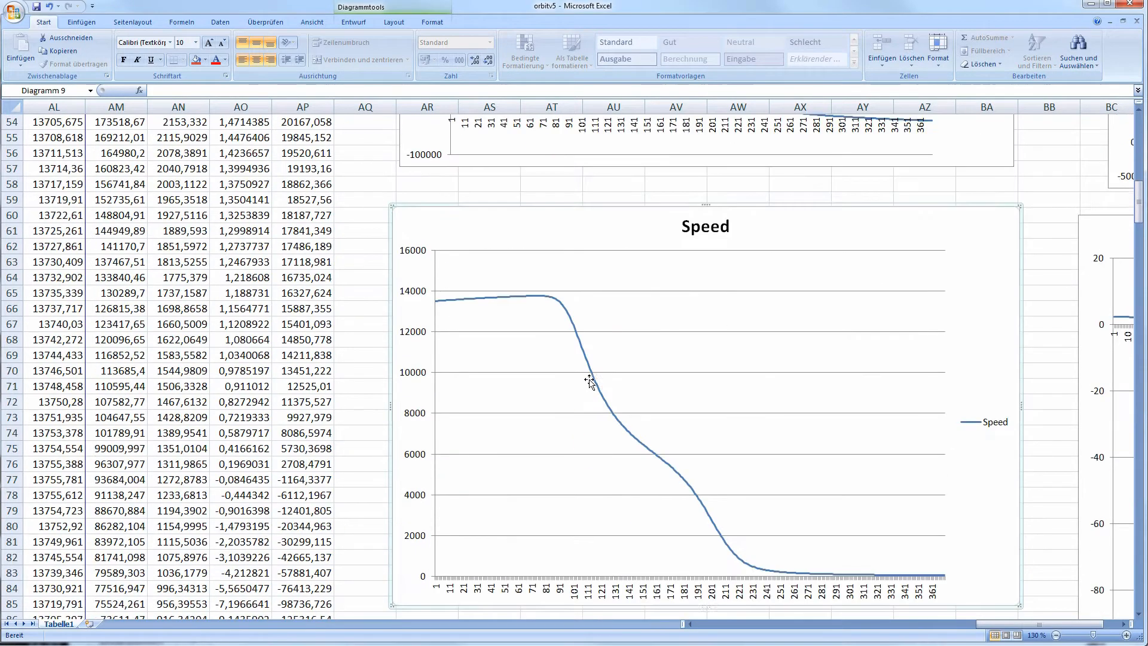
scroll(585, 378, "up", 6)
scroll(584, 377, "down", 4)
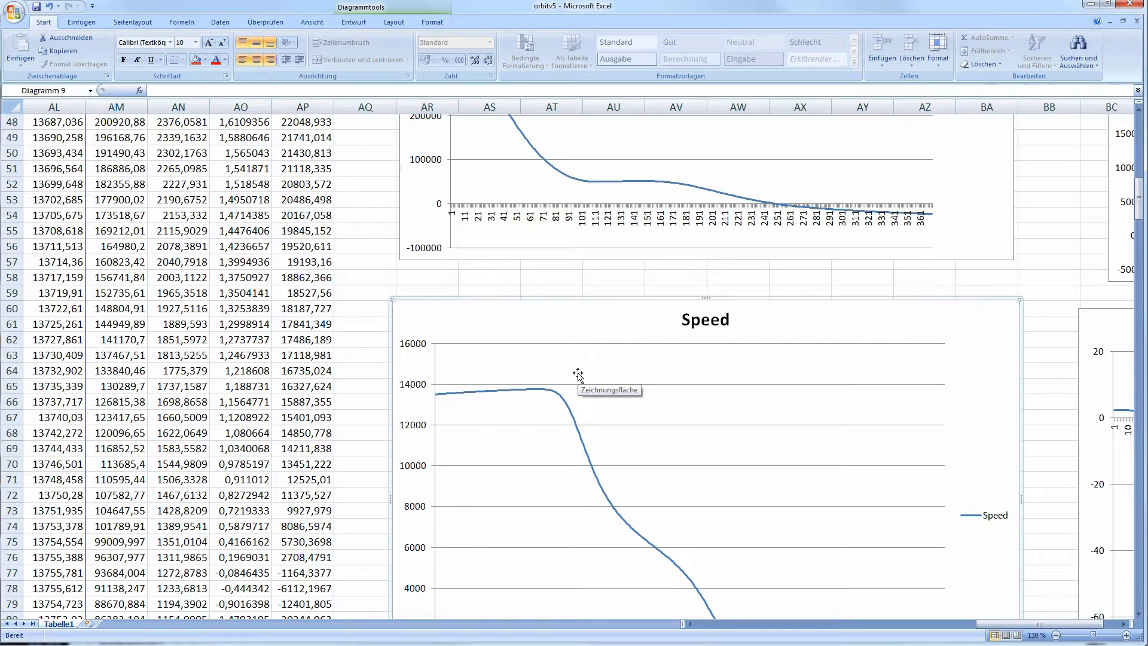
- Examine the level section of the altitude curve against the deceleration phase in the Speed chart
scroll(578, 375, "up", 4)
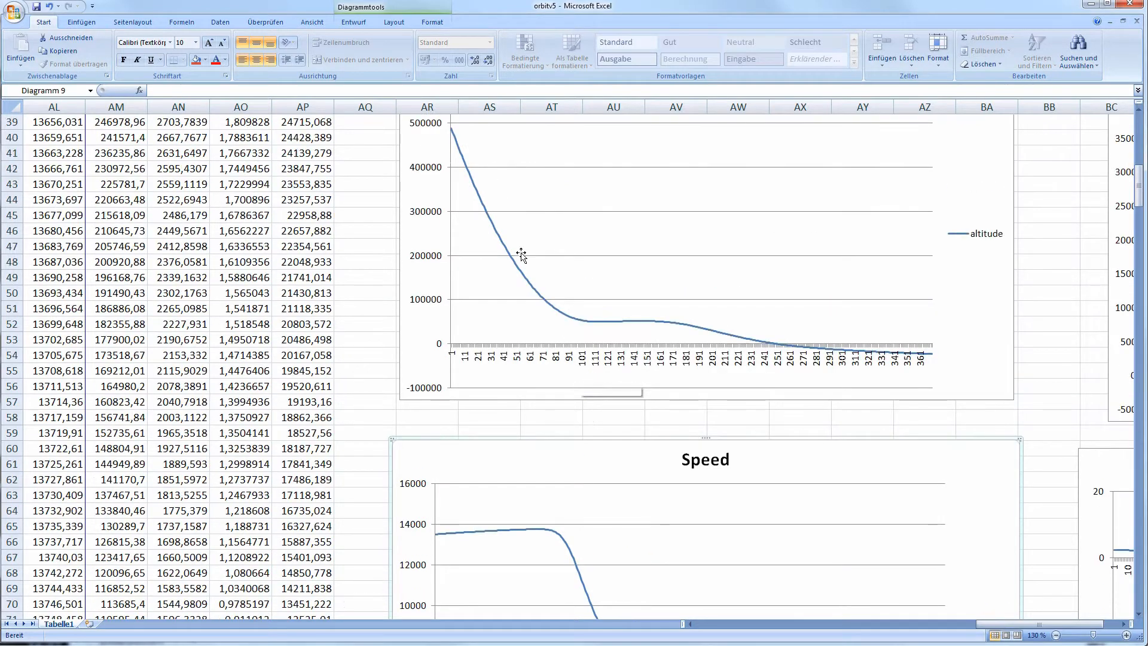
scroll(526, 430, "down", 2)
scroll(526, 429, "down", 4)
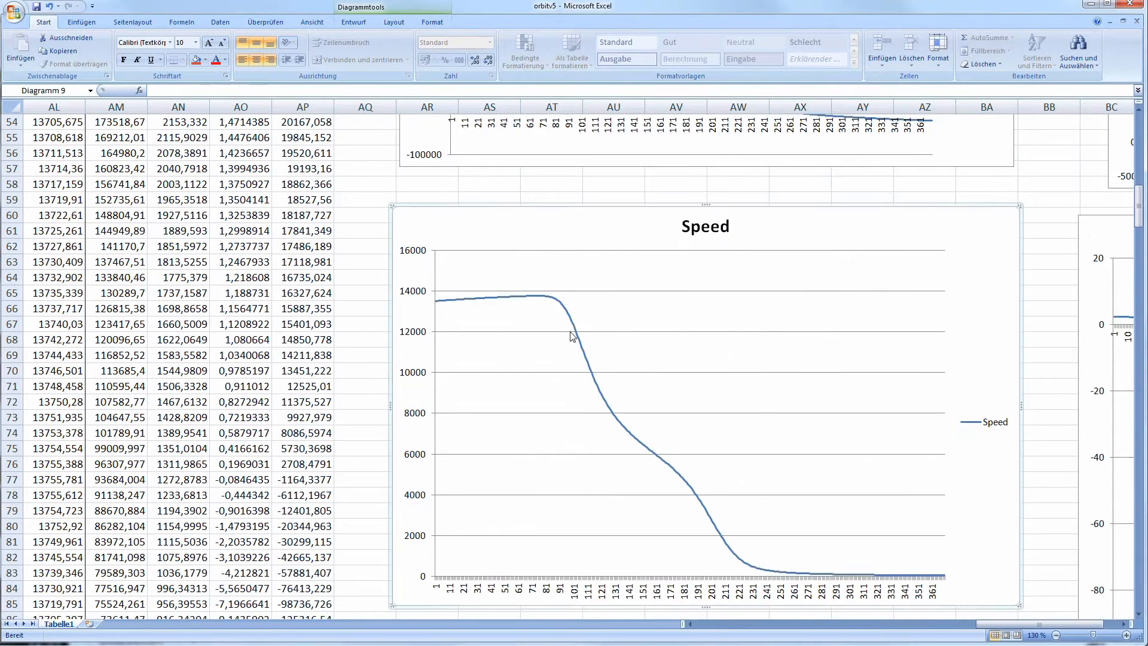
scroll(630, 435, "up", 5)
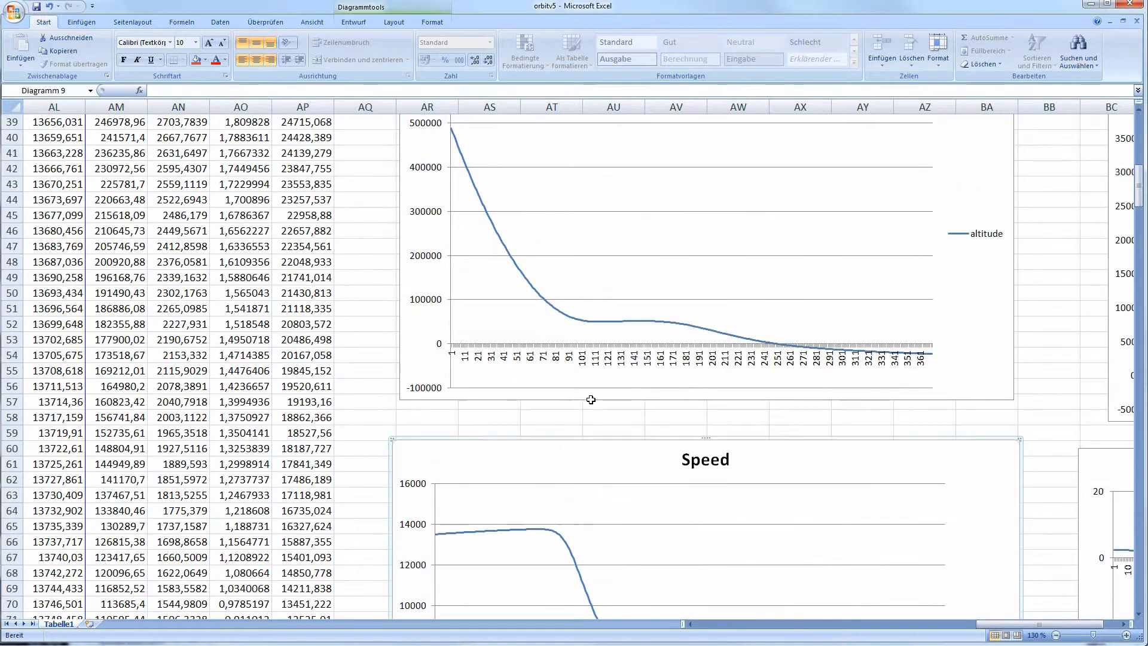
scroll(521, 397, "down", 2)
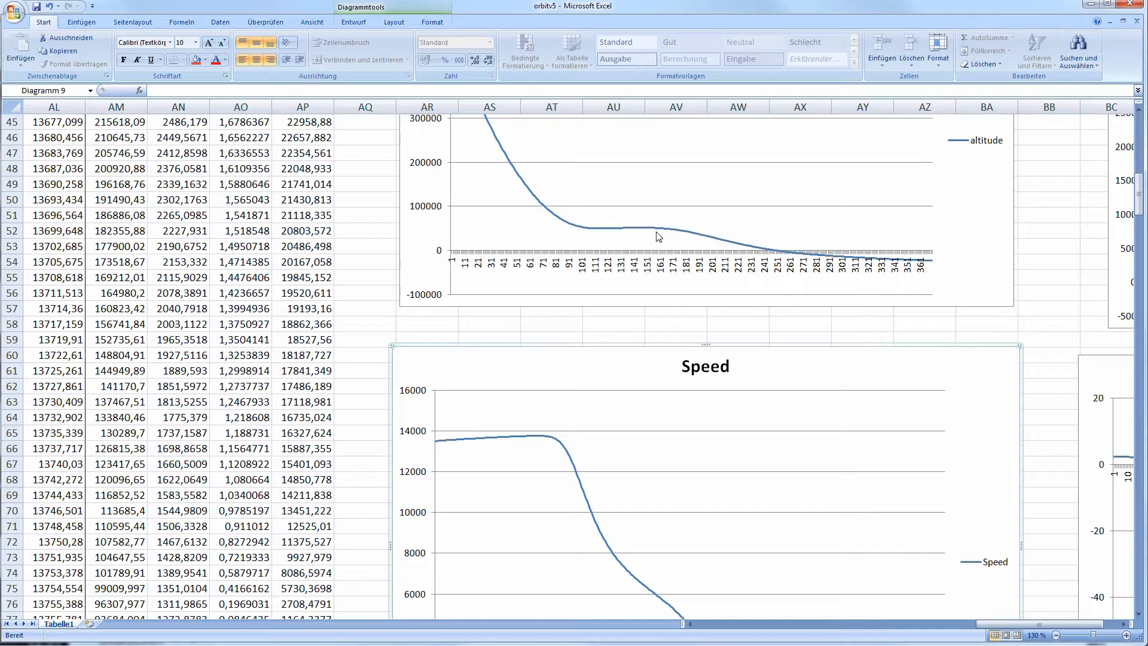
scroll(658, 237, "up", 2)
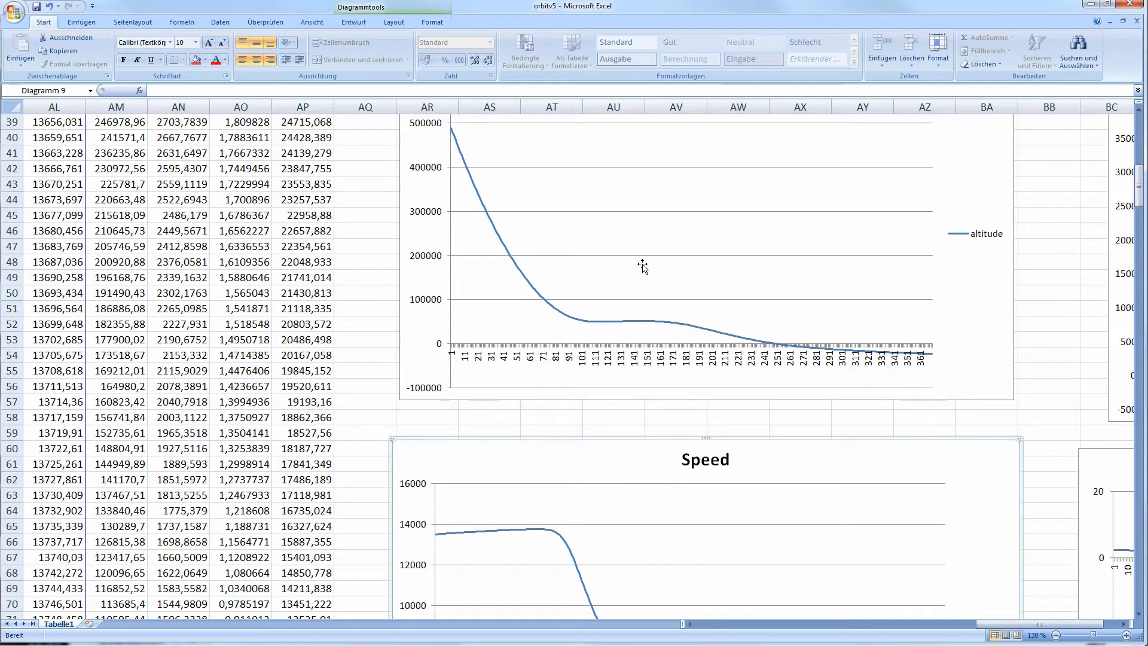
- Examine the sinkrate chart, focusing on the section around zero that corresponds to the level part of the altitude curve
scroll(677, 331, "down", 1)
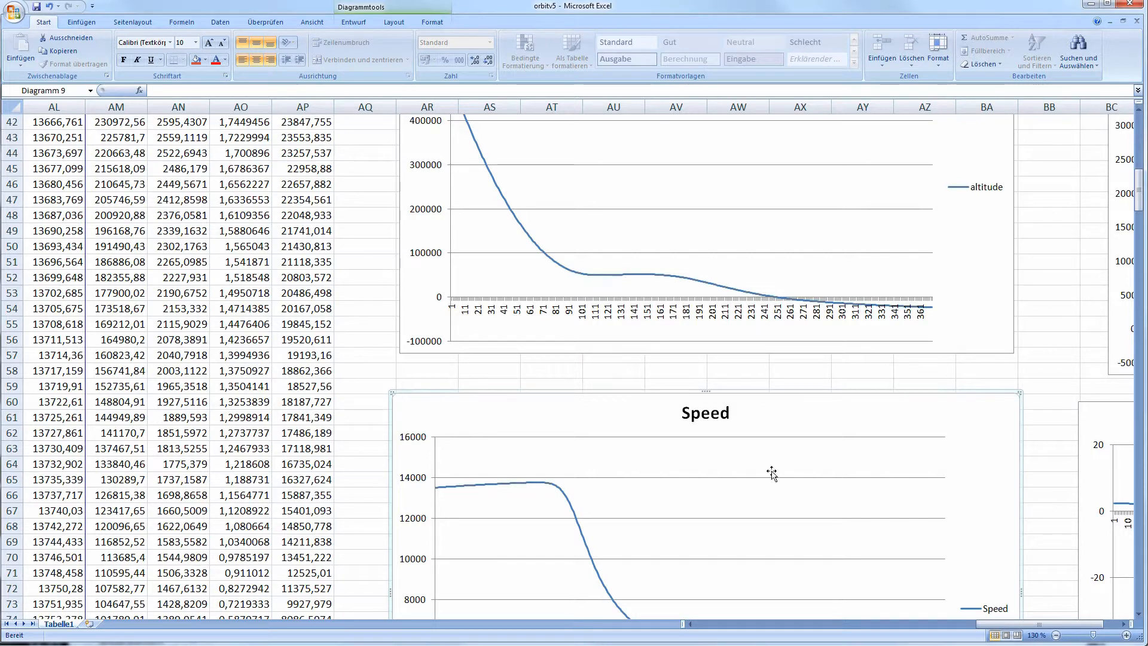
left_click_drag(1044, 625, 1085, 617)
scroll(1011, 508, "up", 3)
middle_click(932, 512)
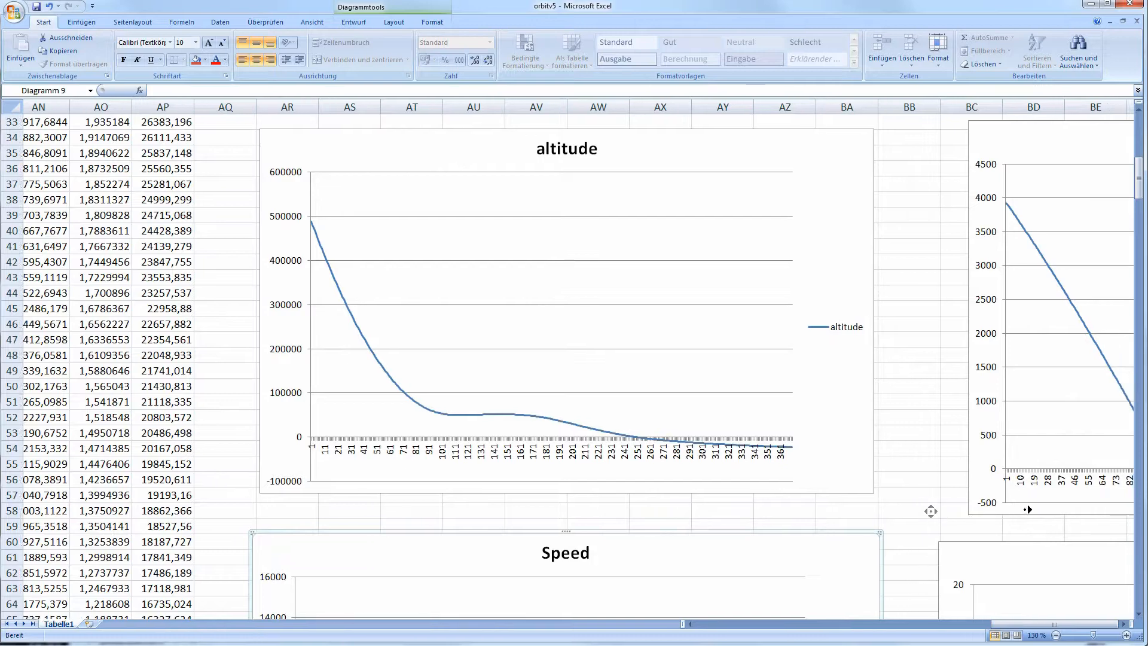
middle_click(1117, 507)
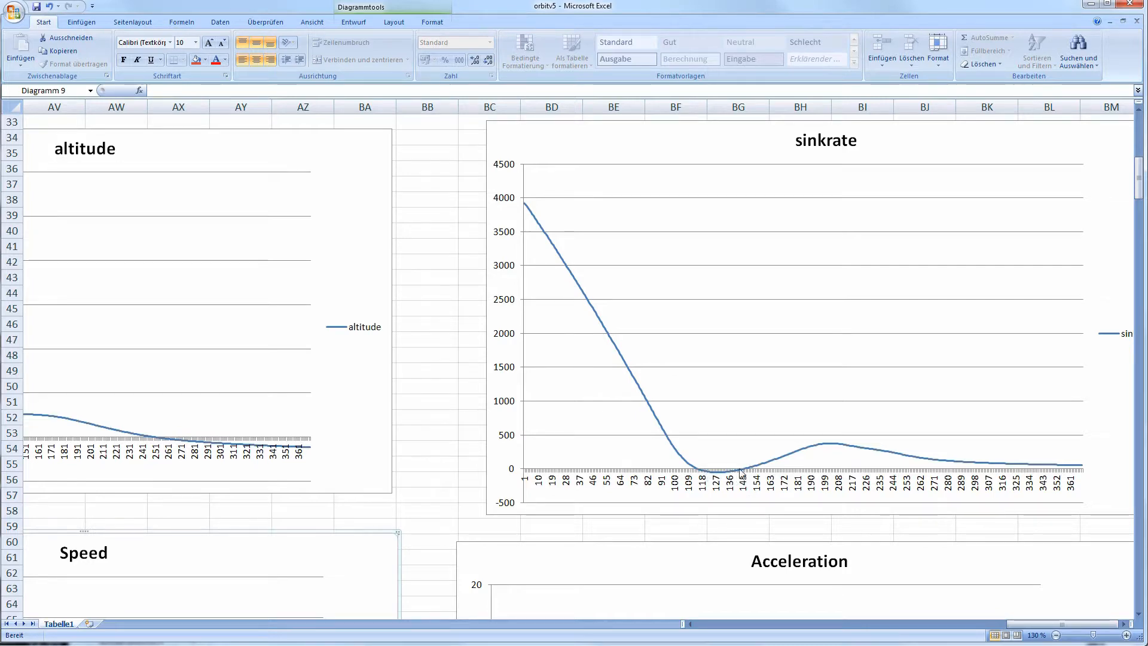
scroll(835, 557, "down", 2)
scroll(828, 546, "up", 1)
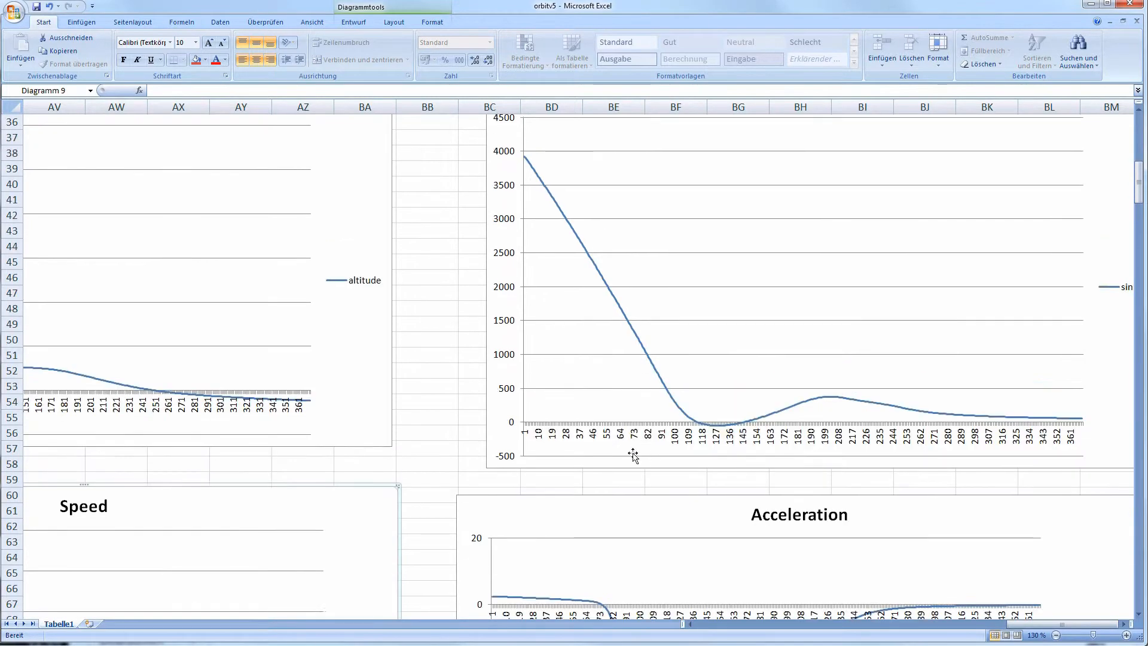
- Compare the end of the altitude curve's level section with the second drop in the Speed curve
left_click_drag(1042, 627, 1013, 626)
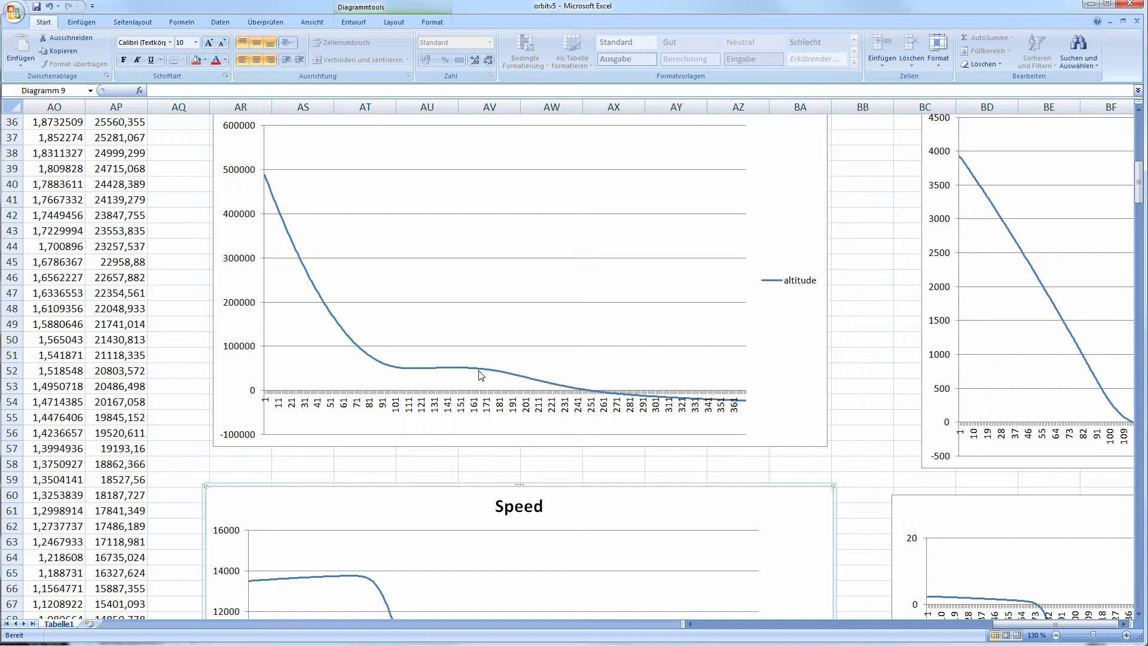
scroll(525, 377, "down", 6)
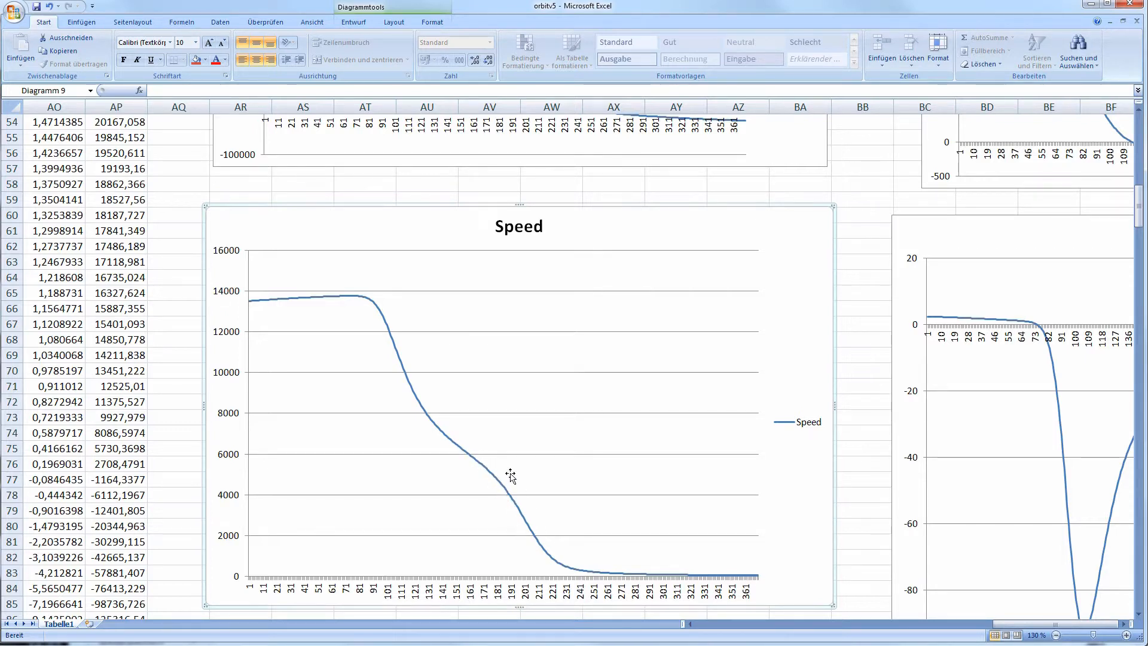
scroll(526, 520, "up", 5)
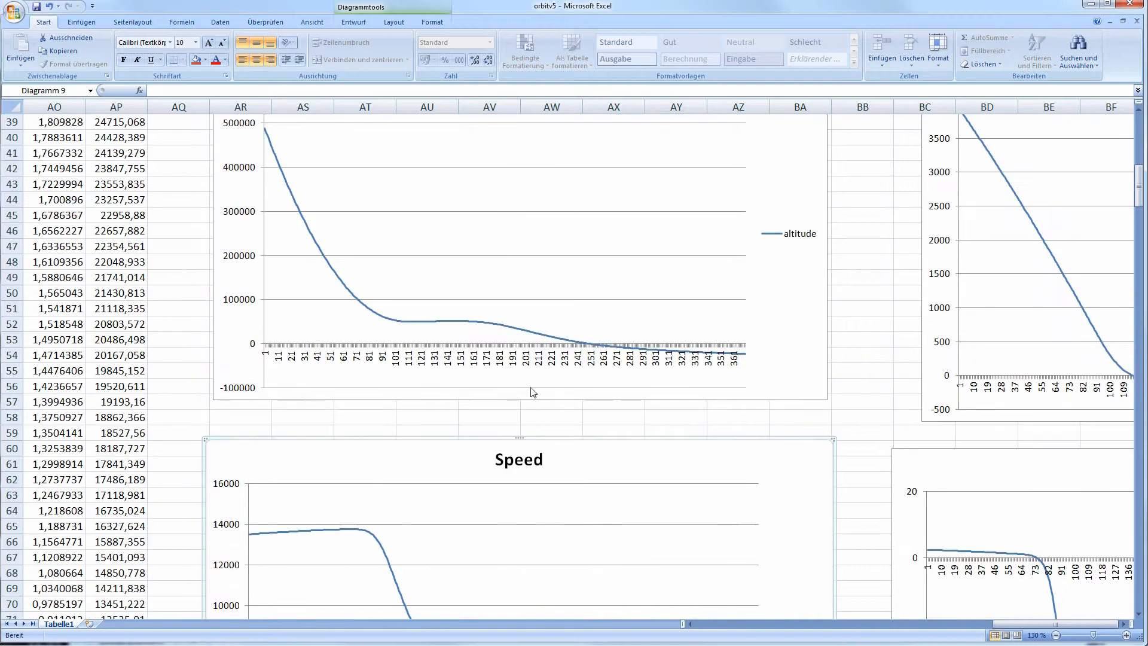
scroll(541, 344, "down", 5)
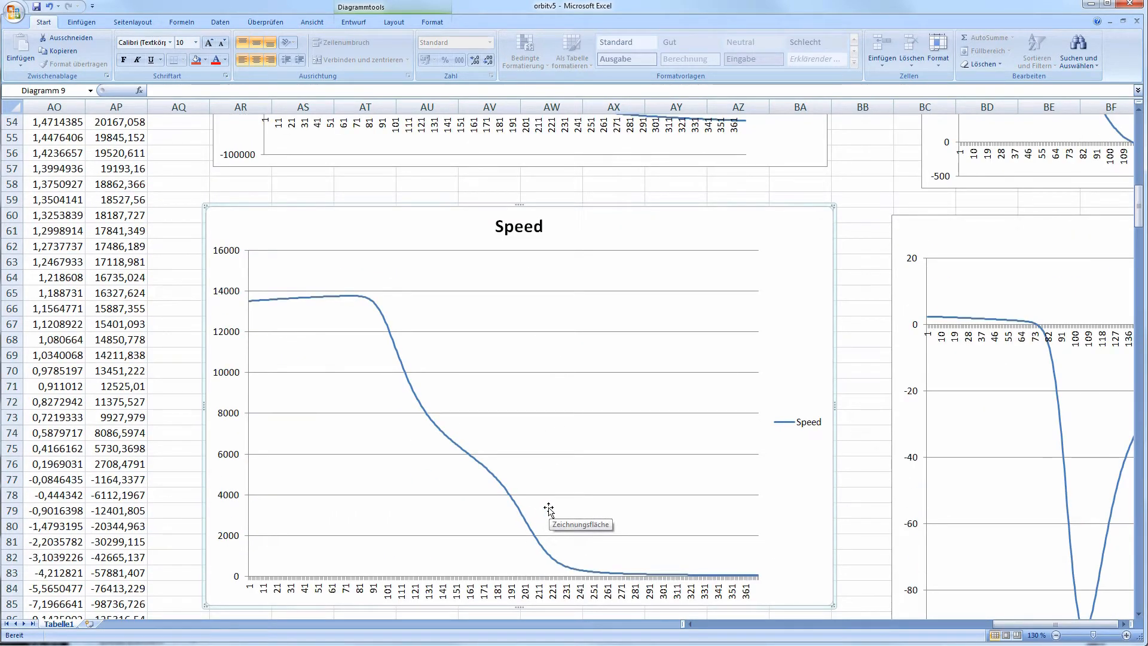
scroll(549, 509, "down", 5)
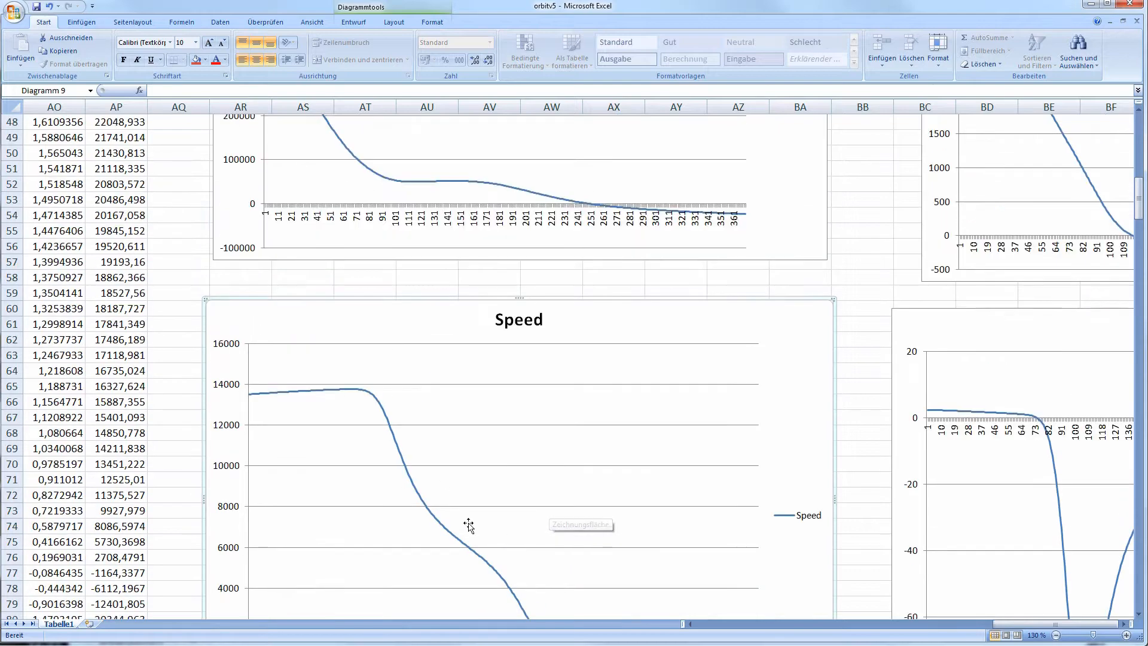
scroll(555, 419, "up", 6)
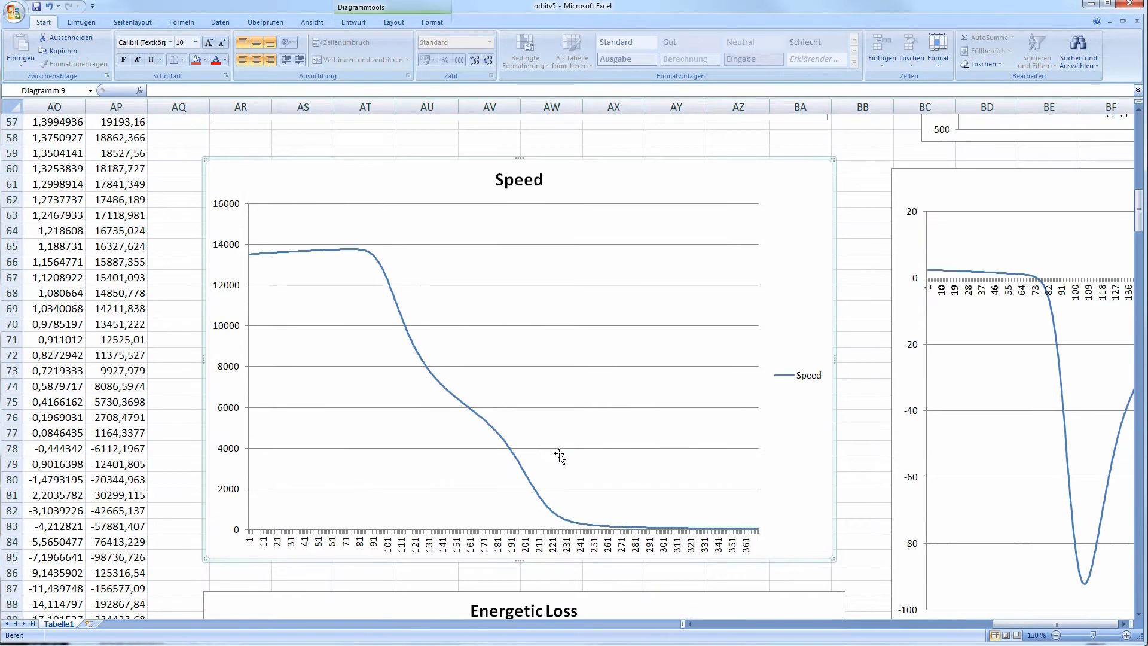
scroll(843, 502, "up", 10)
scroll(829, 504, "down", 20)
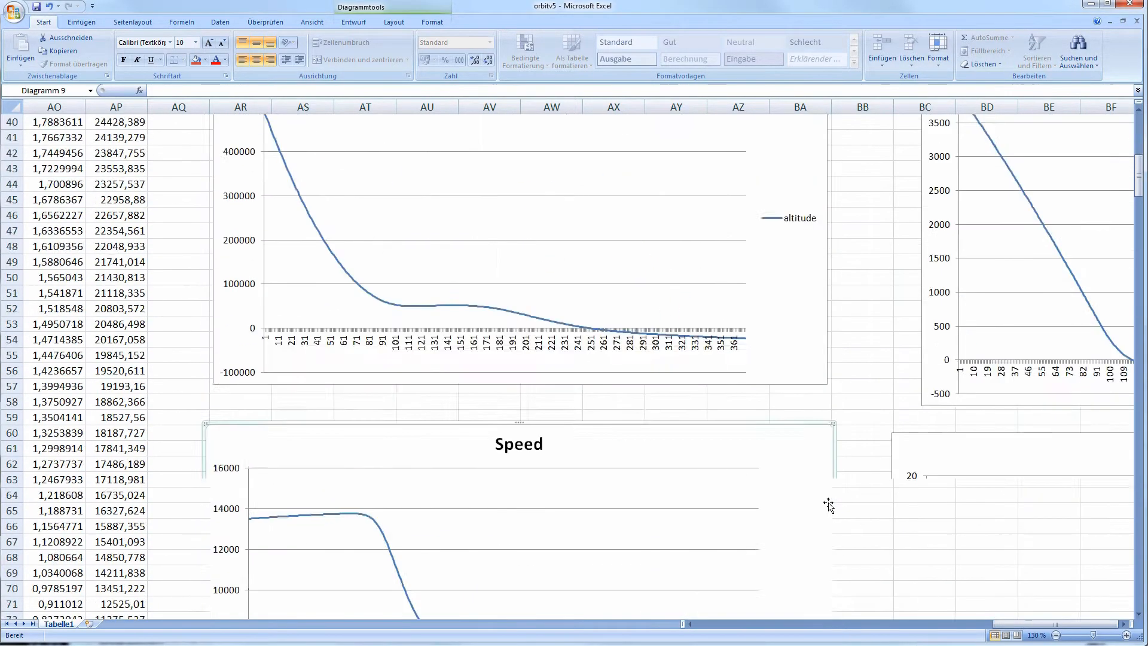
- Bring the full Acceleration chart into view and examine its curve
middle_click(1077, 405)
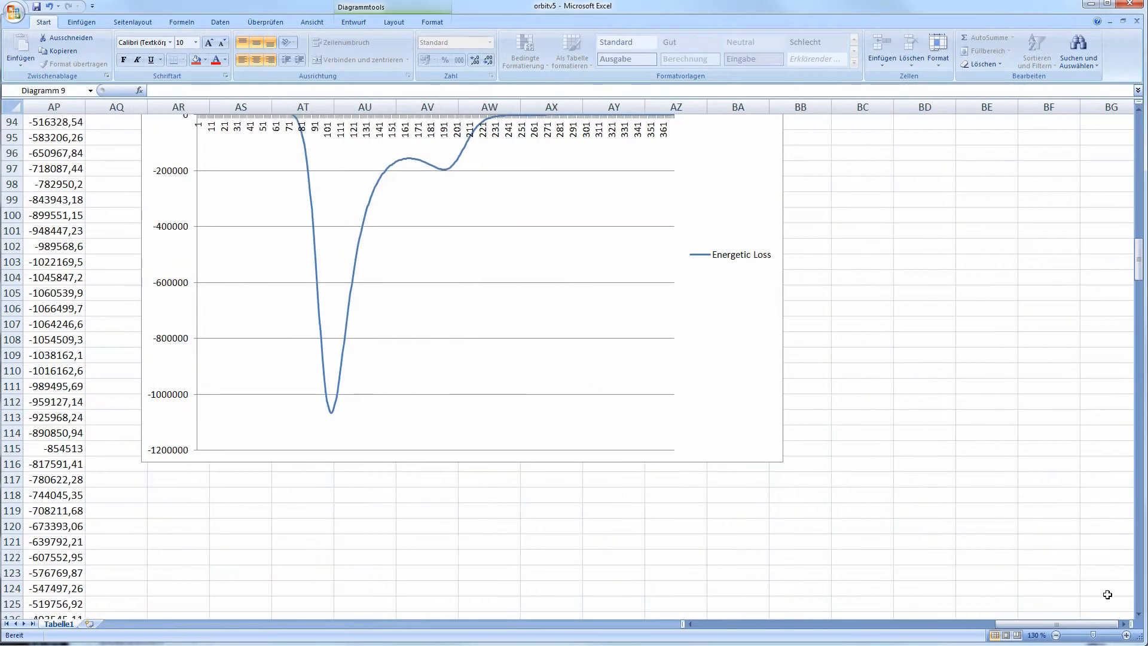
left_click(1124, 625)
left_click(1125, 624)
left_click(1124, 625)
left_click(1124, 625)
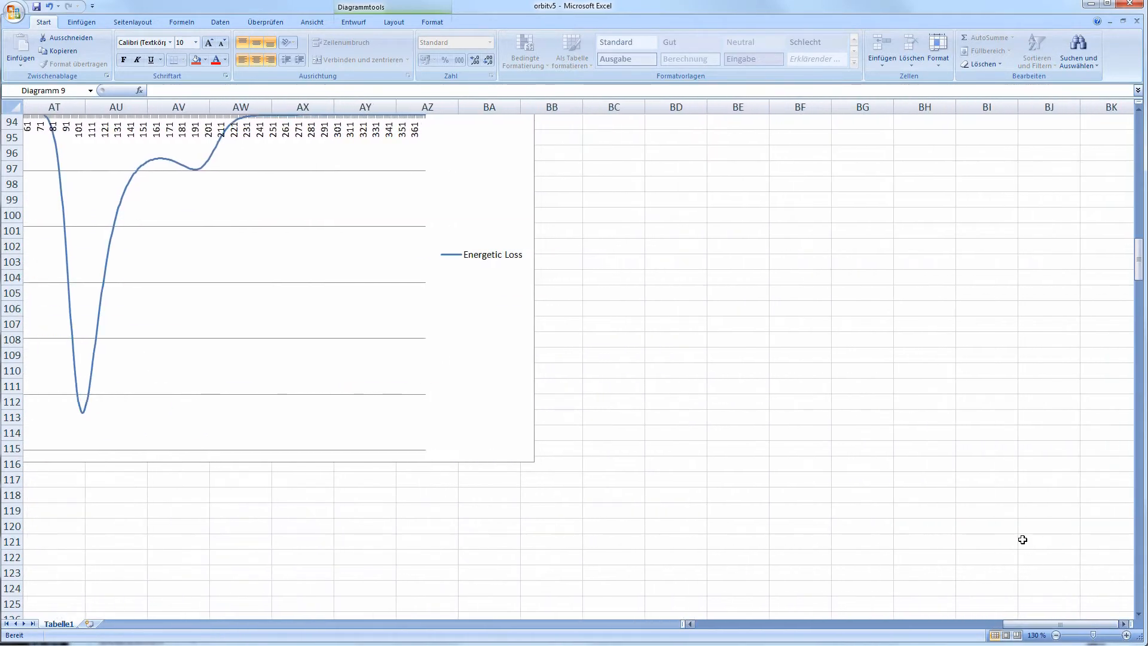
scroll(1043, 584, "up", 12)
left_click(1124, 625)
left_click(1125, 625)
left_click(1125, 624)
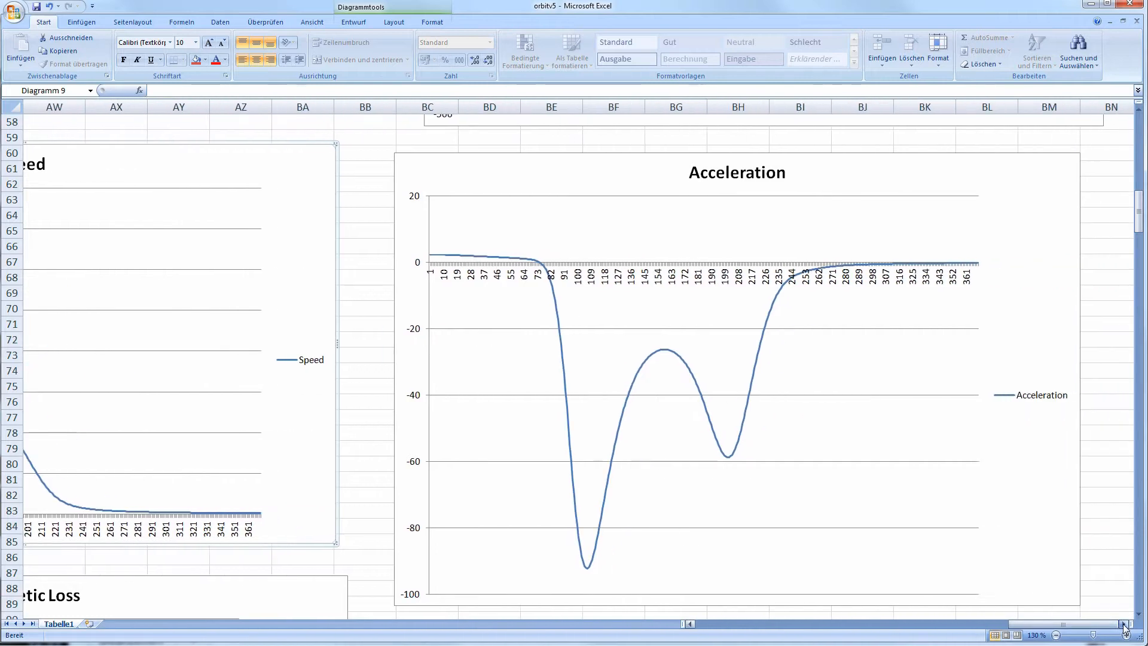
left_click(1124, 624)
scroll(530, 308, "down", 1)
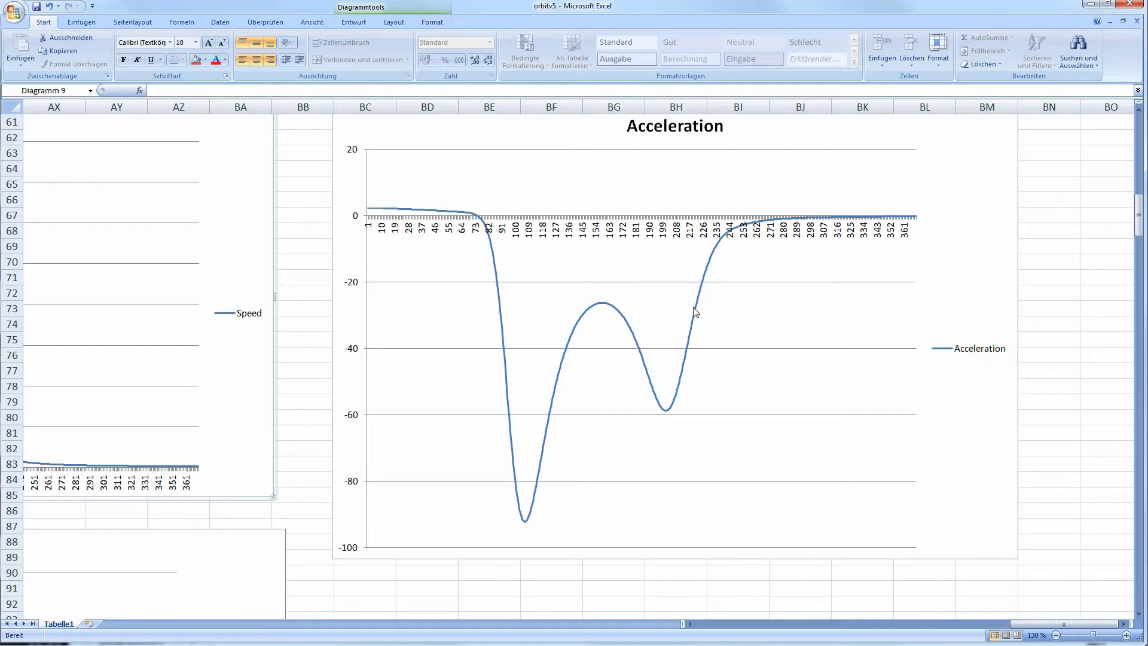
- Examine the two deceleration peaks in the Acceleration chart and the section between them
scroll(701, 353, "up", 2)
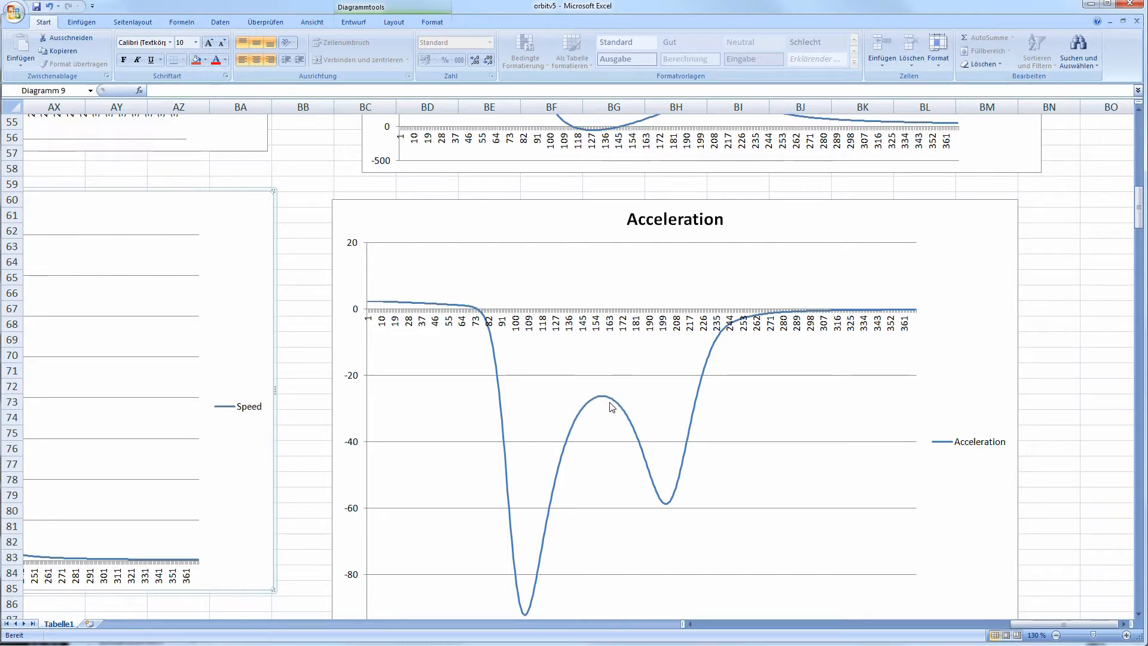
scroll(618, 422, "down", 2)
scroll(619, 422, "up", 2)
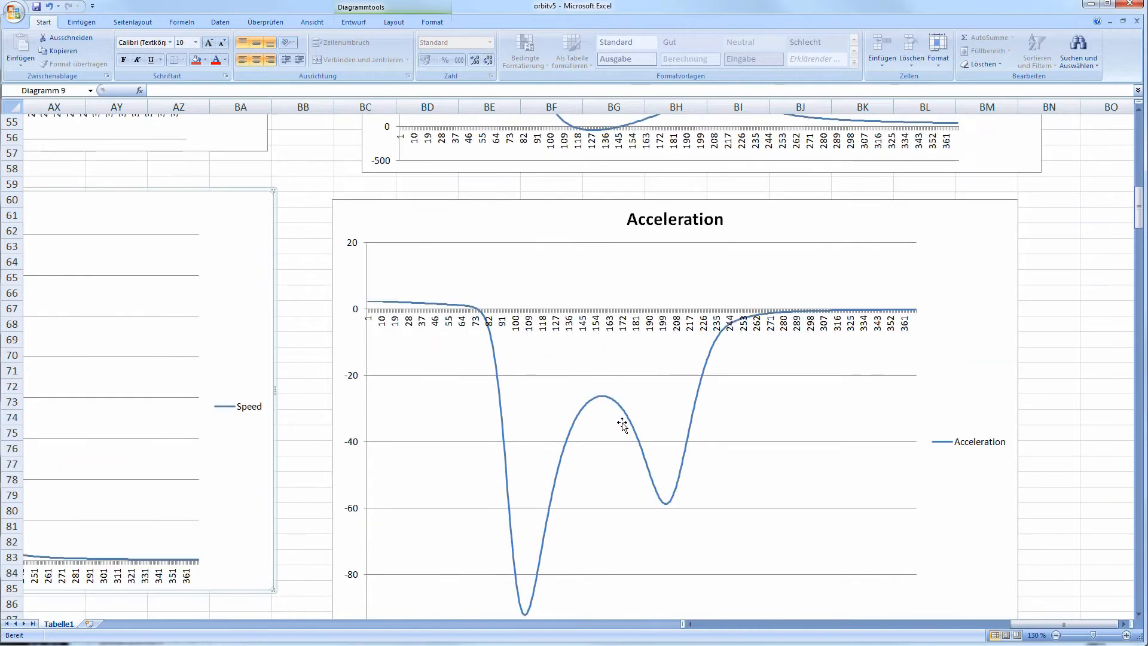
scroll(622, 425, "down", 2)
scroll(622, 424, "up", 3)
scroll(622, 425, "down", 3)
scroll(622, 425, "up", 1)
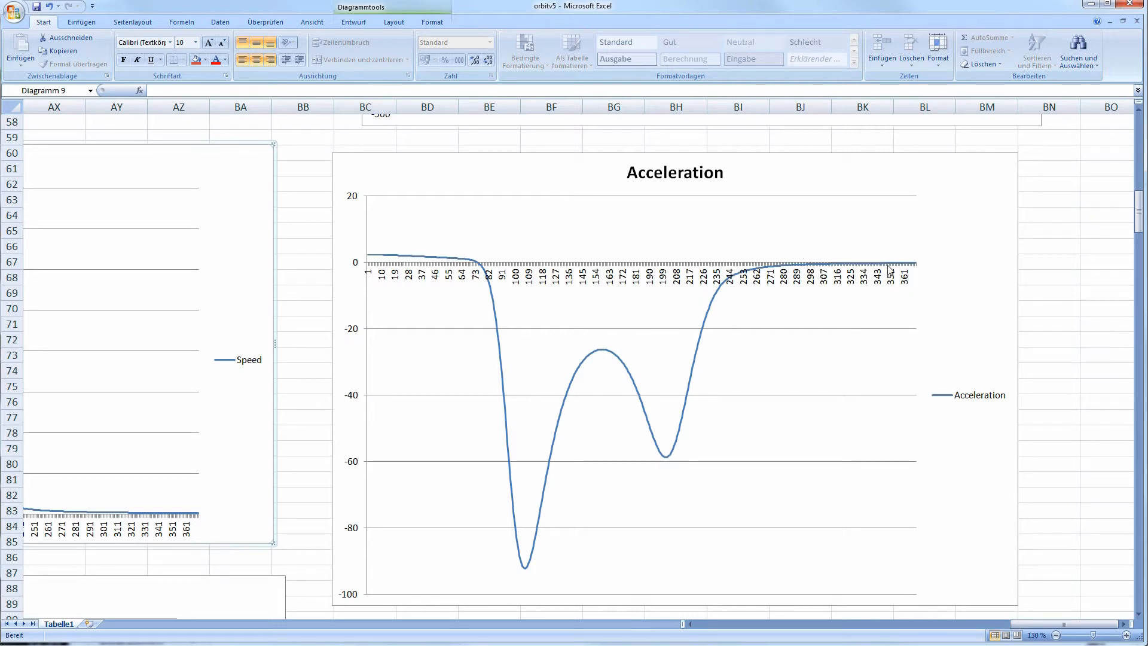
- View the sinkrate chart once more, and examine the full Energetic Loss chart
scroll(839, 278, "up", 10)
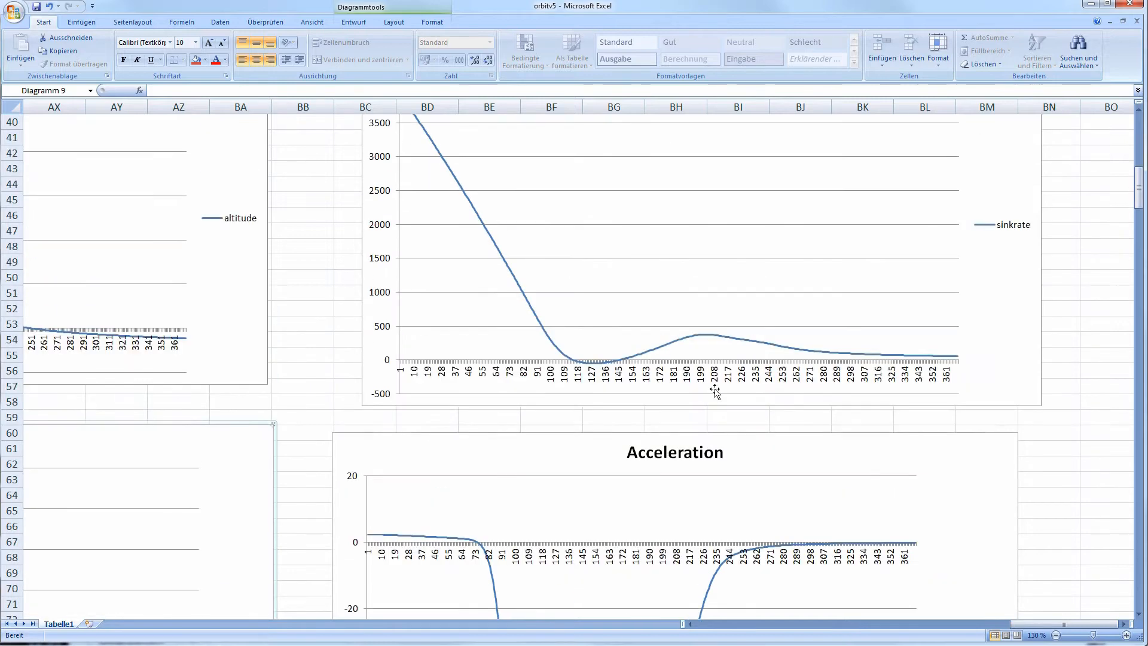
scroll(707, 395, "down", 20)
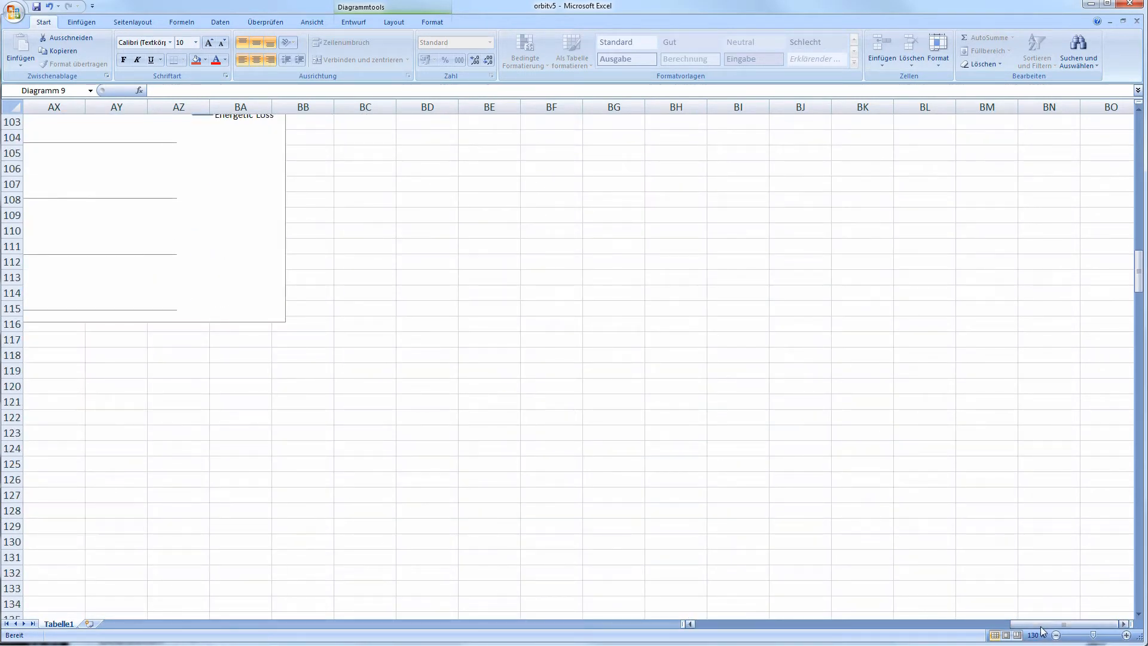
left_click_drag(1038, 623, 967, 622)
scroll(966, 546, "up", 5)
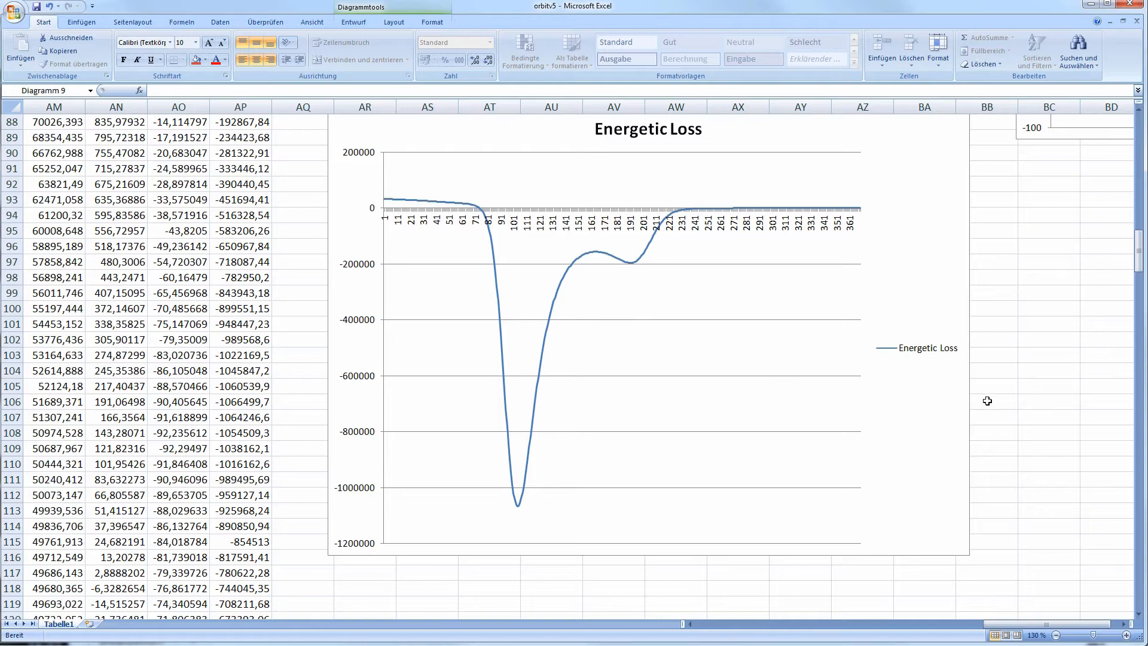
scroll(999, 375, "up", 7)
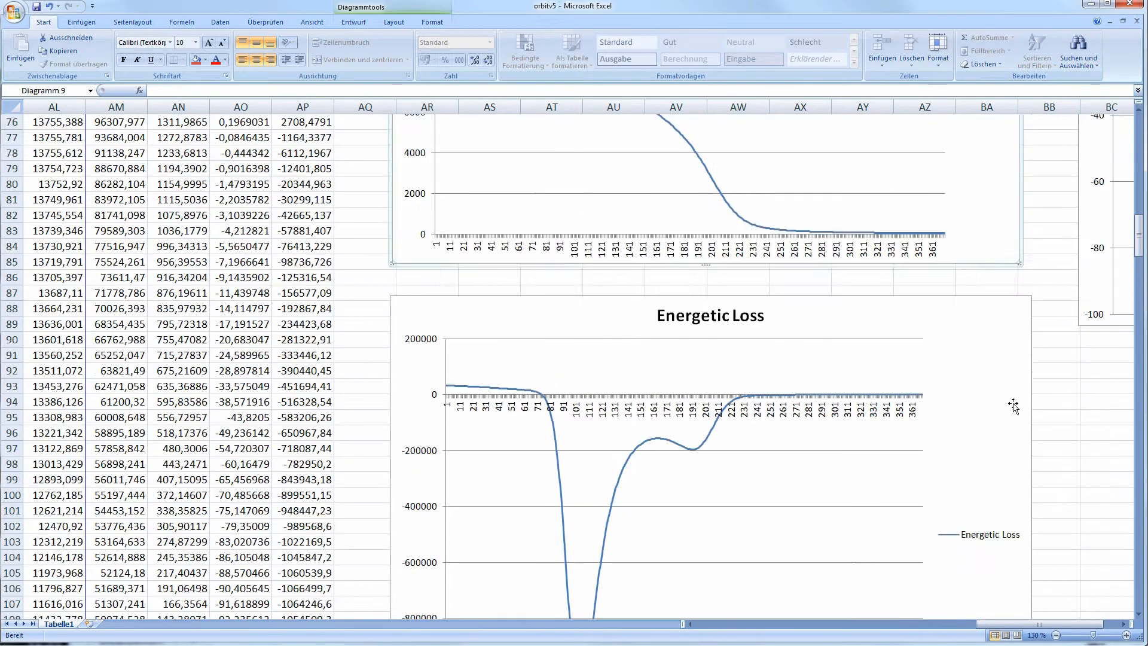
- Return to the beginning of the results table and check the formulas in the upper cells of the Acceleration column
scroll(995, 461, "up", 1)
left_click_drag(1003, 624, 964, 630)
scroll(609, 308, "up", 20)
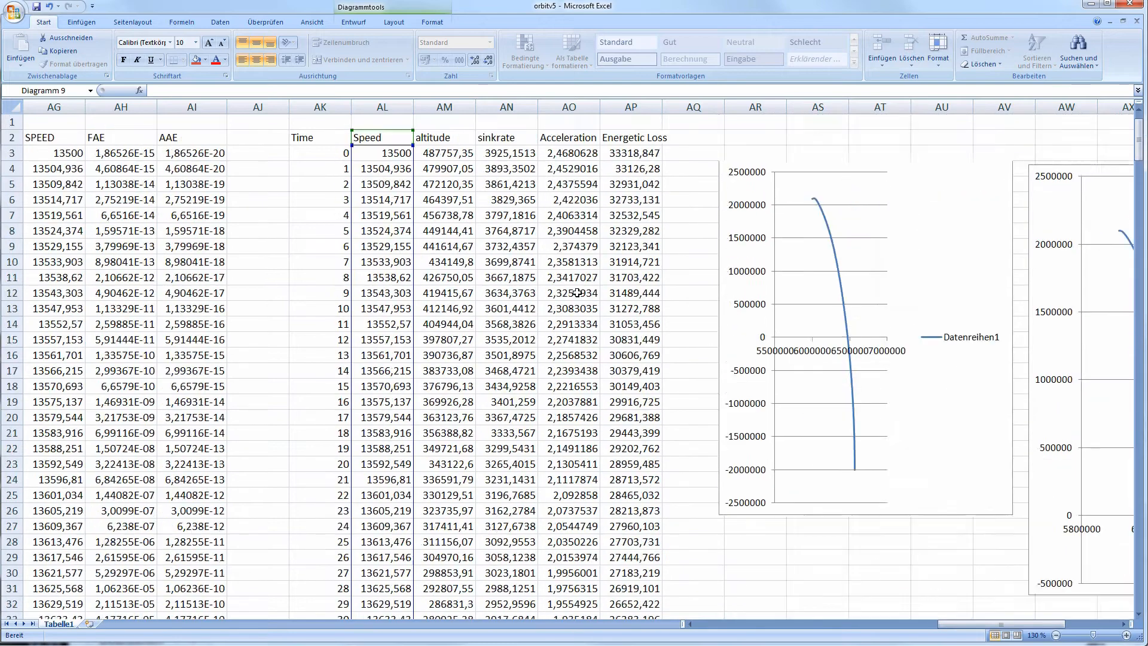
left_click(589, 235)
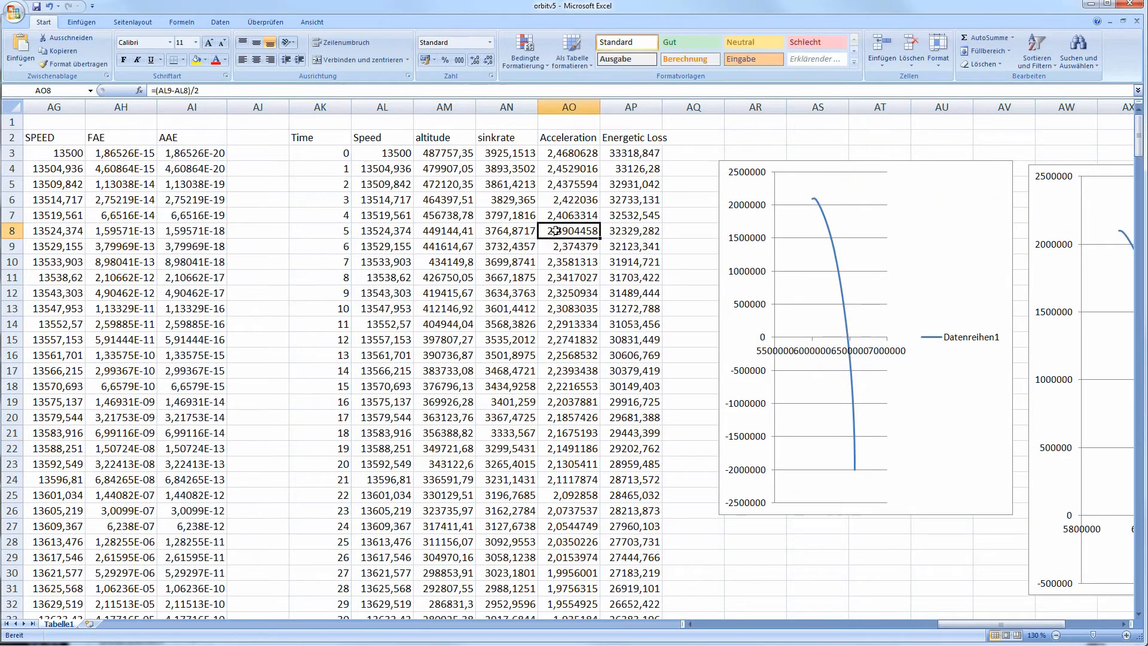
key("Up")
key("Up")
key("Up")
key("Up")
key("Up")
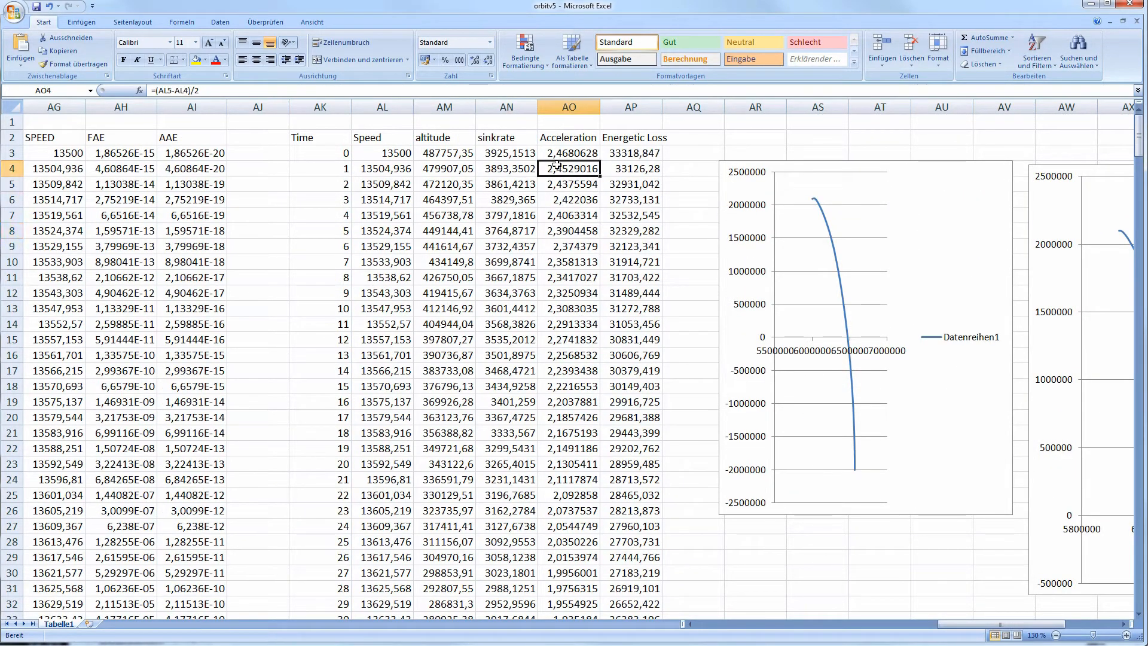
- Compare the formulas of the sinkrate and Acceleration columns in several rows between 3 and 12
left_click(523, 155)
left_click(524, 197)
left_click(526, 248)
left_click(545, 259)
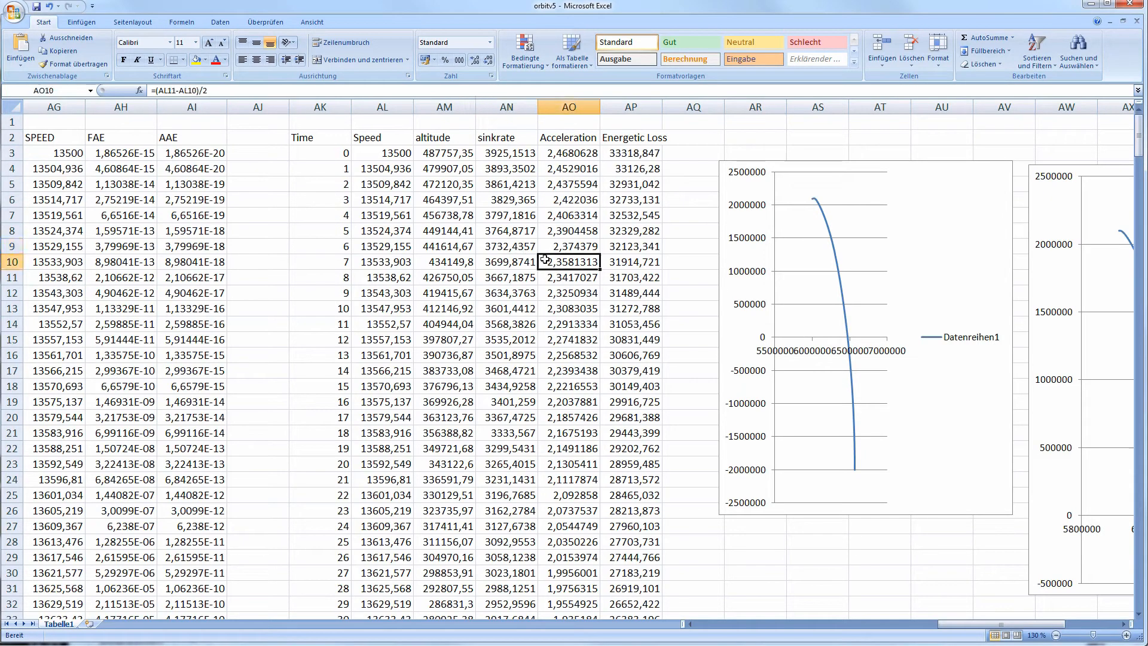
left_click(557, 218)
left_click(526, 228)
left_click(567, 229)
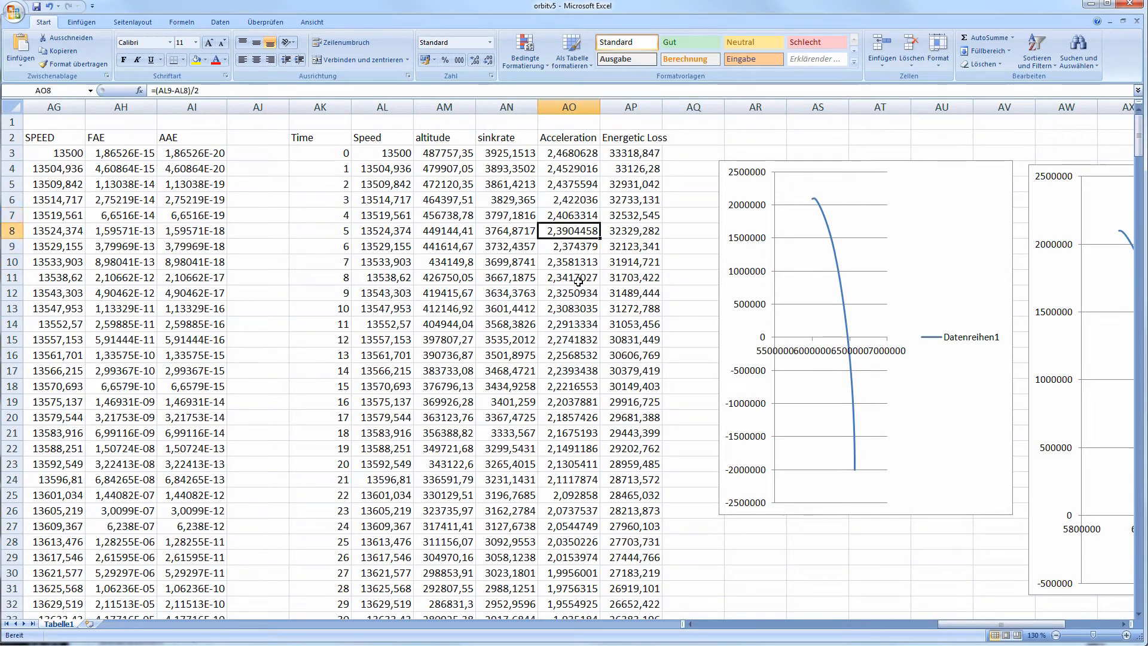
left_click(577, 280)
left_click(524, 282)
left_click(577, 286)
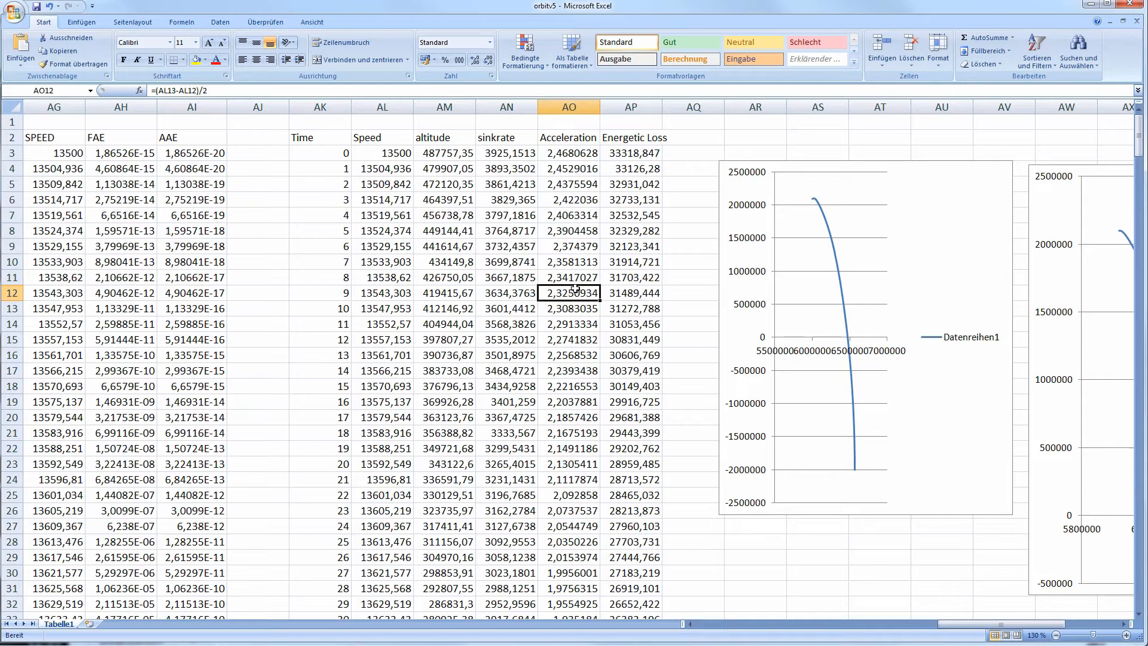
scroll(568, 199, "down", 1)
scroll(568, 200, "up", 1)
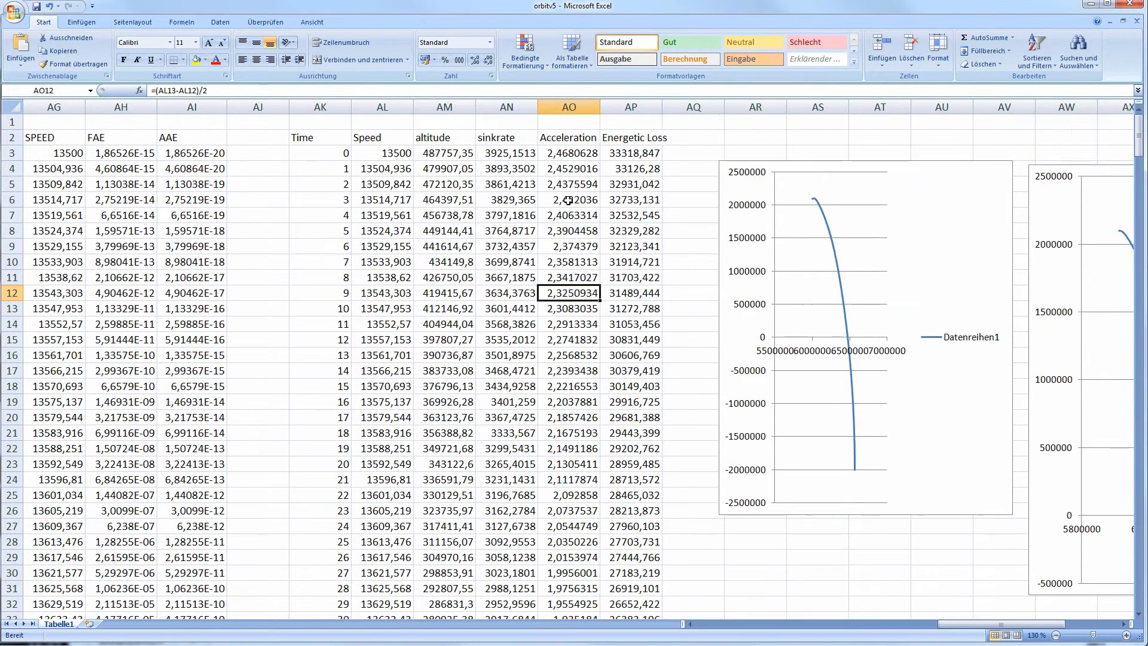
- Check the sinkrate and altitude formulas in rows 6 and 7, and look through the sinkrate values down to about row 290
left_click(504, 199)
left_click(469, 199)
left_click(511, 210)
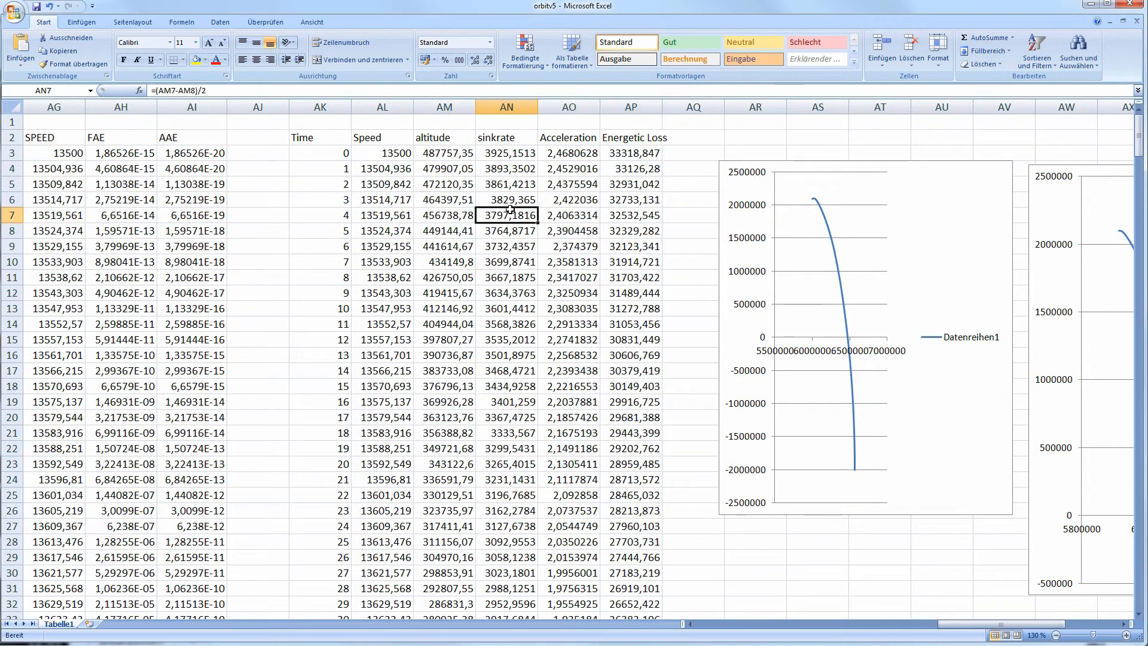
scroll(510, 210, "down", 20)
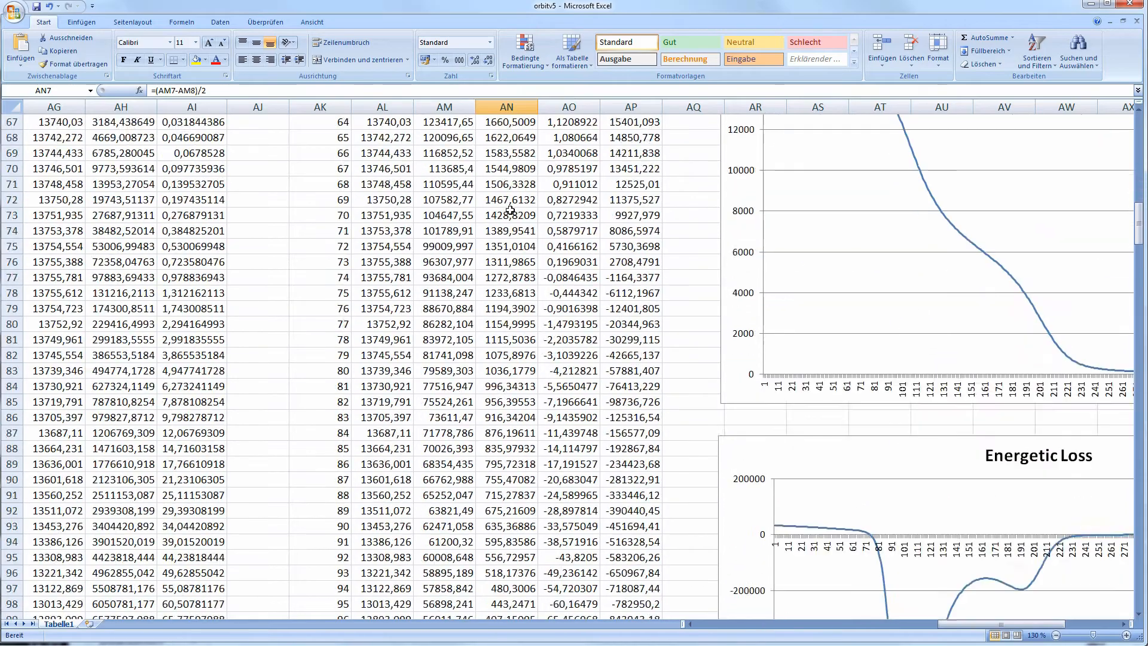
scroll(510, 211, "down", 2)
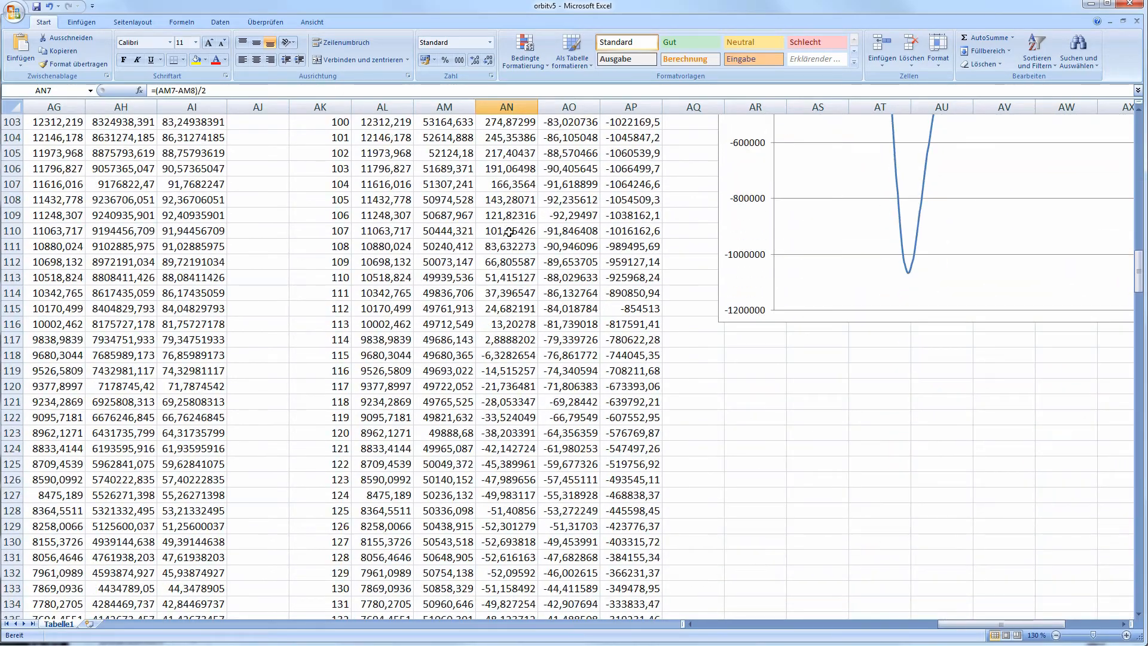
scroll(509, 232, "up", 2)
scroll(513, 270, "down", 20)
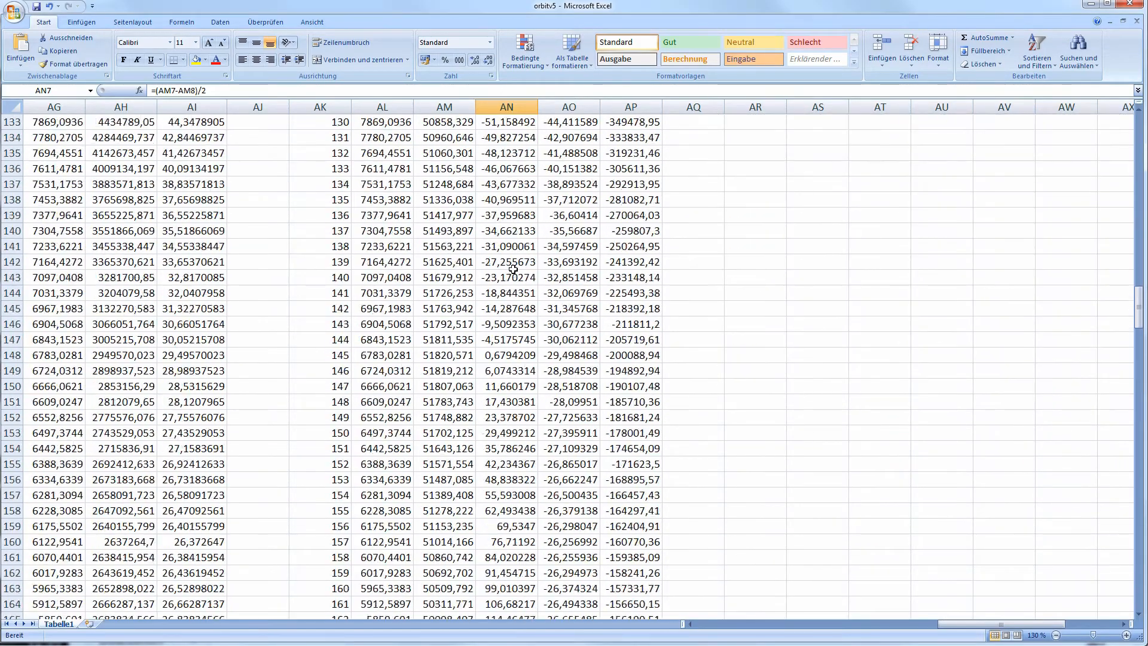
scroll(504, 280, "down", 14)
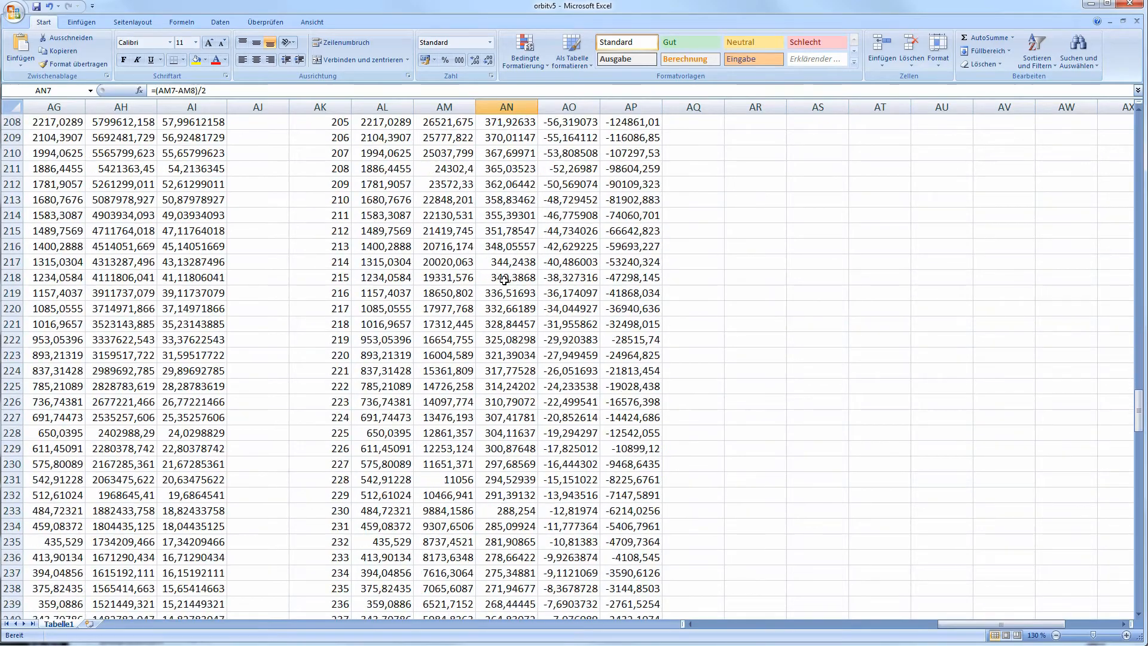
scroll(505, 280, "down", 15)
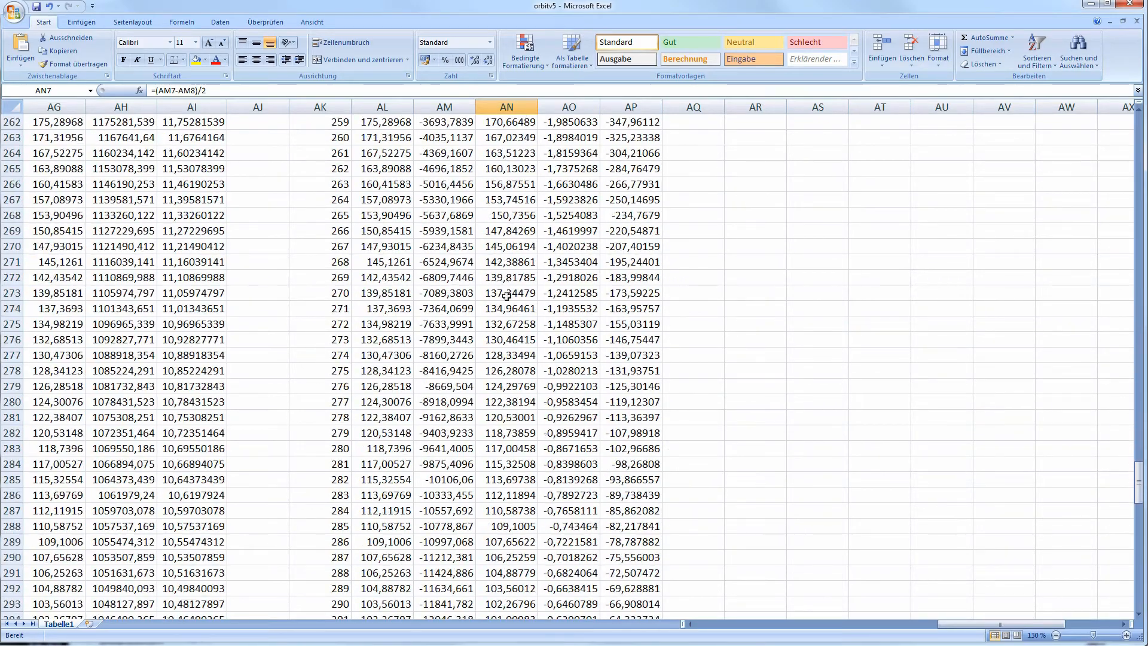
- Look through the sinkrate column down to the last results row, and return to the column headers
scroll(507, 309, "down", 12)
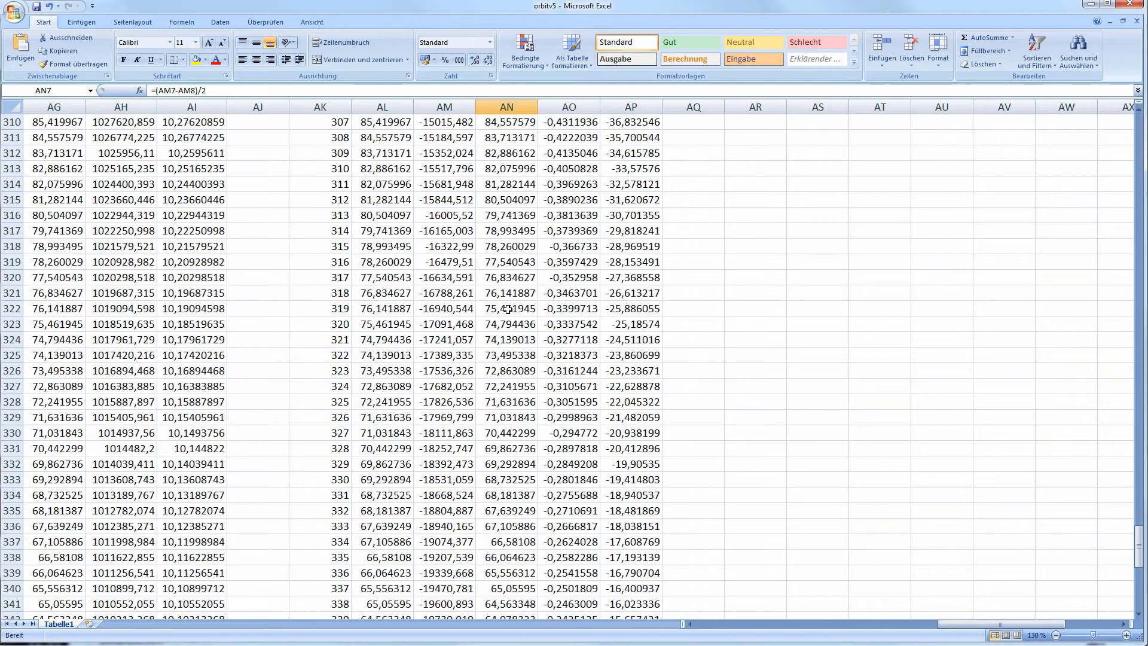
scroll(508, 309, "down", 4)
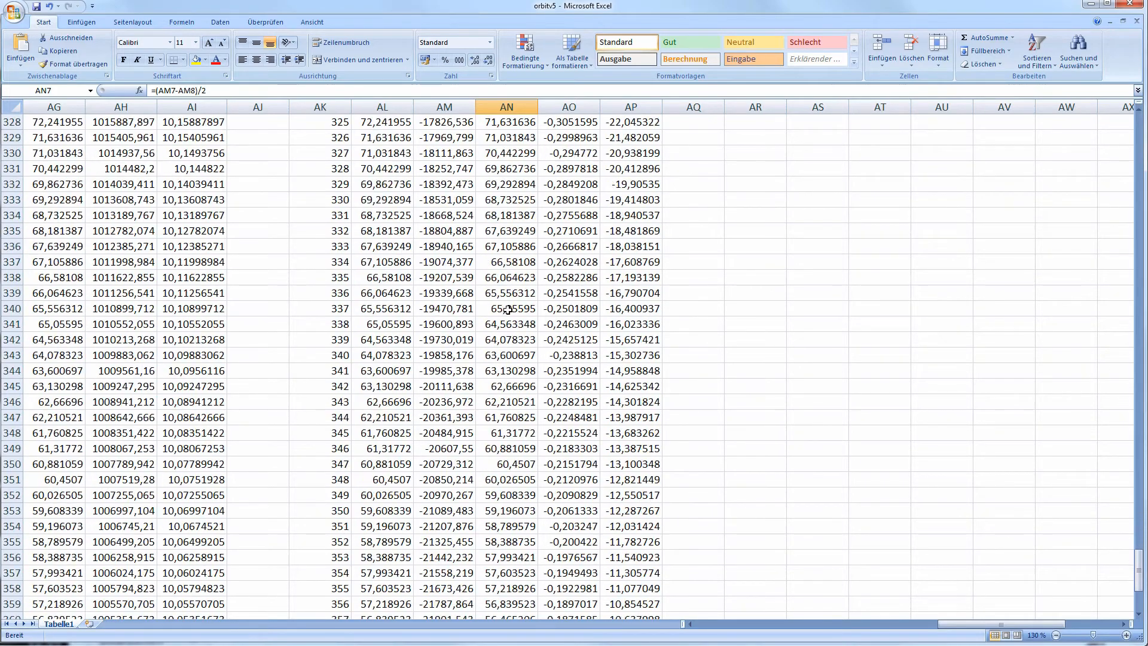
scroll(506, 525, "down", 6)
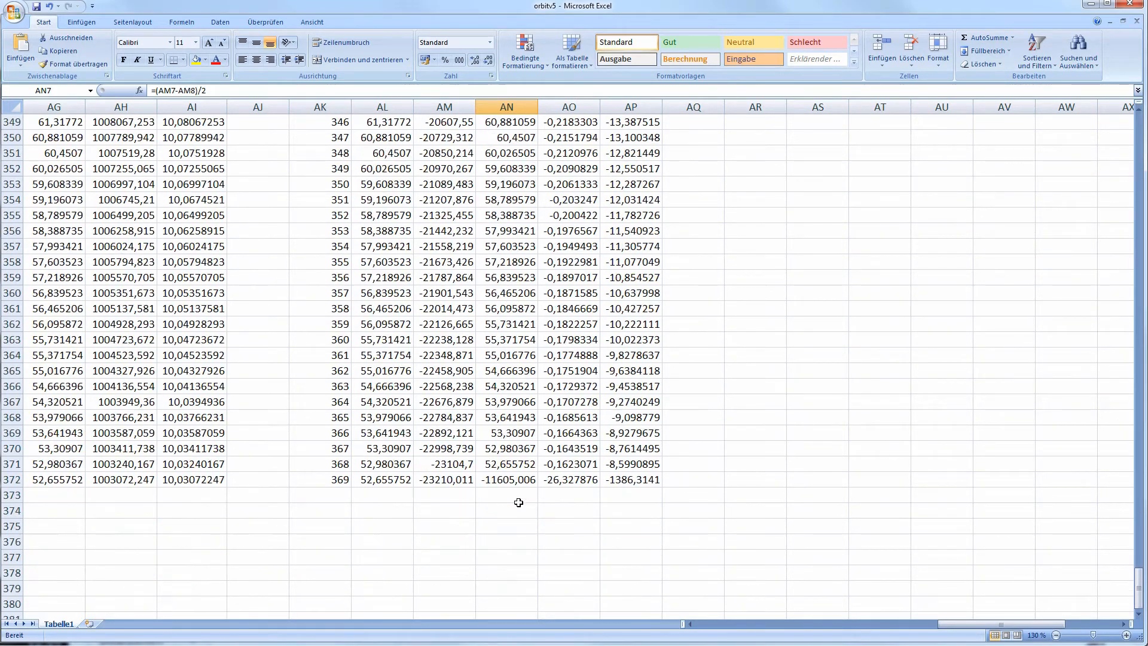
scroll(516, 508, "up", 20)
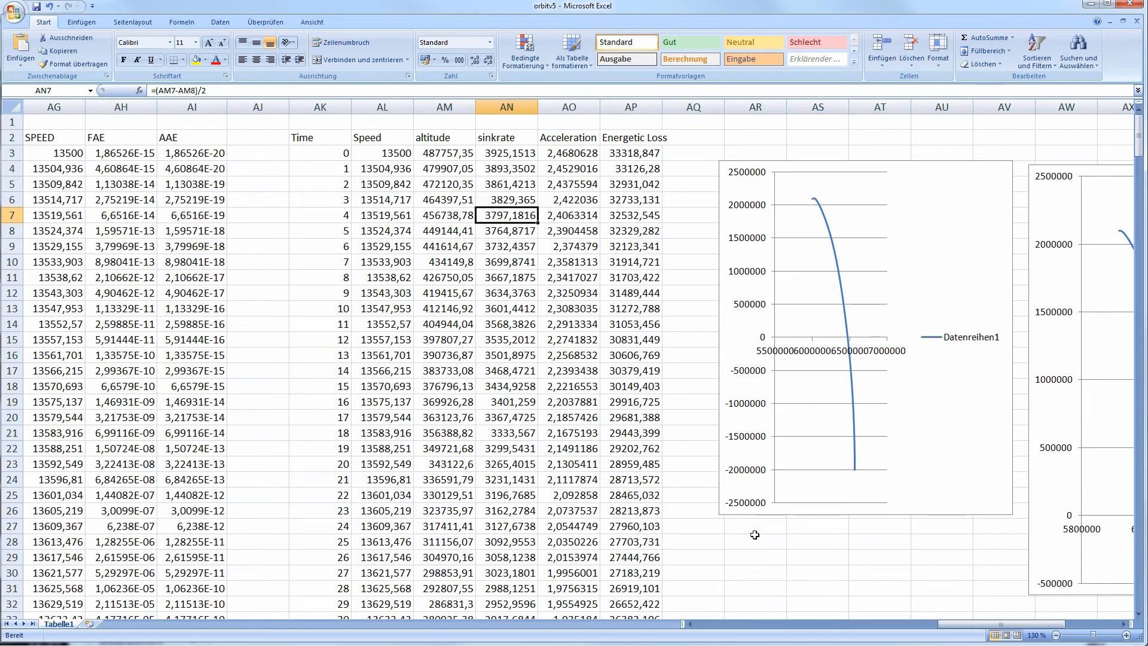
- Look over the Speed chart and the lower end of the Energetic Loss chart, and return to the table's first rows
scroll(754, 544, "down", 5)
scroll(742, 534, "down", 14)
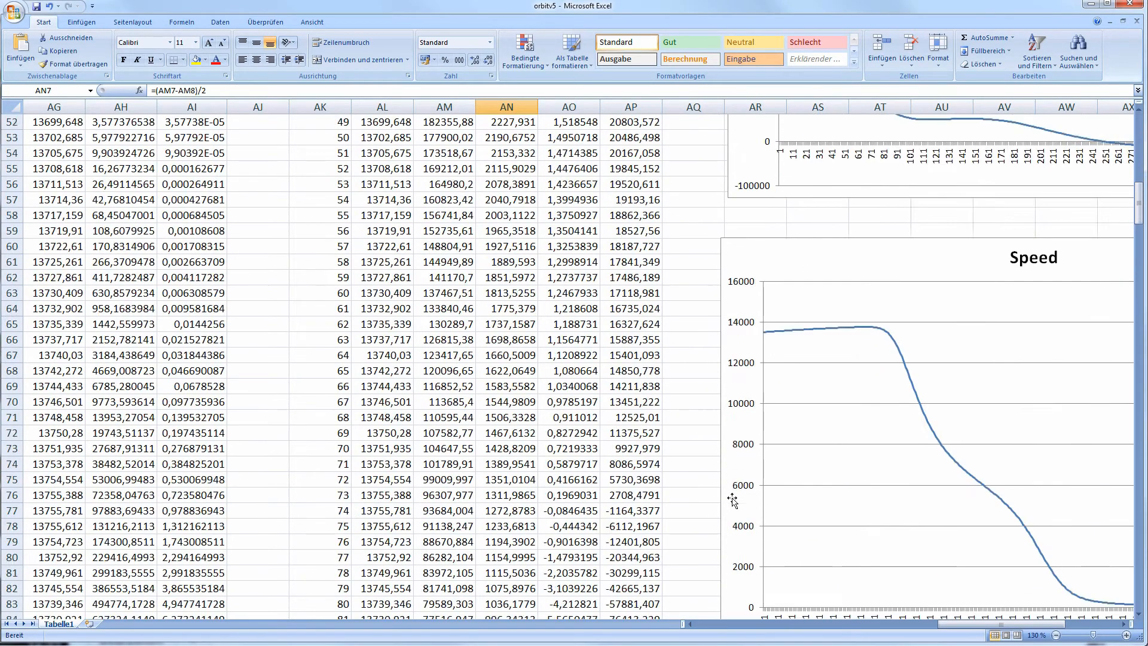
left_click_drag(969, 625, 954, 624)
scroll(766, 436, "down", 3)
scroll(766, 436, "down", 20)
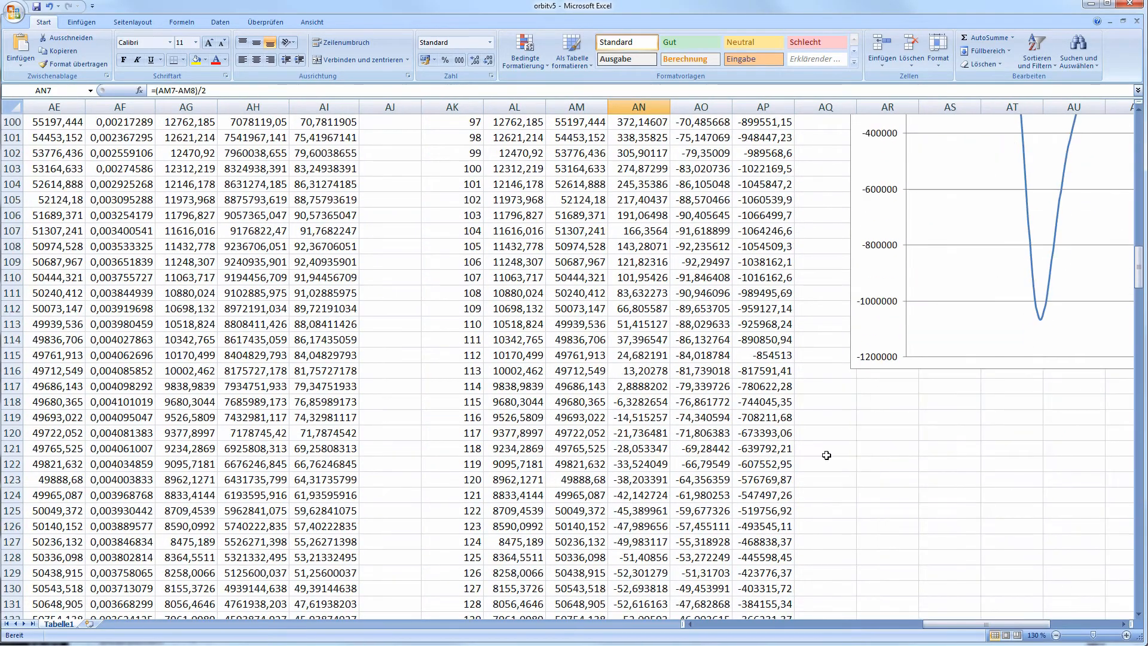
scroll(872, 469, "up", 20)
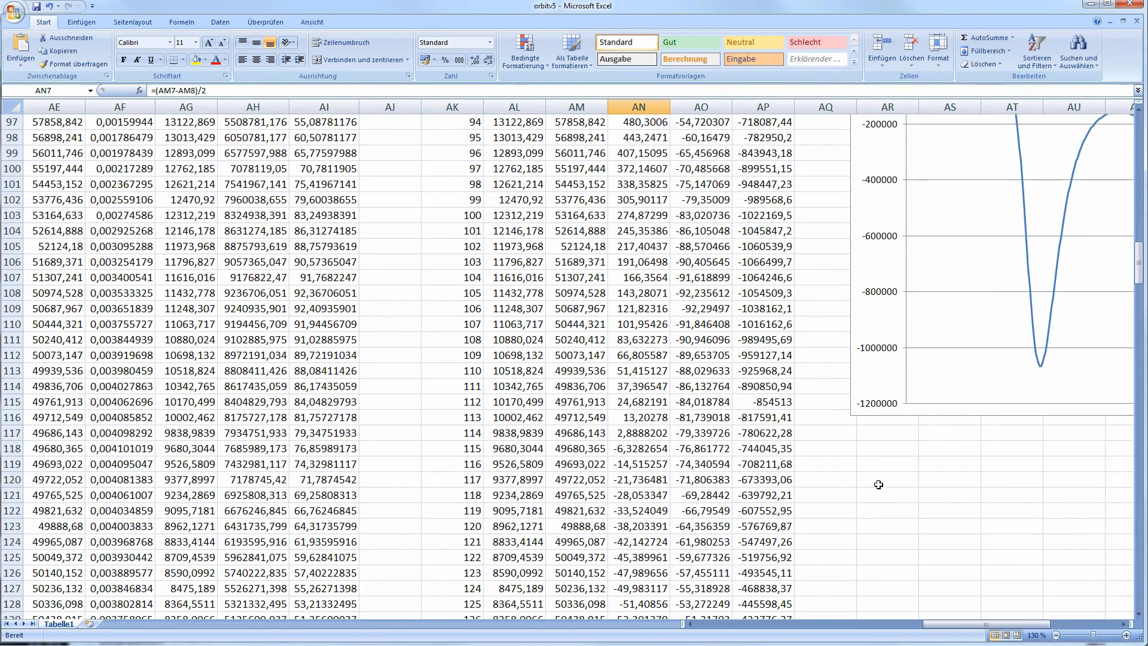
scroll(878, 496, "up", 15)
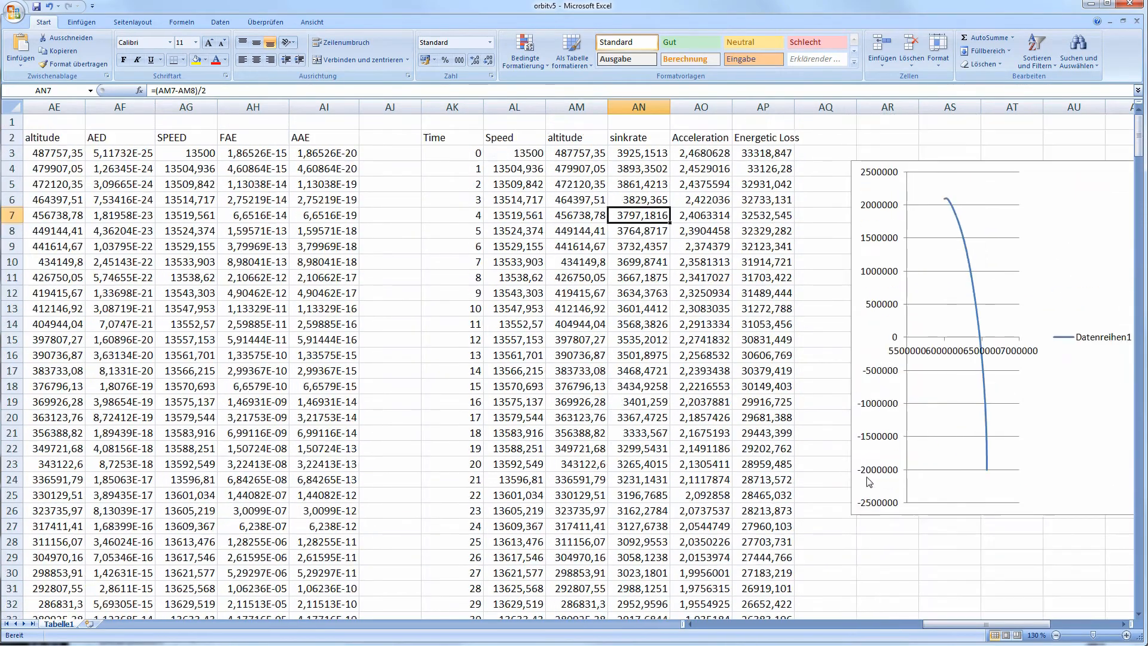
- Look through the untitled trajectory, altitude and Energetic Loss charts, and return to the full Speed chart
scroll(830, 434, "right", 3)
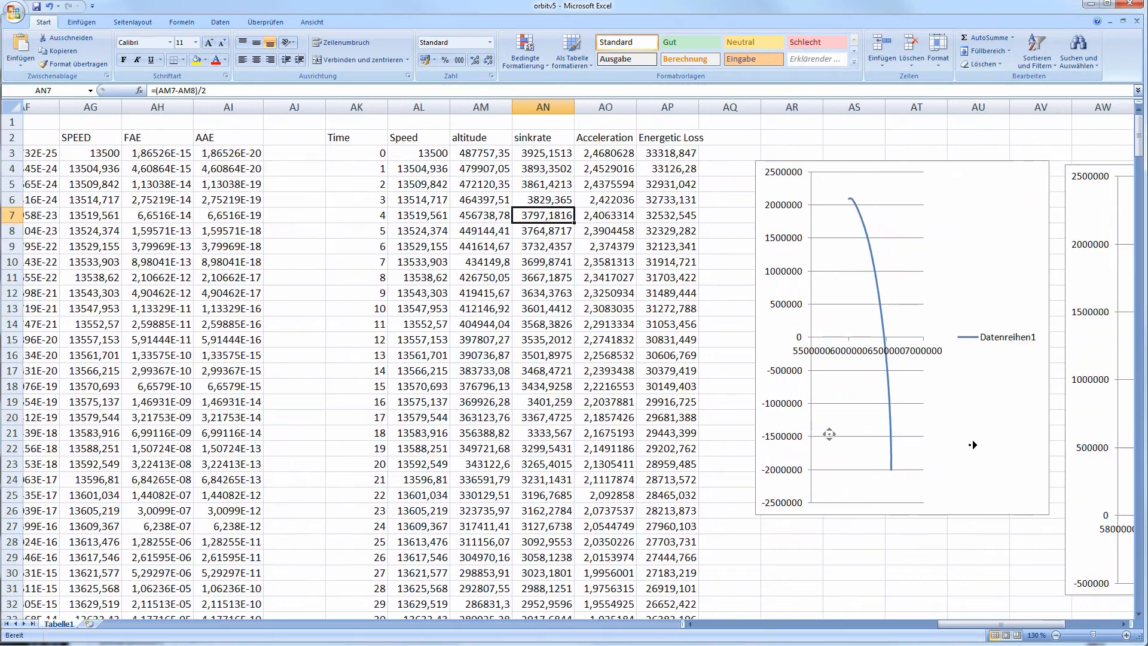
scroll(829, 435, "right", 5)
scroll(942, 464, "down", 13)
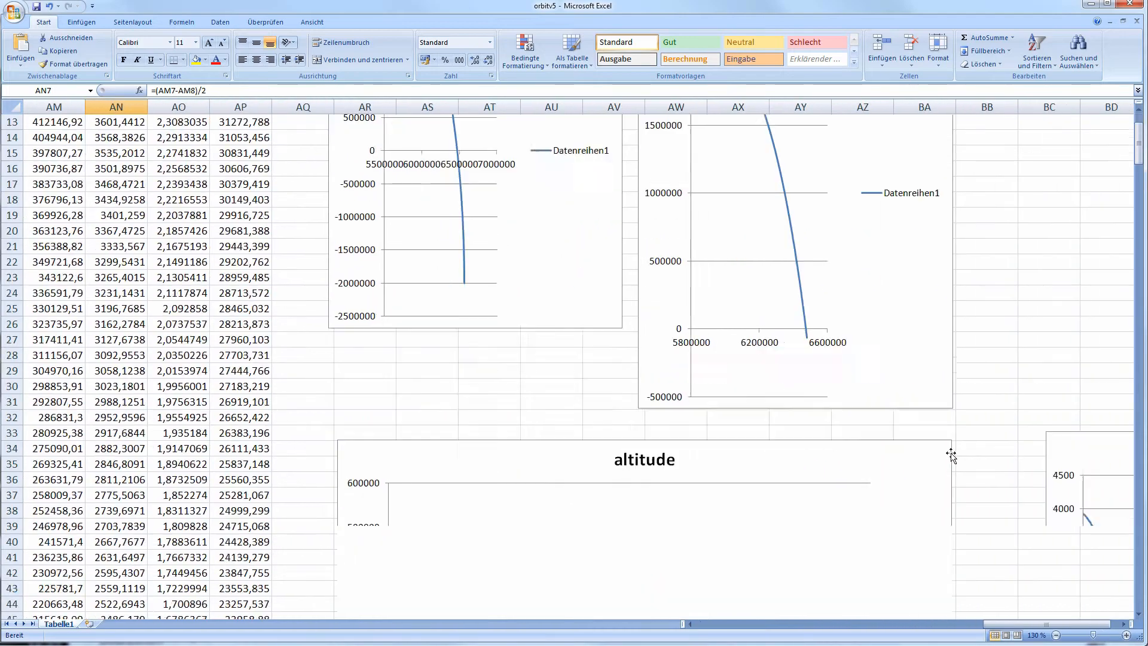
scroll(943, 464, "down", 11)
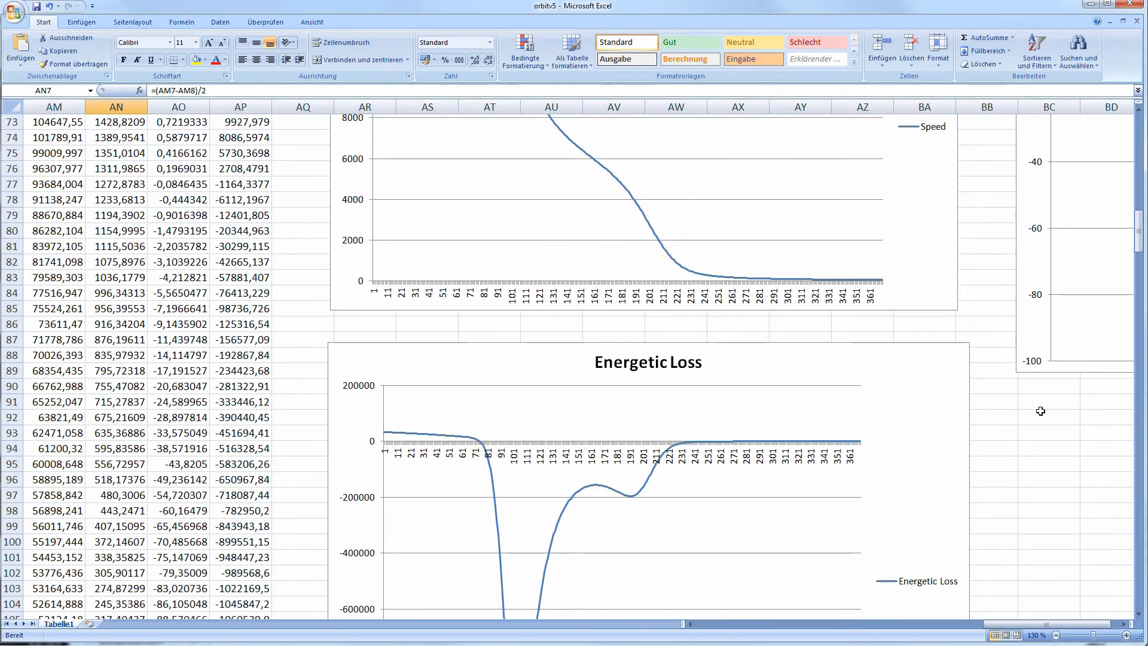
scroll(1041, 411, "down", 7)
scroll(1010, 466, "up", 12)
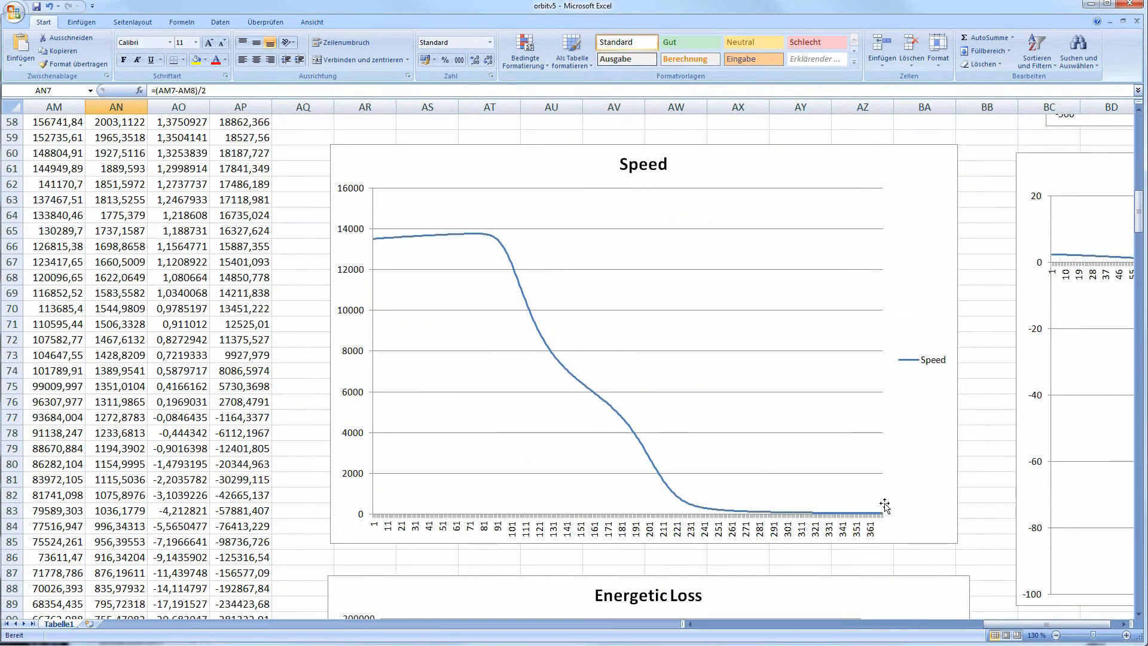
- Examine the Acceleration chart beside the Speed chart, including its lowest section
scroll(987, 506, "right", 2)
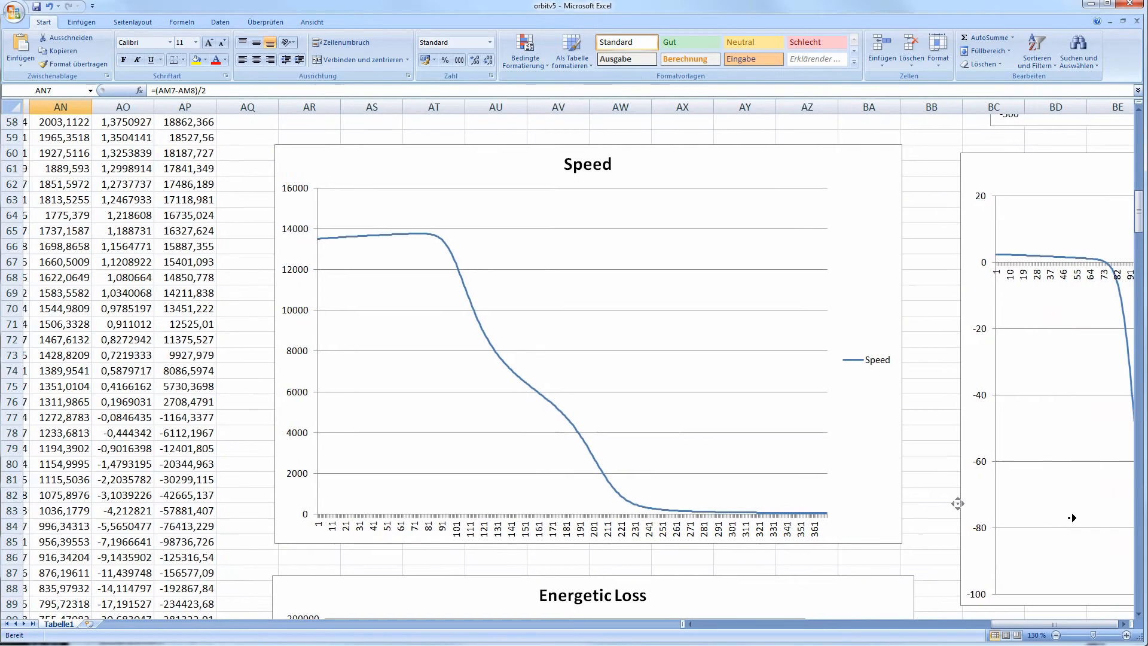
scroll(1086, 518, "right", 6)
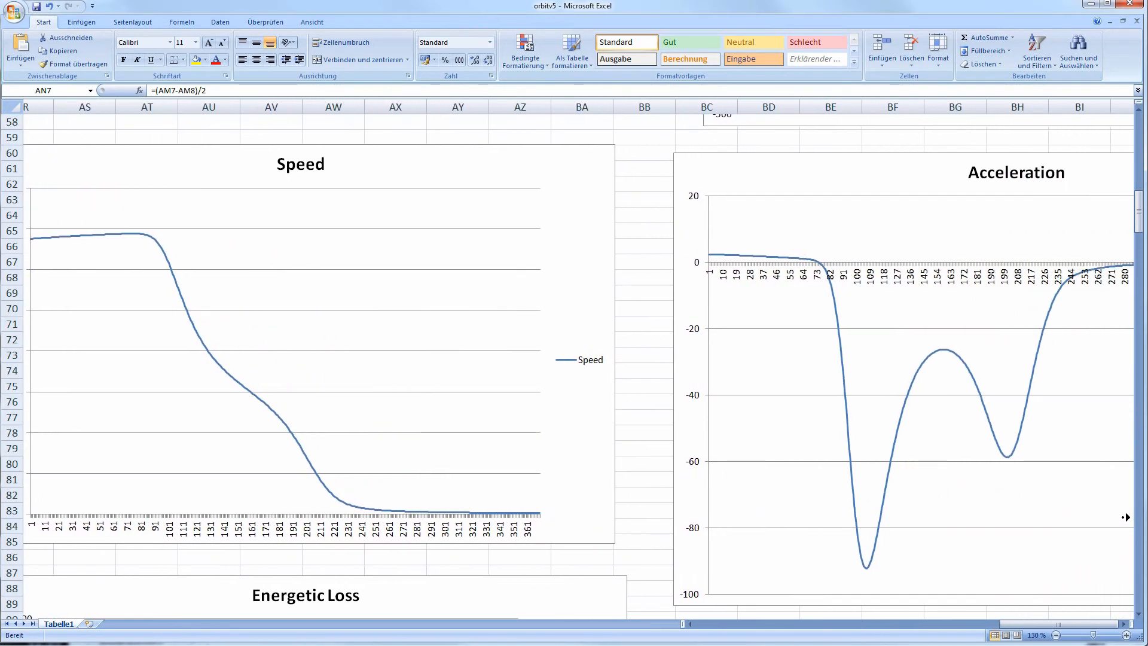
scroll(995, 487, "right", 2)
scroll(1017, 469, "down", 10)
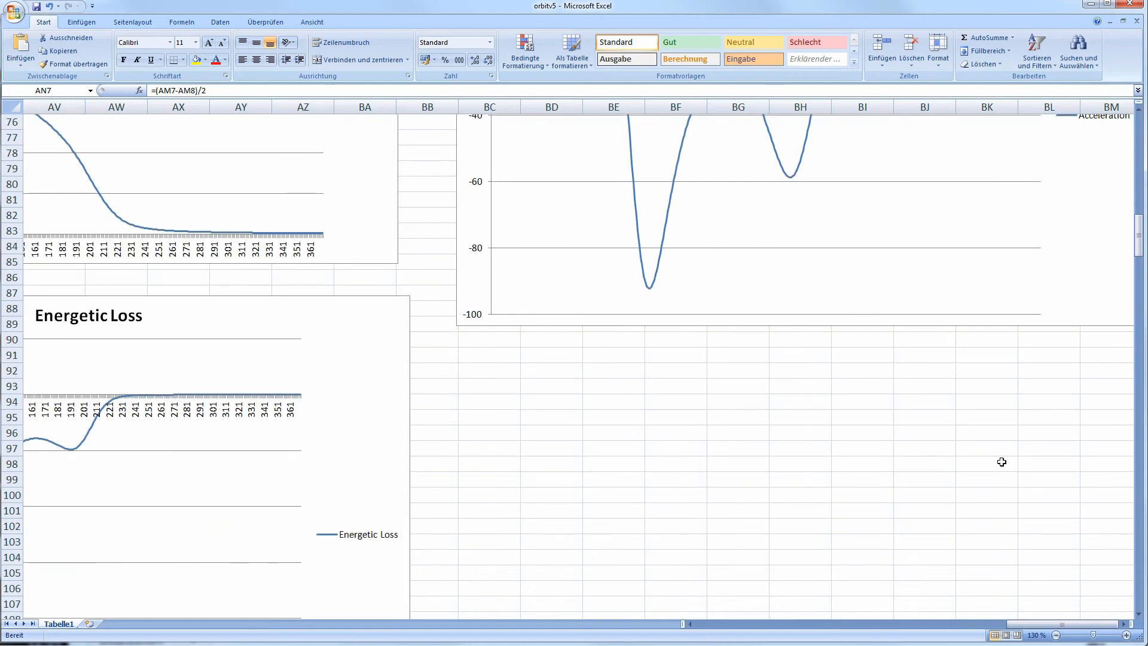
- Examine the Energetic Loss chart from its title down to the lower end of its value axis
scroll(941, 471, "left", 4)
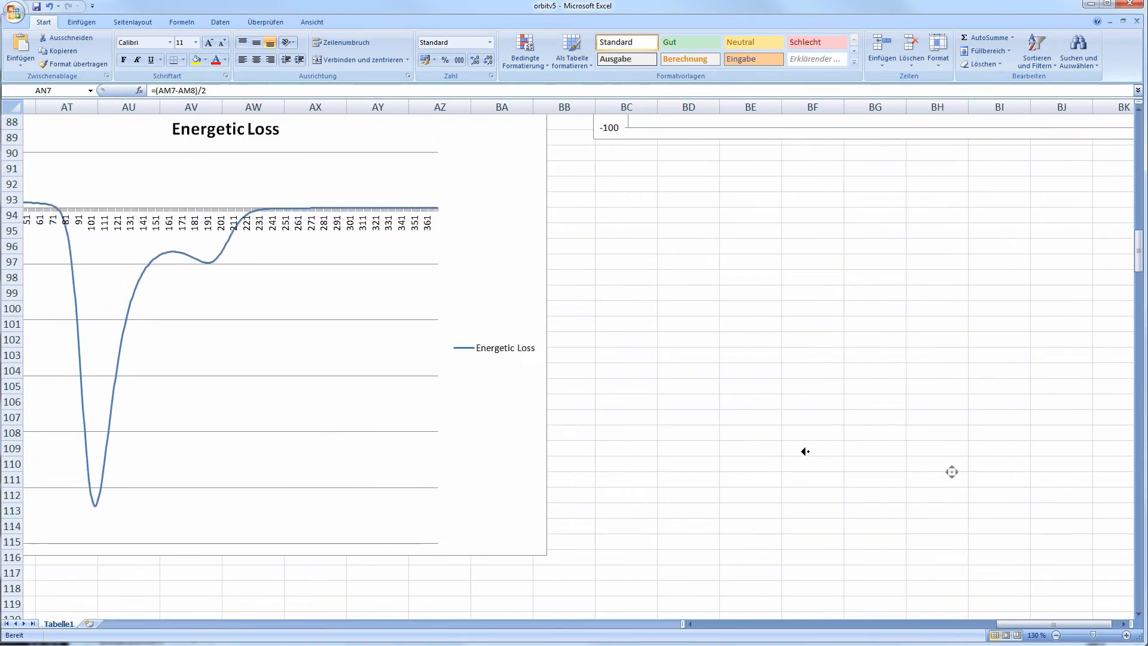
scroll(788, 450, "left", 3)
scroll(894, 472, "up", 3)
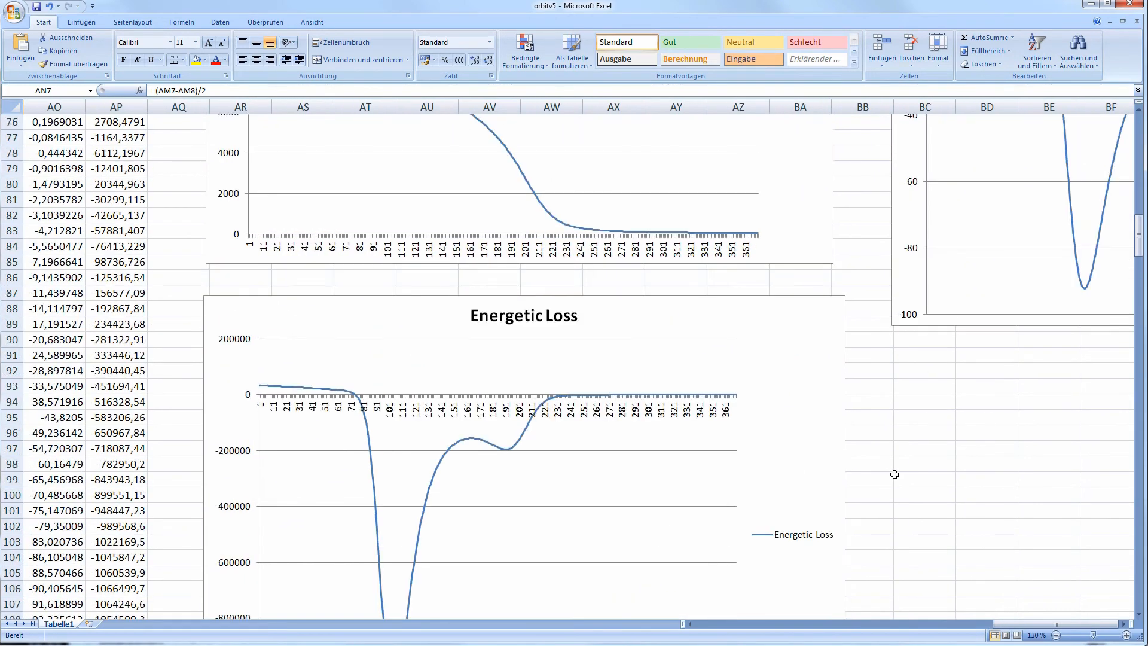
scroll(894, 473, "down", 4)
scroll(895, 475, "up", 2)
scroll(894, 475, "down", 4)
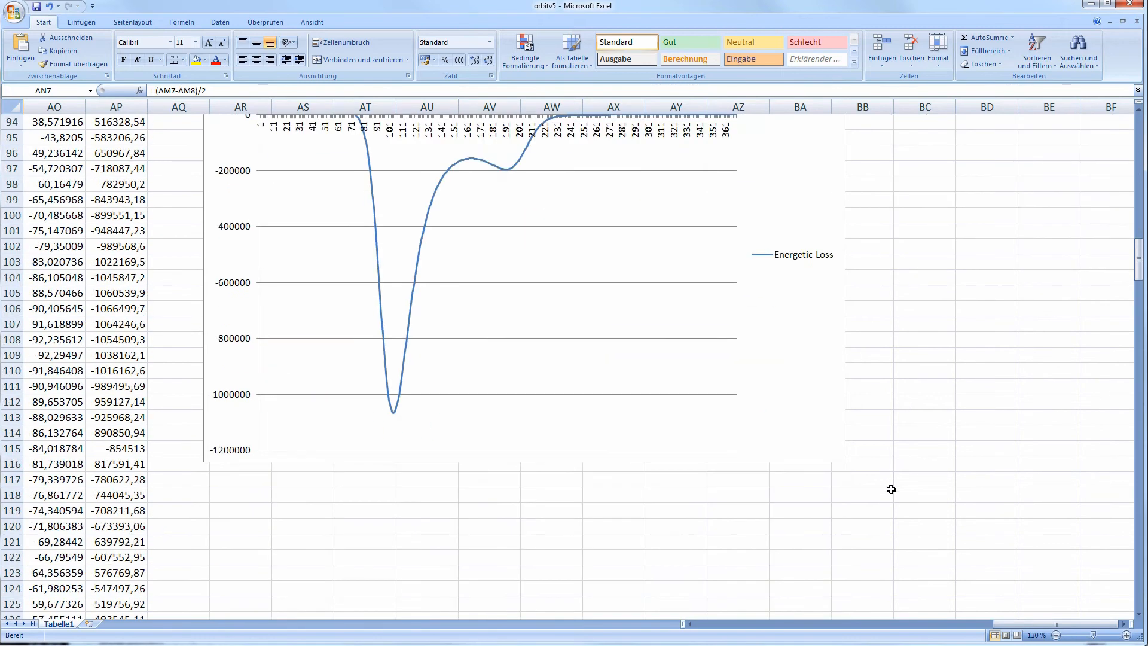
scroll(901, 464, "up", 5)
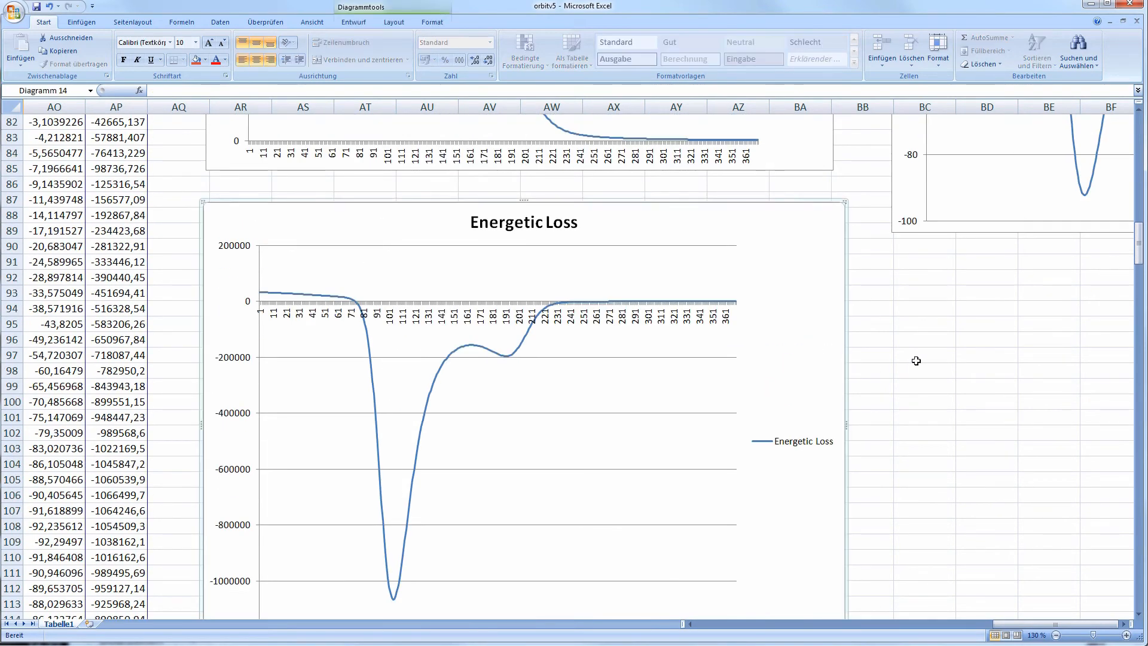
left_click(871, 371)
left_click(794, 381)
left_click(898, 369)
left_click(950, 324)
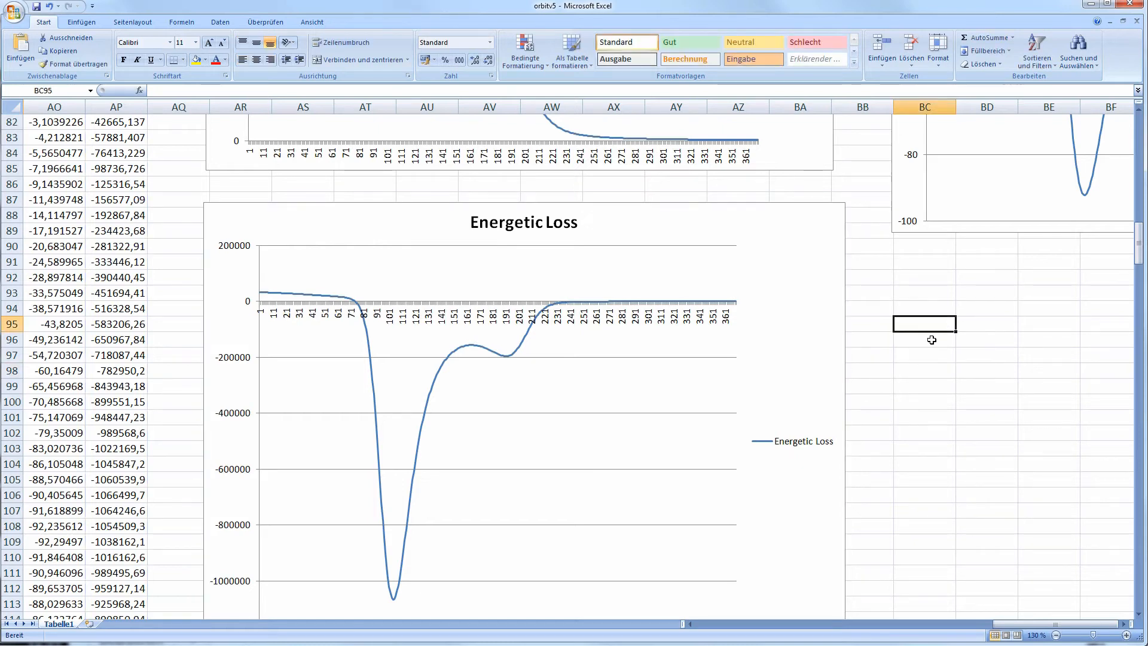
left_click(936, 338)
left_click(925, 384)
left_click(934, 450)
left_click(941, 418)
left_click(946, 372)
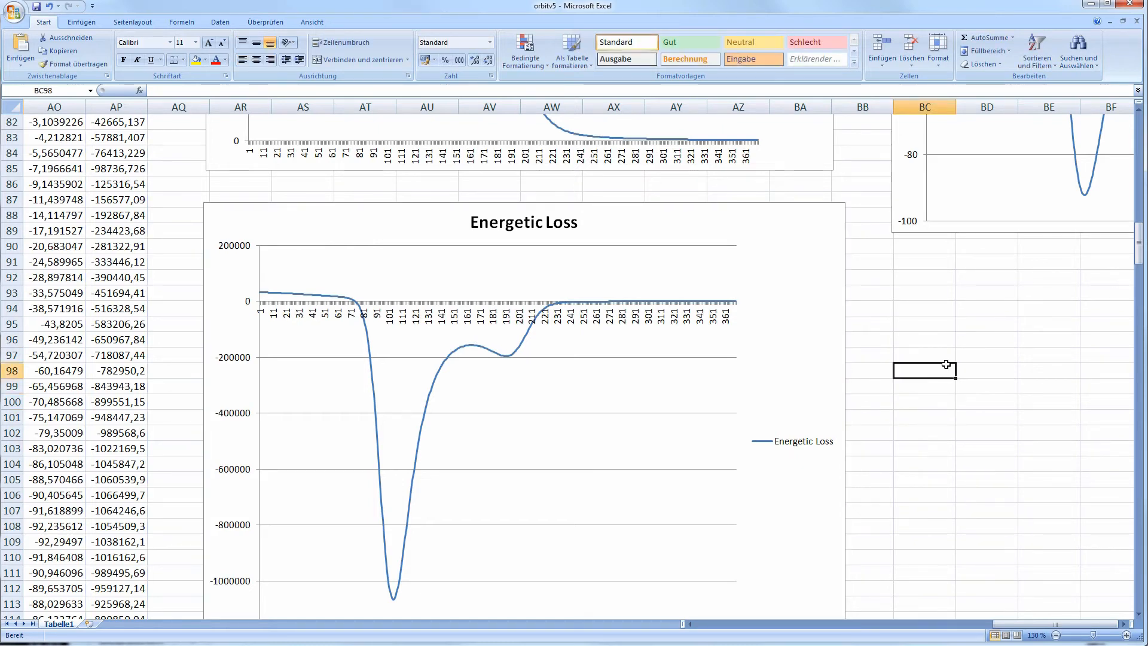
left_click(943, 338)
left_click(969, 322)
left_click(944, 320)
left_click(975, 318)
left_click(959, 313)
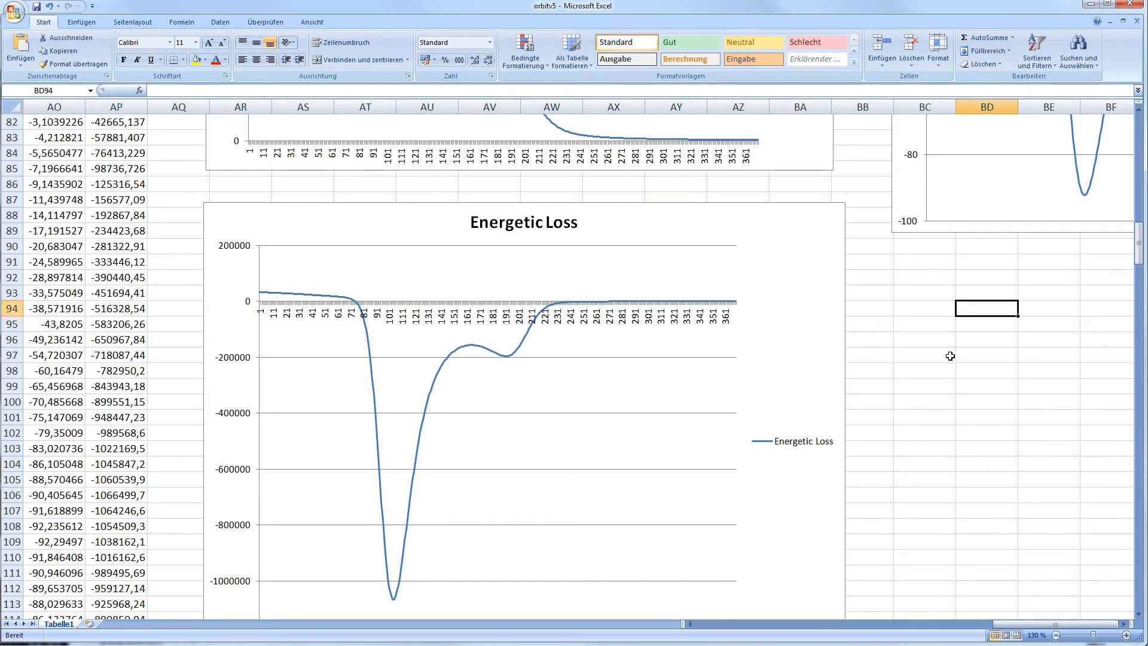
- Review the two untitled trajectory charts and the altitude chart, and bring the sinkrate chart into view
scroll(951, 355, "up", 20)
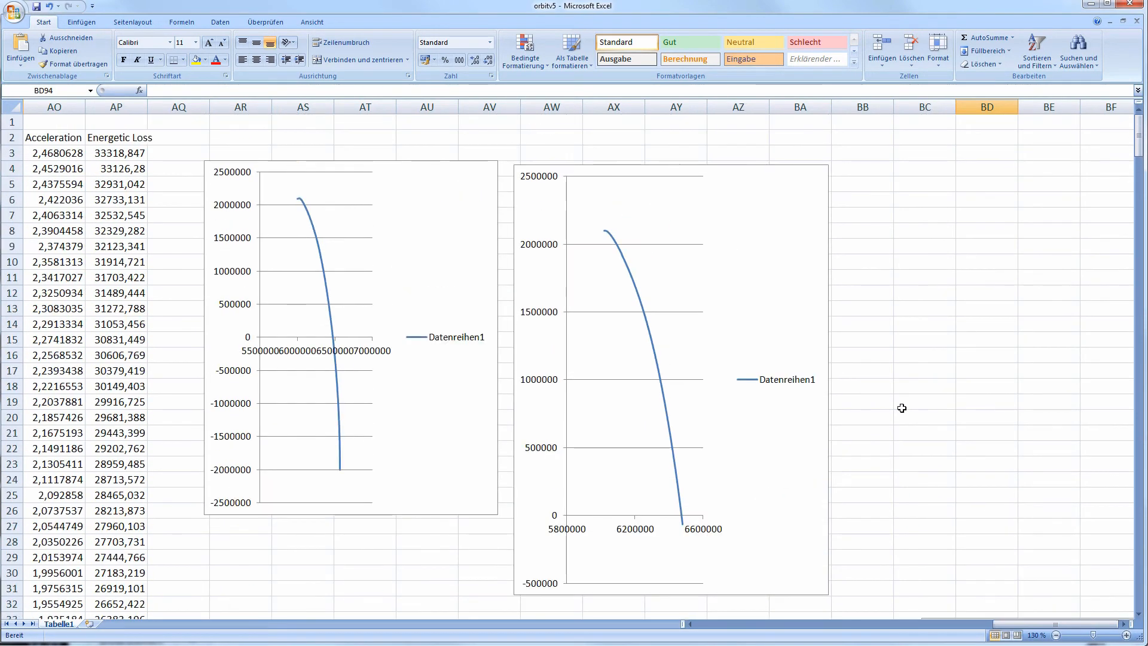
scroll(902, 406, "down", 17)
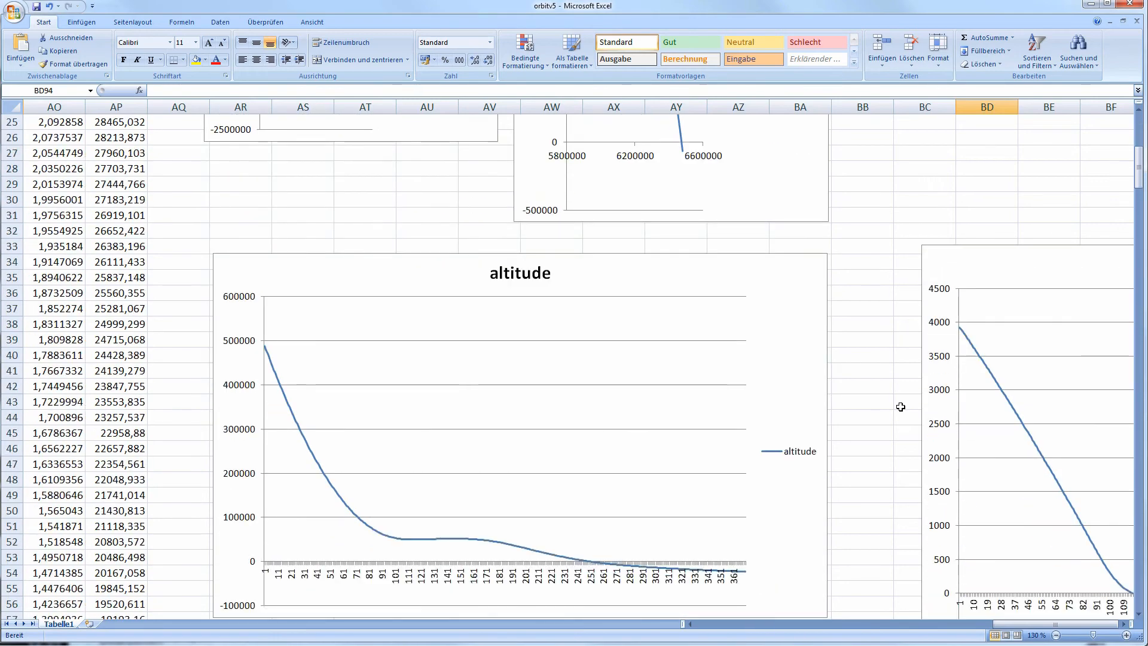
scroll(901, 413, "down", 11)
middle_click(937, 450)
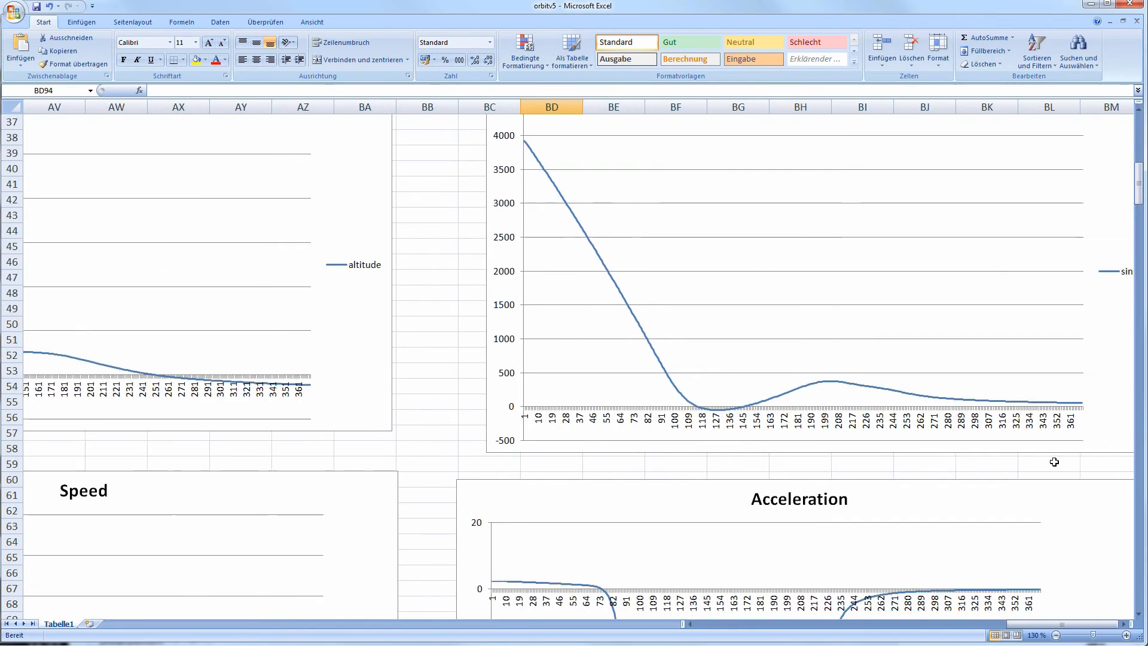
- Revisit the altitude and sinkrate charts, and compare the Speed chart with the Acceleration chart
scroll(931, 409, "up", 5)
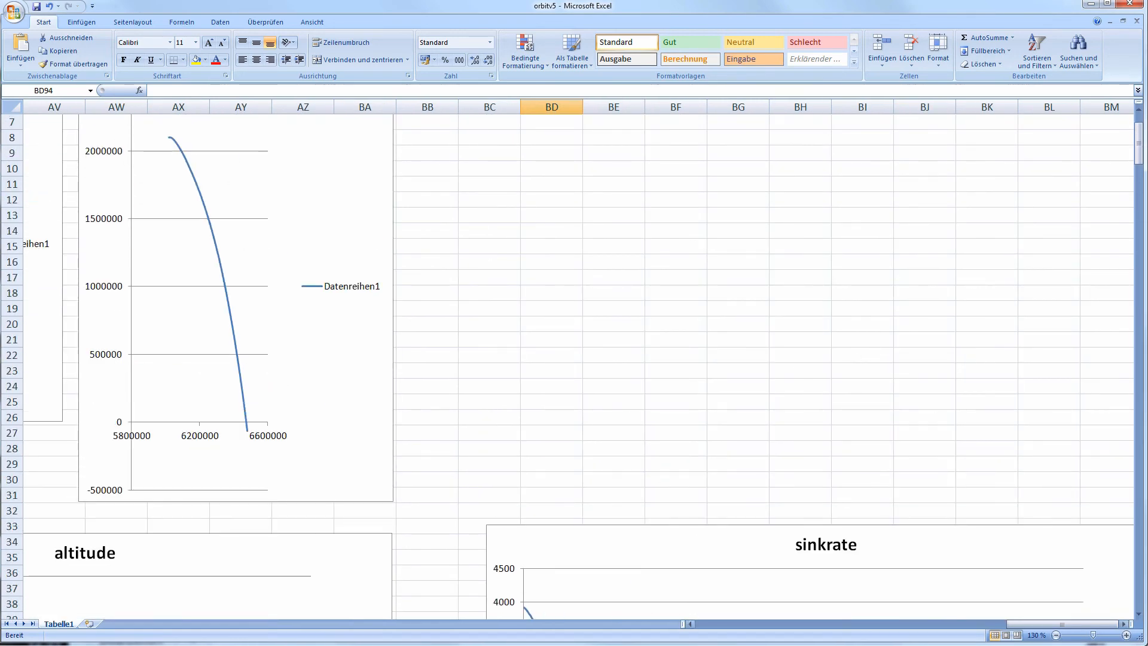
scroll(694, 476, "down", 6)
middle_click(473, 418)
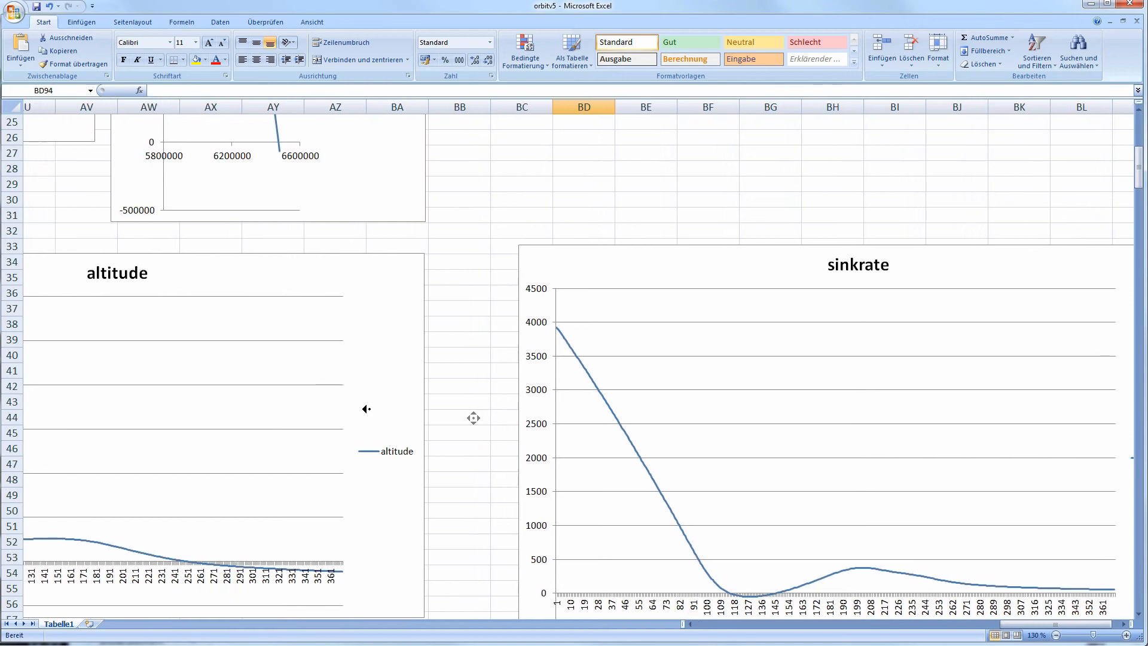
scroll(302, 428, "down", 10)
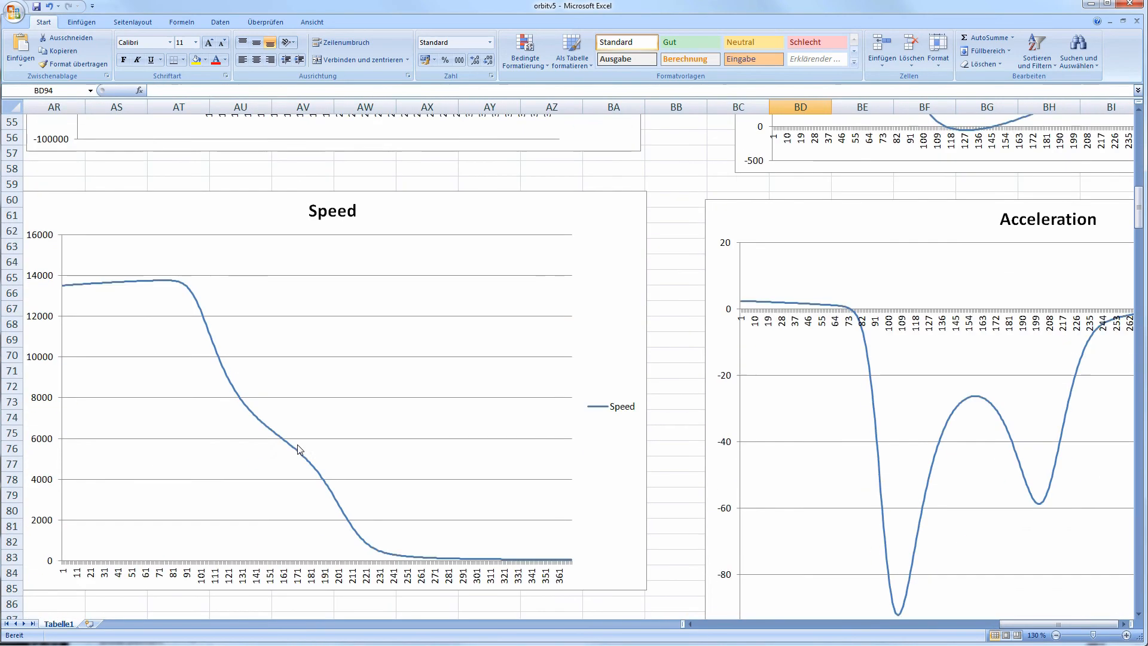